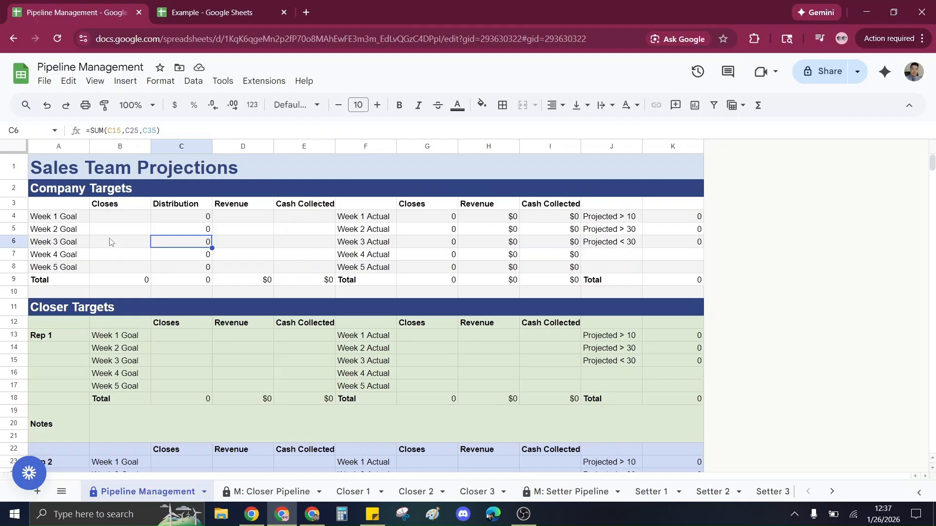
Examine the Company Targets input cells and the layout of the Closer 1 sheet.
{"action": "left_click_drag", "start_coordinate": [127, 218], "coordinate": [292, 271]}
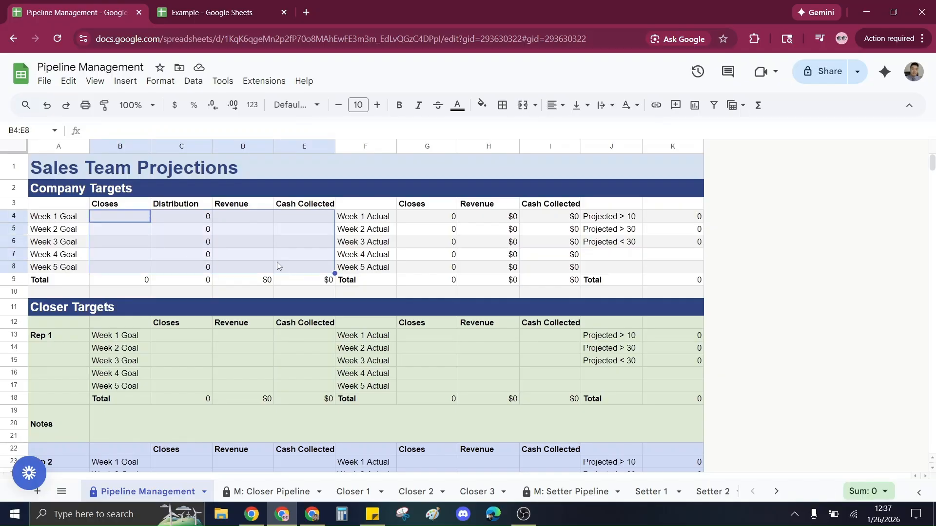
{"action": "left_click_drag", "start_coordinate": [607, 218], "coordinate": [595, 267]}
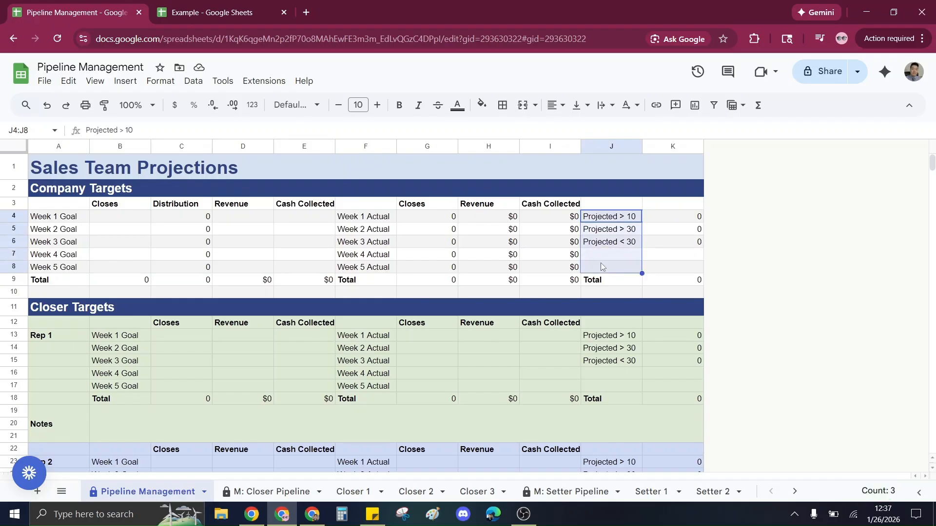
{"action": "left_click", "coordinate": [448, 255]}
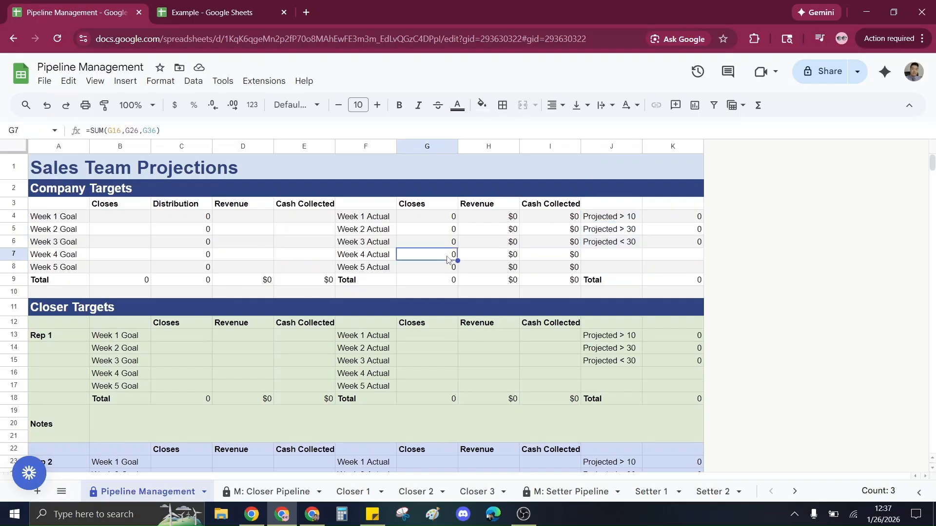
{"action": "left_click", "coordinate": [224, 220]}
{"action": "left_click", "coordinate": [353, 492]}
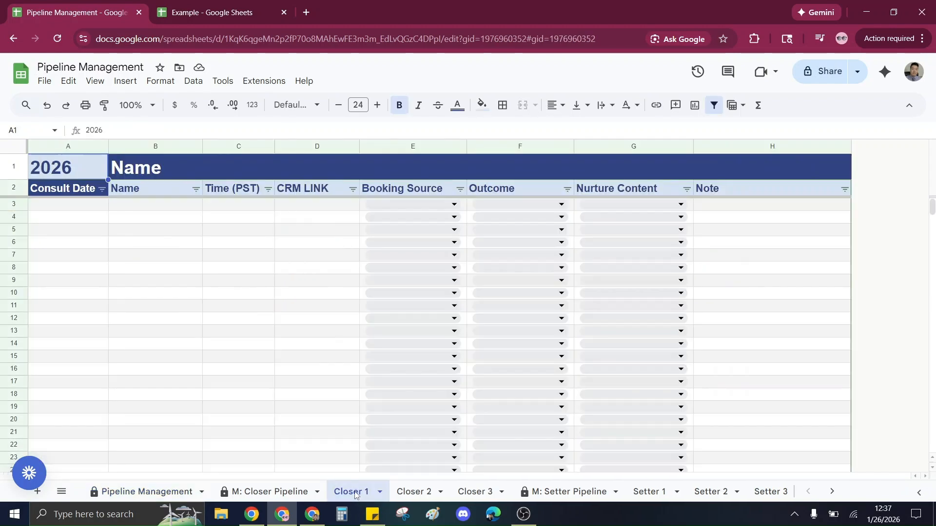
{"action": "left_click", "coordinate": [149, 492]}
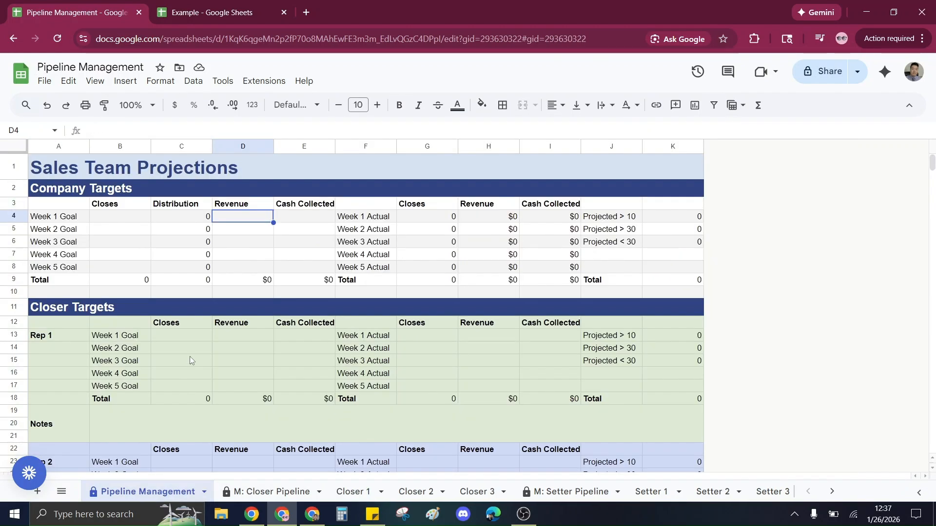
{"action": "left_click", "coordinate": [120, 220]}
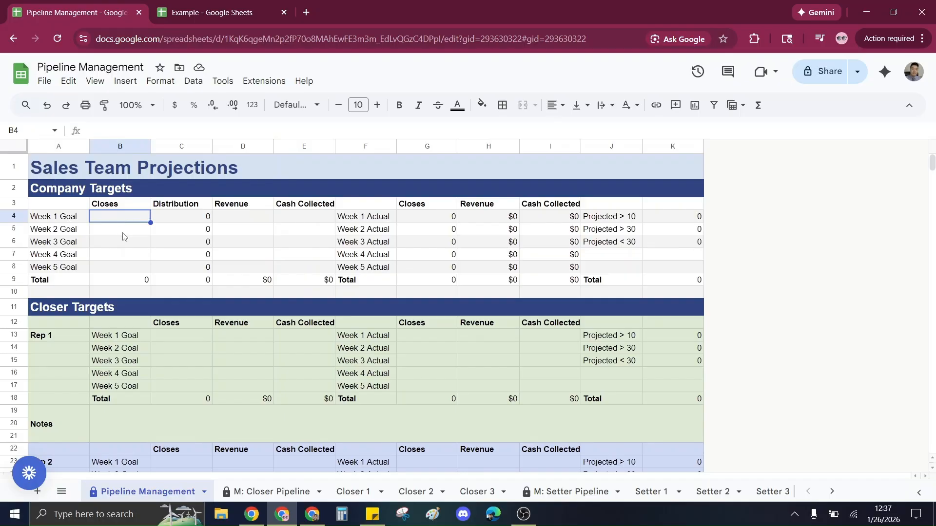
{"action": "left_click", "coordinate": [156, 244]}
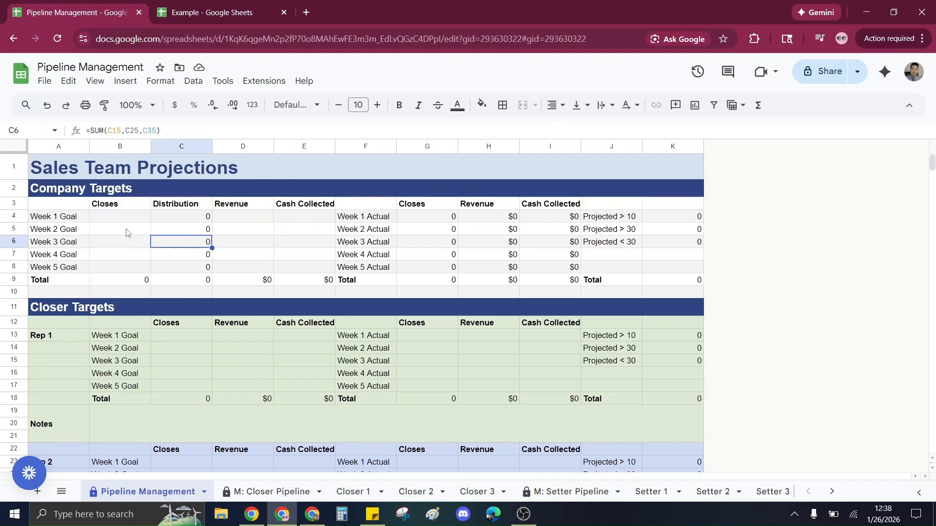
Enter 10,000 as the Revenue goal for each of Weeks 1 to 5 in Company Targets.
{"action": "left_click", "coordinate": [129, 220]}
{"action": "key", "text": "Right"}
{"action": "key", "text": "Right"}
{"action": "type", "text": "10,000"}
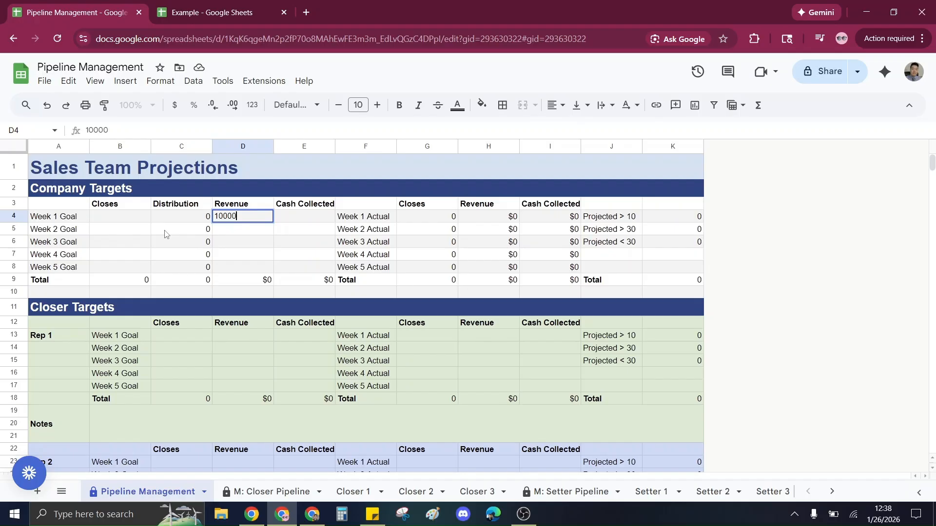
{"action": "key", "text": "Return"}
{"action": "key", "text": "Right"}
{"action": "key", "text": "Right"}
{"action": "type", "text": "10,000"}
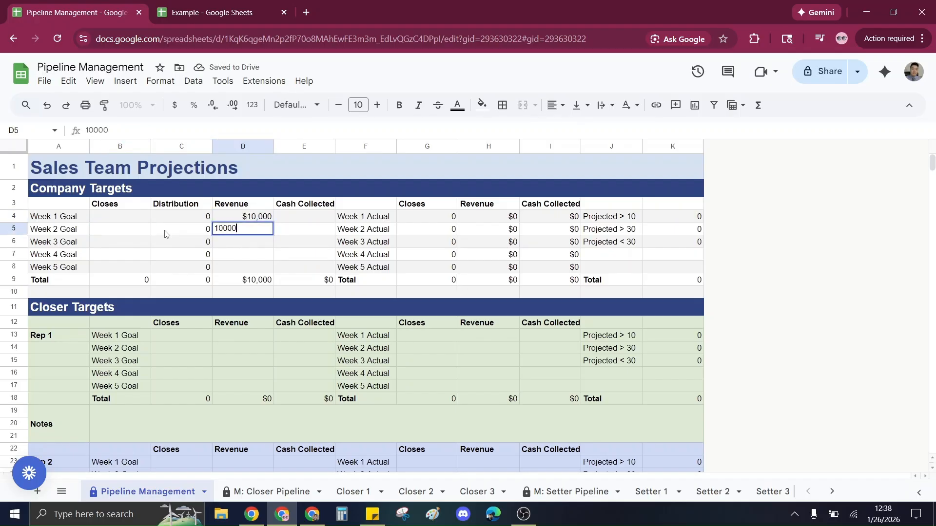
{"action": "key", "text": "Return"}
{"action": "key", "text": "Right"}
{"action": "key", "text": "Right"}
{"action": "type", "text": "10000"}
{"action": "key", "text": "Return"}
{"action": "type", "text": "10000"}
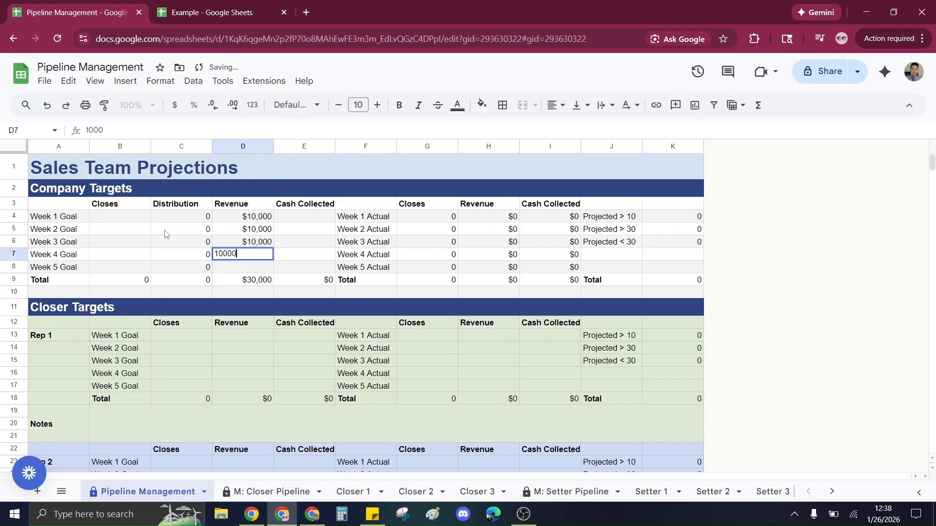
{"action": "key", "text": "Return"}
{"action": "type", "text": "10000"}
{"action": "key", "text": "Return"}
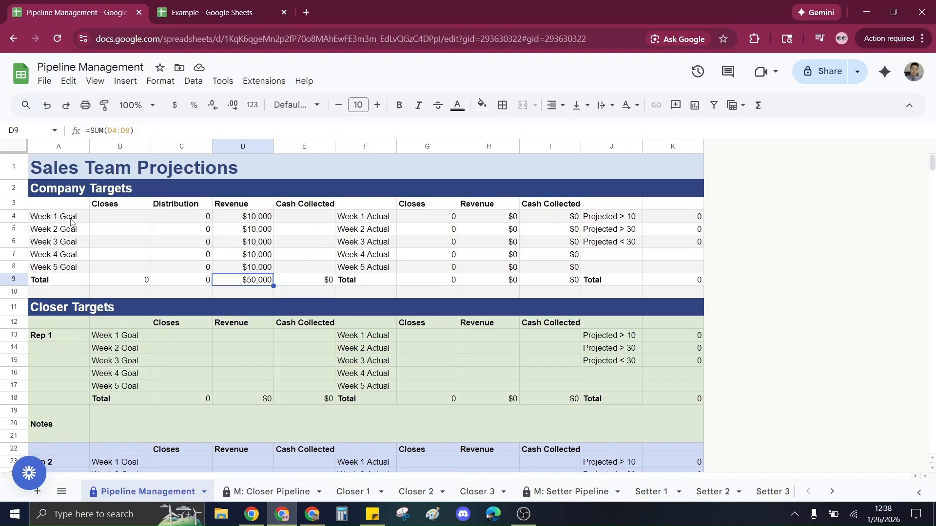
Enter 2 as the Closes goal for each of Weeks 1 to 5 in Company Targets.
{"action": "left_click_drag", "start_coordinate": [72, 219], "coordinate": [69, 268]}
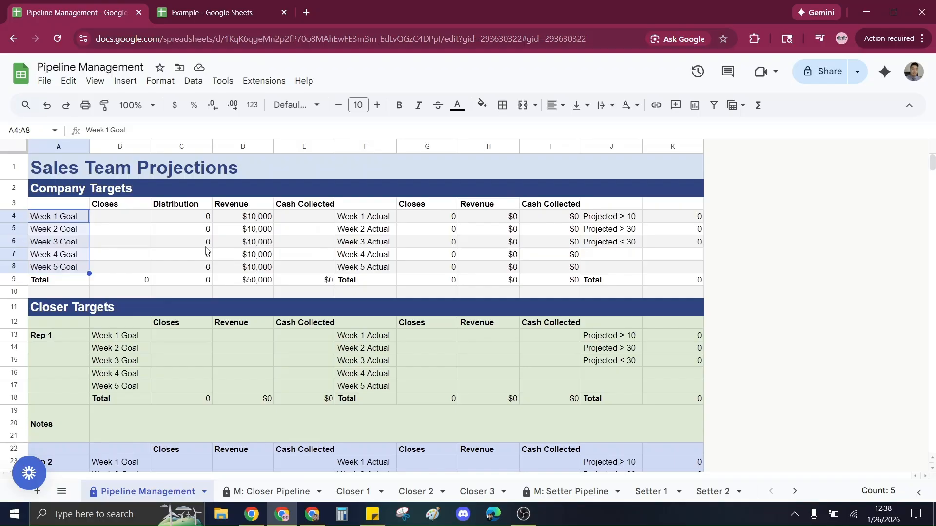
{"action": "left_click", "coordinate": [145, 220]}
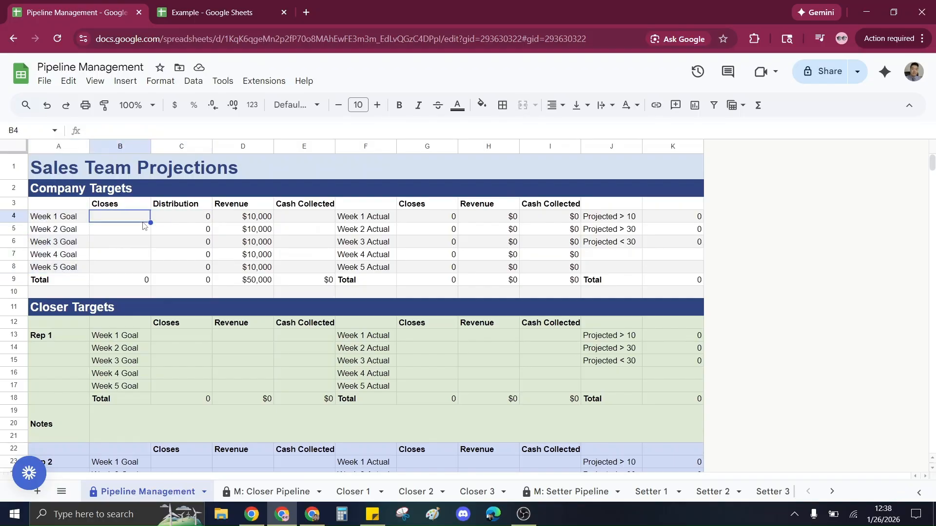
{"action": "type", "text": "2 2 2 2 2"}
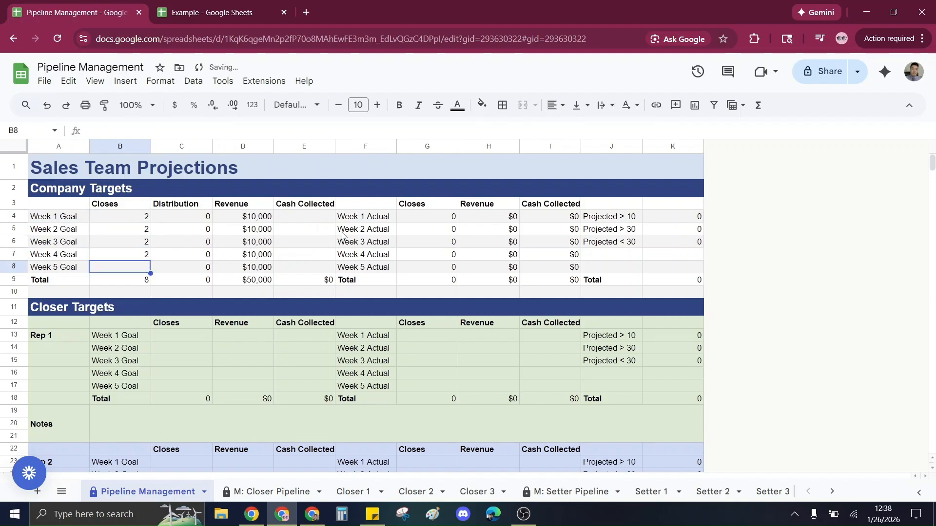
{"action": "key", "text": "Right"}
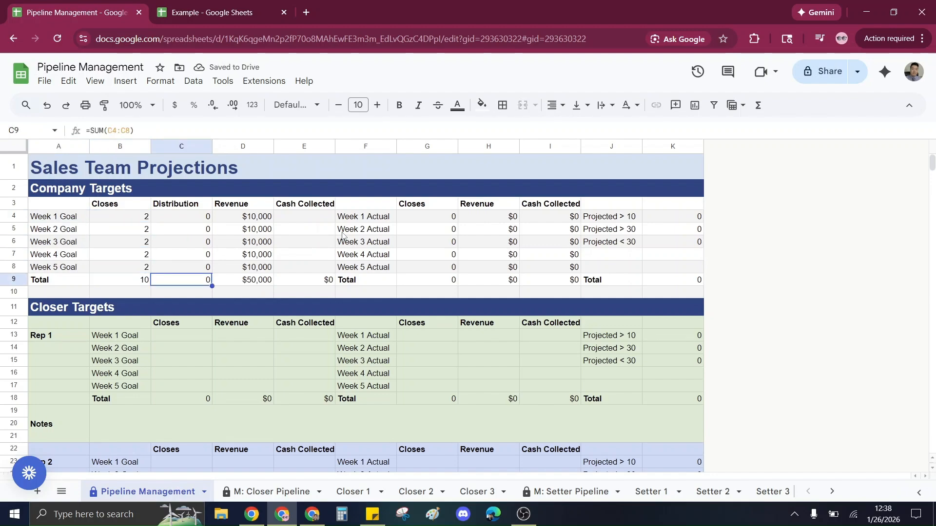
Review the Company Targets formulas and the Closer Targets section below.
{"action": "key", "text": "Up"}
{"action": "key", "text": "Up"}
{"action": "key", "text": "Up"}
{"action": "key", "text": "Up"}
{"action": "key", "text": "Left"}
{"action": "key", "text": "Up"}
{"action": "key", "text": "Right"}
{"action": "key", "text": "Right"}
{"action": "key", "text": "Right"}
{"action": "key", "text": "Left"}
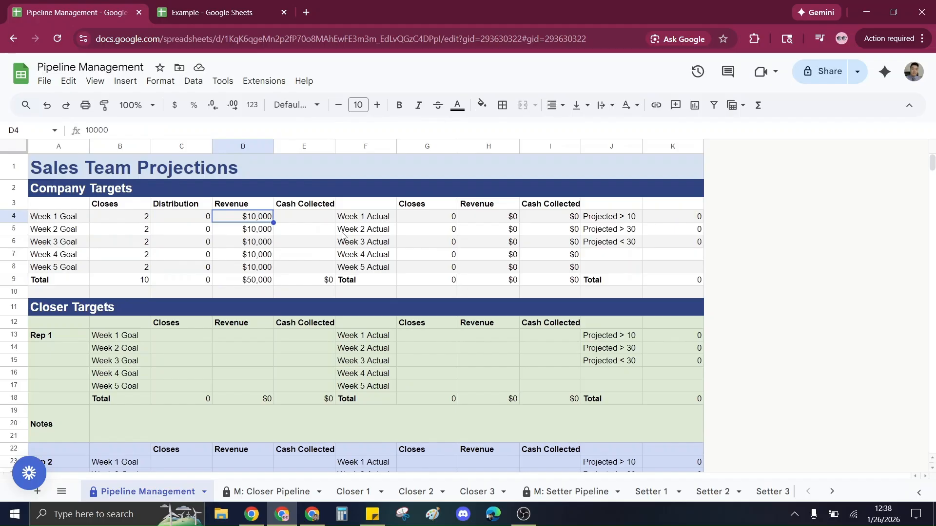
{"action": "key", "text": "Down"}
{"action": "key", "text": "Down"}
{"action": "key", "text": "Down"}
{"action": "key", "text": "Down"}
{"action": "key", "text": "Down"}
{"action": "scroll", "coordinate": [206, 327], "scroll_direction": "down", "scroll_amount": 1}
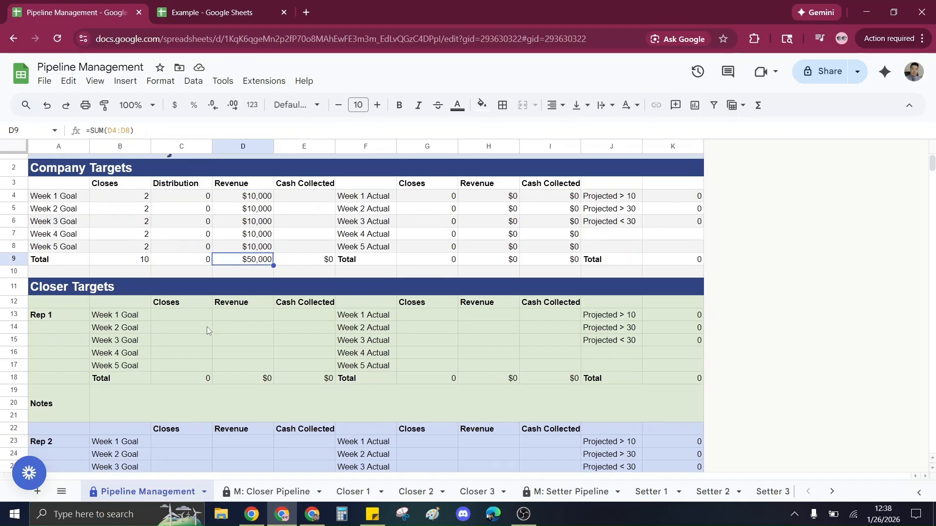
{"action": "scroll", "coordinate": [207, 330], "scroll_direction": "down", "scroll_amount": 1}
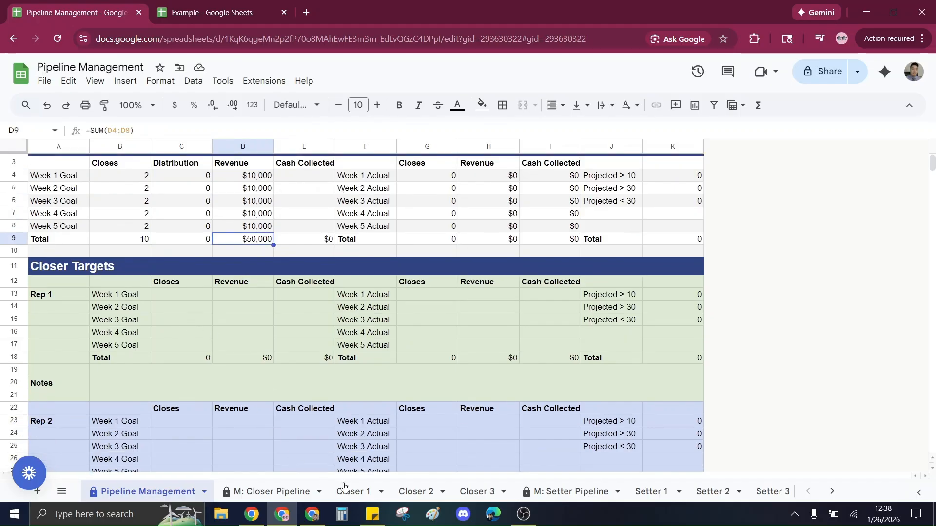
{"action": "scroll", "coordinate": [256, 358], "scroll_direction": "up", "scroll_amount": 2}
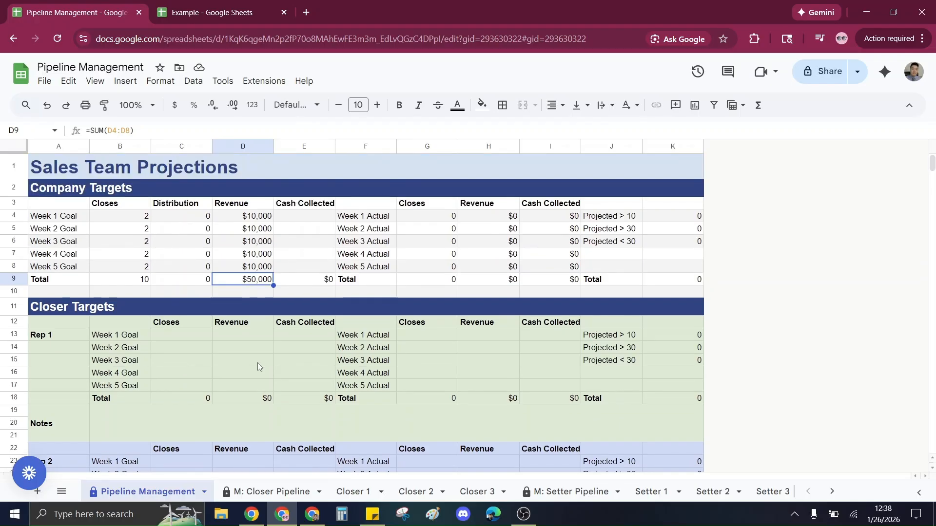
Set Rep 1's Closes goals to 1 for Weeks 1 to 4 and clear the Week 5 goal.
{"action": "left_click", "coordinate": [175, 340]}
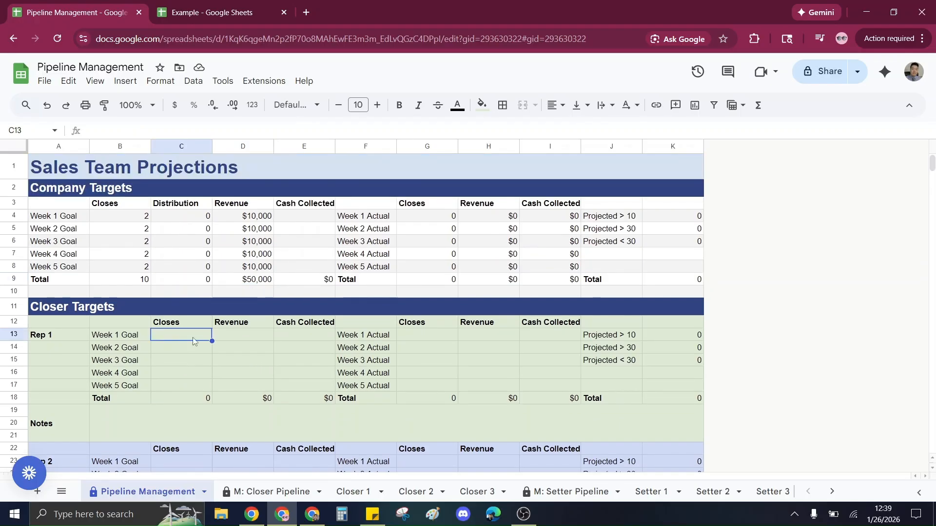
{"action": "mouse_move", "coordinate": [193, 341]}
{"action": "left_mouse_down"}
{"action": "mouse_move", "coordinate": [192, 379]}
{"action": "mouse_move", "coordinate": [244, 387]}
{"action": "mouse_move", "coordinate": [174, 376]}
{"action": "mouse_move", "coordinate": [186, 395]}
{"action": "mouse_move", "coordinate": [194, 349]}
{"action": "mouse_move", "coordinate": [208, 337]}
{"action": "left_mouse_up"}
{"action": "type", "text": "1"}
{"action": "key", "text": "Return"}
{"action": "type", "text": "1"}
{"action": "key", "text": "Return"}
{"action": "type", "text": "1"}
{"action": "key", "text": "Return"}
{"action": "type", "text": "1"}
{"action": "key", "text": "Return"}
{"action": "key", "text": "Down"}
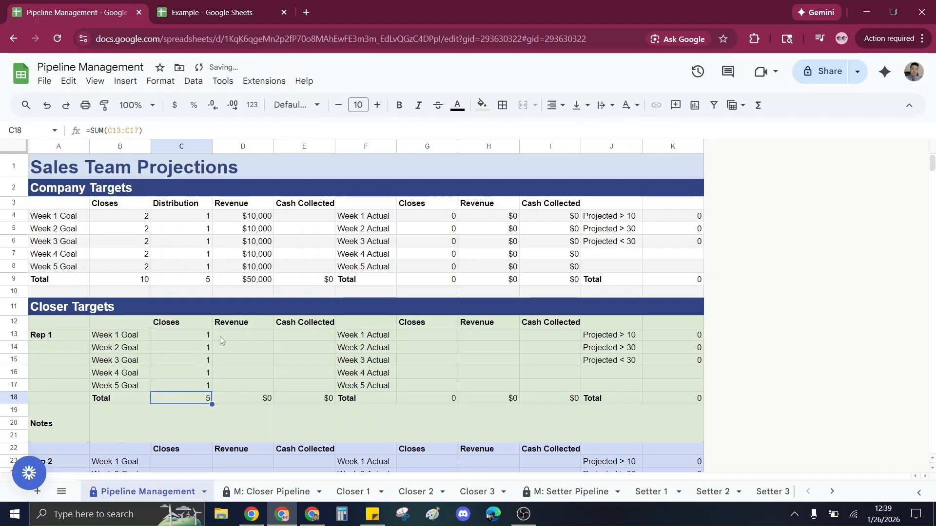
{"action": "key", "text": "Up"}
{"action": "key", "text": "Return"}
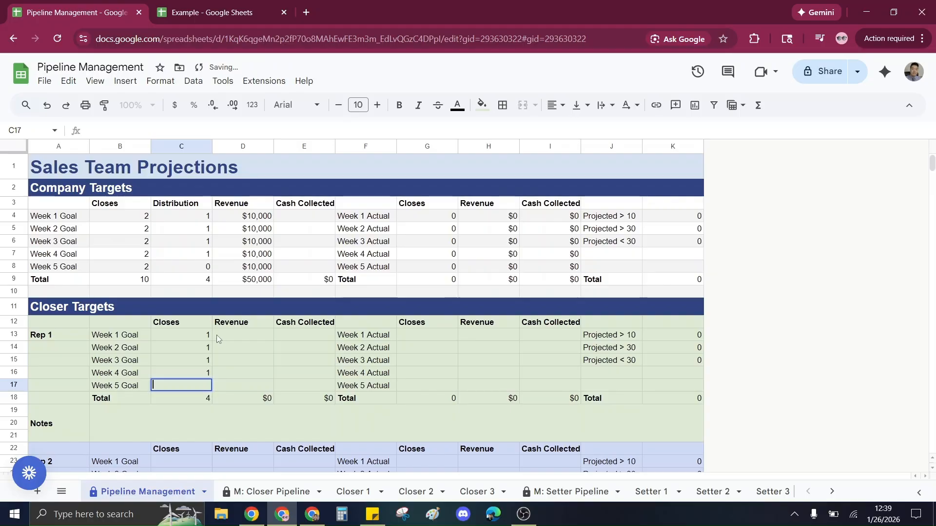
Inspect the Distribution column and its total in Company Targets.
{"action": "left_click_drag", "start_coordinate": [198, 218], "coordinate": [198, 268]}
{"action": "left_click", "coordinate": [186, 282]}
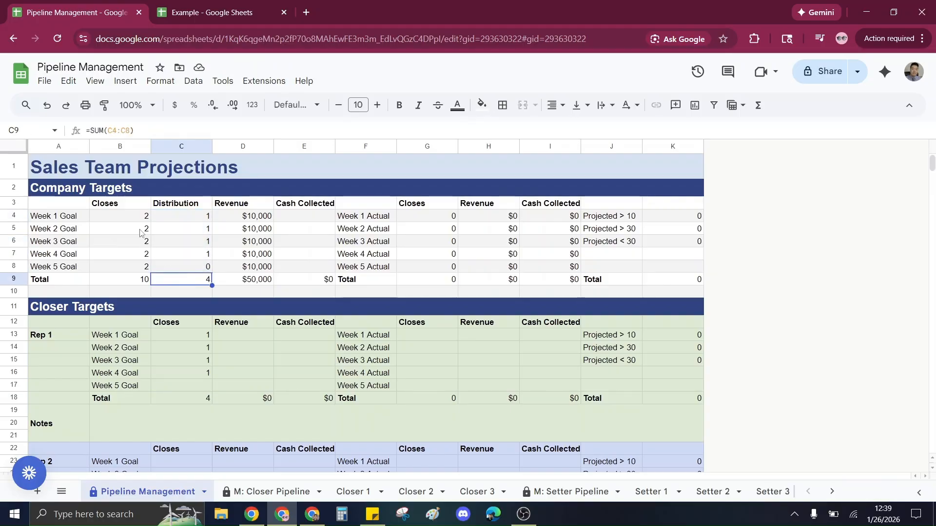
{"action": "left_click_drag", "start_coordinate": [138, 217], "coordinate": [134, 280]}
{"action": "left_click_drag", "start_coordinate": [202, 217], "coordinate": [201, 283]}
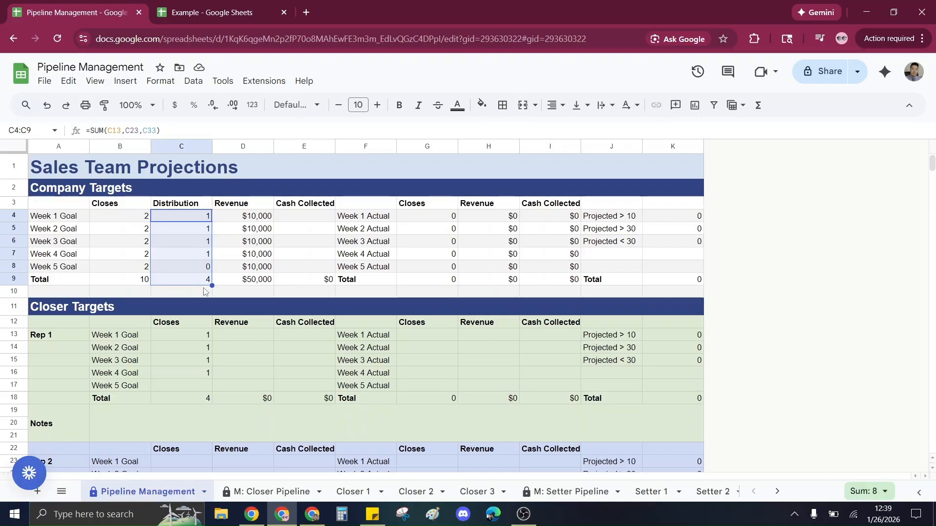
Enter Rep 2's Closes goals: 1 for Weeks 1 to 3 and 0 for Weeks 4 and 5.
{"action": "scroll", "coordinate": [200, 298], "scroll_direction": "down", "scroll_amount": 2}
{"action": "left_click", "coordinate": [181, 383]}
{"action": "type", "text": "1"}
{"action": "key", "text": "Return"}
{"action": "type", "text": "1"}
{"action": "key", "text": "Return"}
{"action": "type", "text": "1"}
{"action": "key", "text": "Return"}
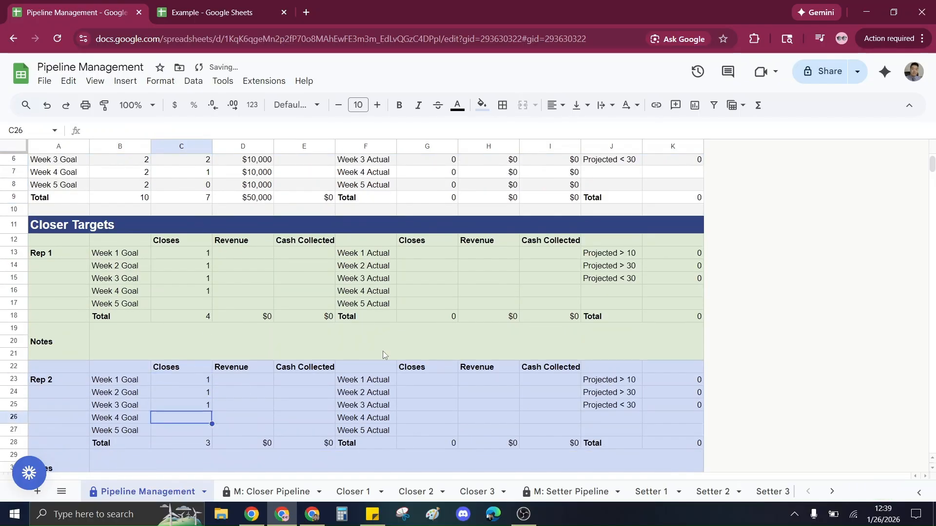
{"action": "type", "text": "0"}
{"action": "key", "text": "Return"}
{"action": "type", "text": "0"}
{"action": "key", "text": "Return"}
Compare the Closes and Distribution totals and inspect Rep 1's goal and actual cells.
{"action": "scroll", "coordinate": [347, 343], "scroll_direction": "up", "scroll_amount": 2}
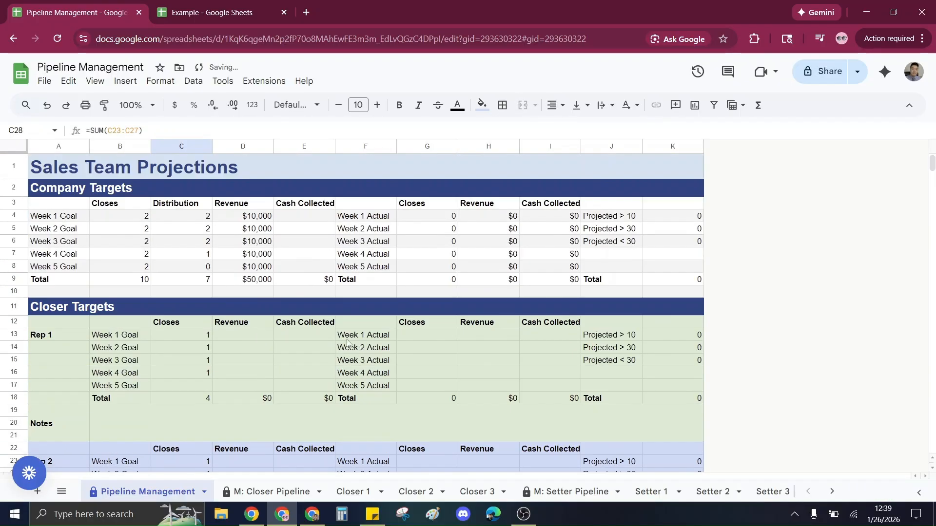
{"action": "left_click", "coordinate": [185, 283]}
{"action": "left_click_drag", "start_coordinate": [135, 282], "coordinate": [178, 283]}
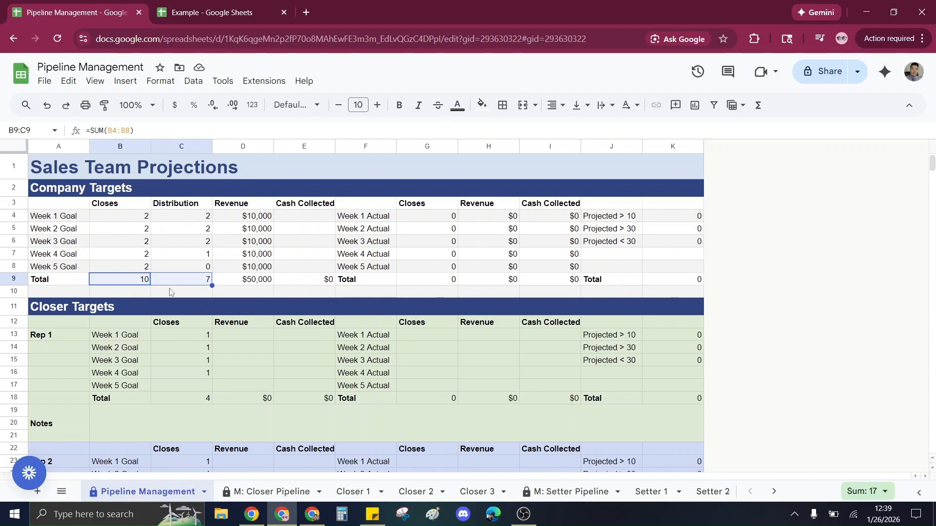
{"action": "left_click_drag", "start_coordinate": [195, 335], "coordinate": [273, 389]}
{"action": "left_click", "coordinate": [422, 330]}
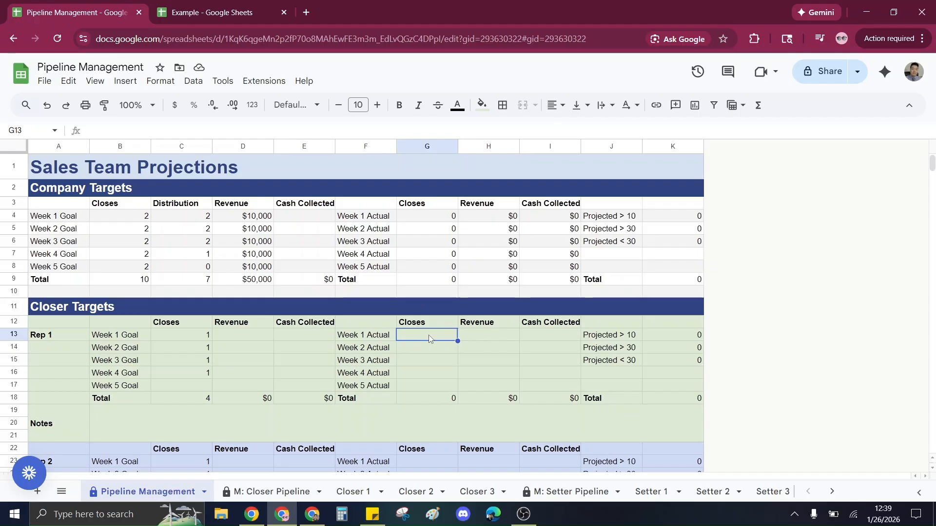
{"action": "left_click", "coordinate": [486, 338]}
Write three lines of sample text, efdfdfdfdf, dfdfdf and dfdfdf, in Rep 1's Notes cell.
{"action": "left_click", "coordinate": [93, 441]}
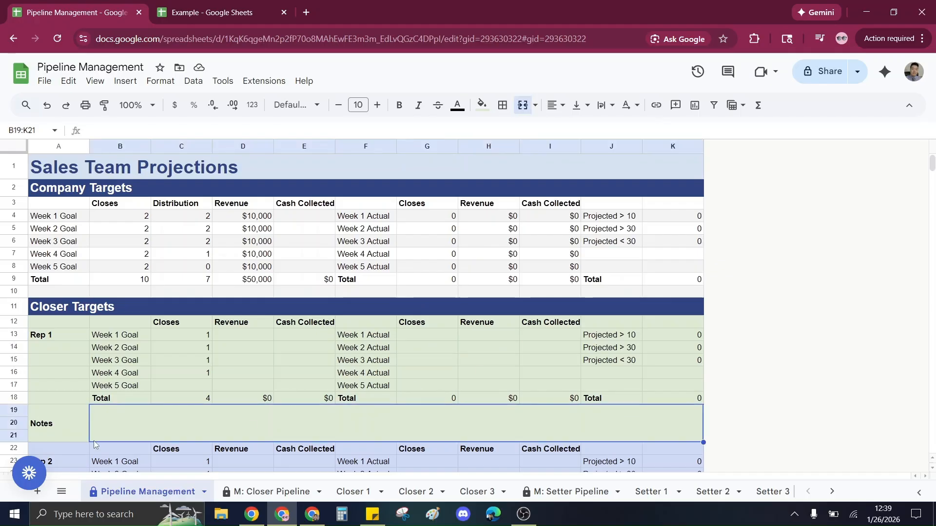
{"action": "double_click", "coordinate": [133, 430]}
{"action": "type", "text": "efdfdfdfdf"}
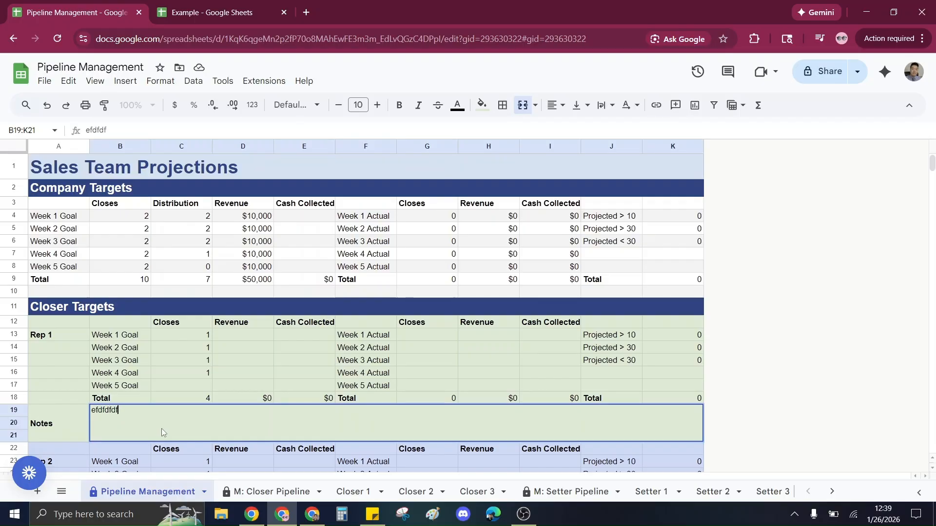
{"action": "key", "text": "alt+Return"}
{"action": "type", "text": "dfdfdf"}
{"action": "key", "text": "alt+Return"}
{"action": "type", "text": "dfdfdf"}
{"action": "key", "text": "ctrl+Return"}
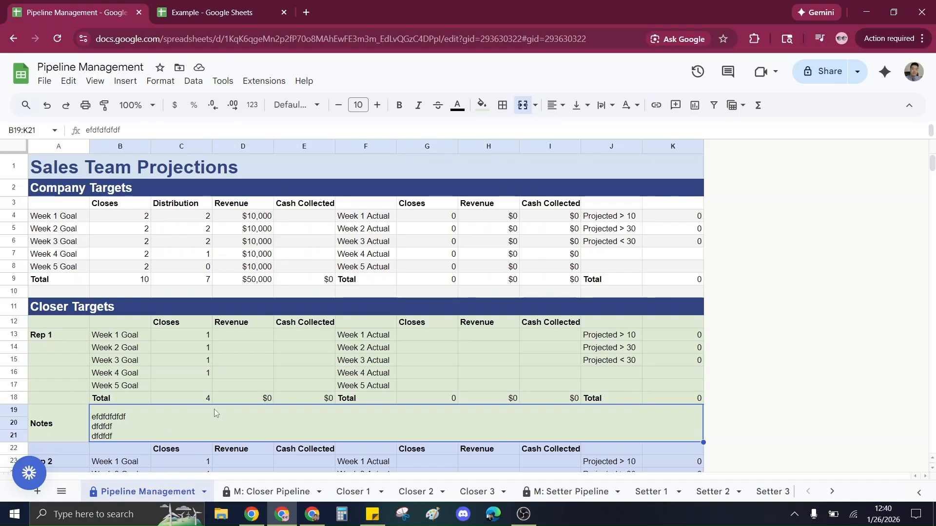
{"action": "left_click", "coordinate": [322, 360]}
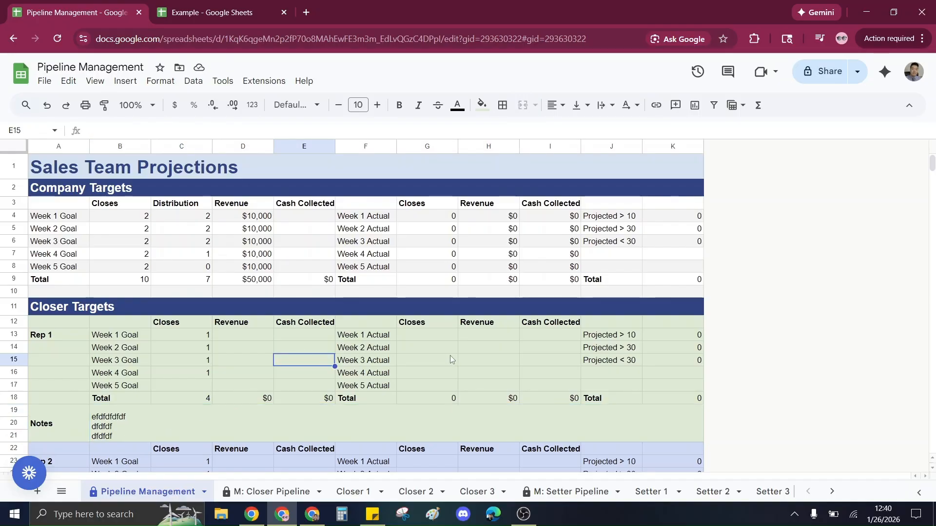
{"action": "scroll", "coordinate": [449, 359], "scroll_direction": "down", "scroll_amount": 1}
{"action": "left_click", "coordinate": [146, 392]}
{"action": "left_click", "coordinate": [425, 307]}
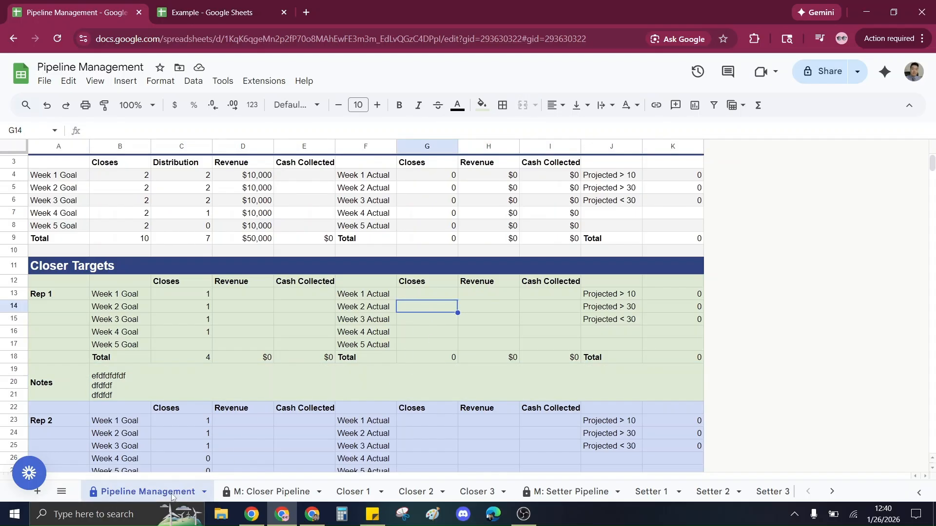
Protect the Closer 1 sheet so only you can edit it.
{"action": "left_click", "coordinate": [351, 491]}
{"action": "left_click", "coordinate": [379, 492]}
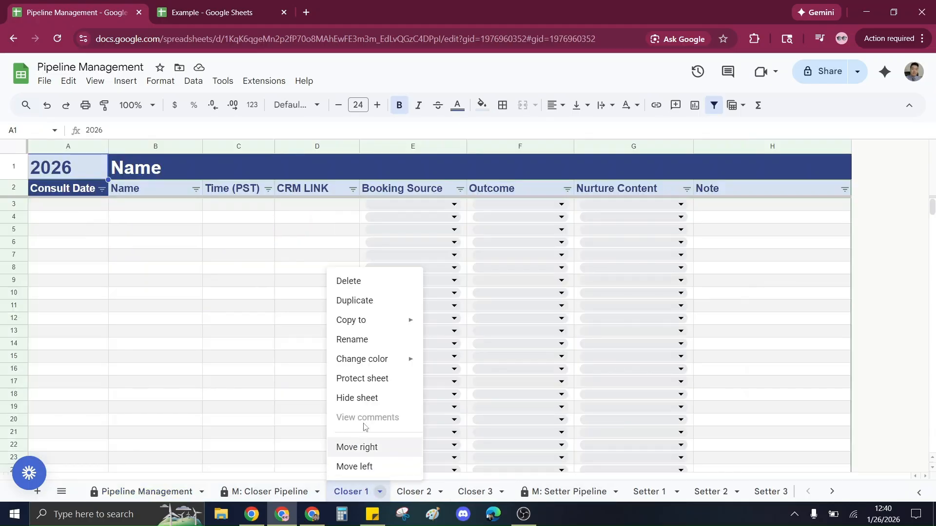
{"action": "left_click", "coordinate": [364, 379]}
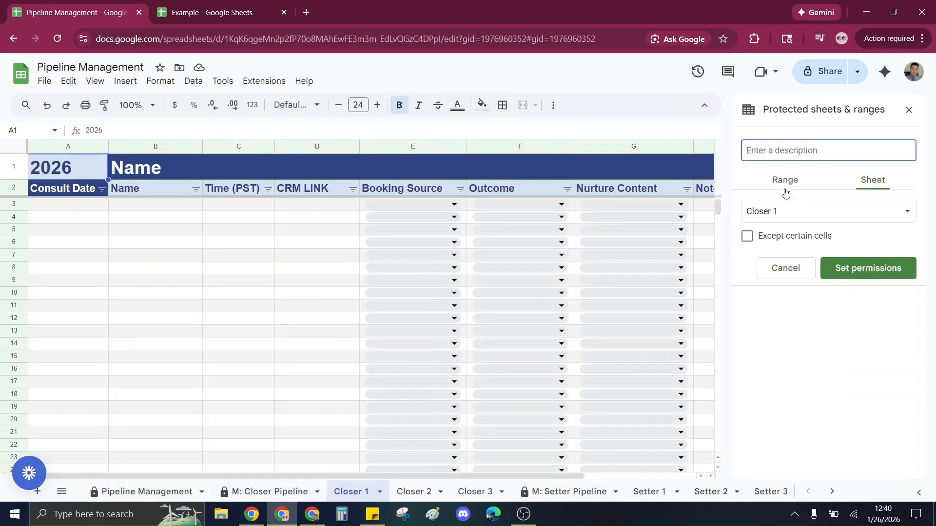
{"action": "left_click", "coordinate": [850, 269]}
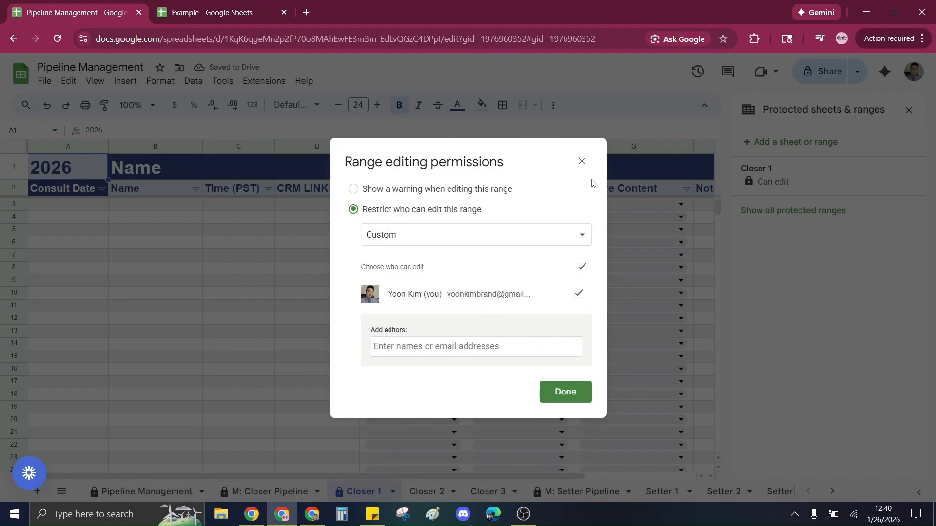
{"action": "left_click", "coordinate": [582, 161]}
{"action": "left_click", "coordinate": [908, 110]}
Enter a consult row in Closer 1 with date 1/26/26, a client name, time 3pm and CRM link Hubspot.
{"action": "left_click", "coordinate": [146, 492]}
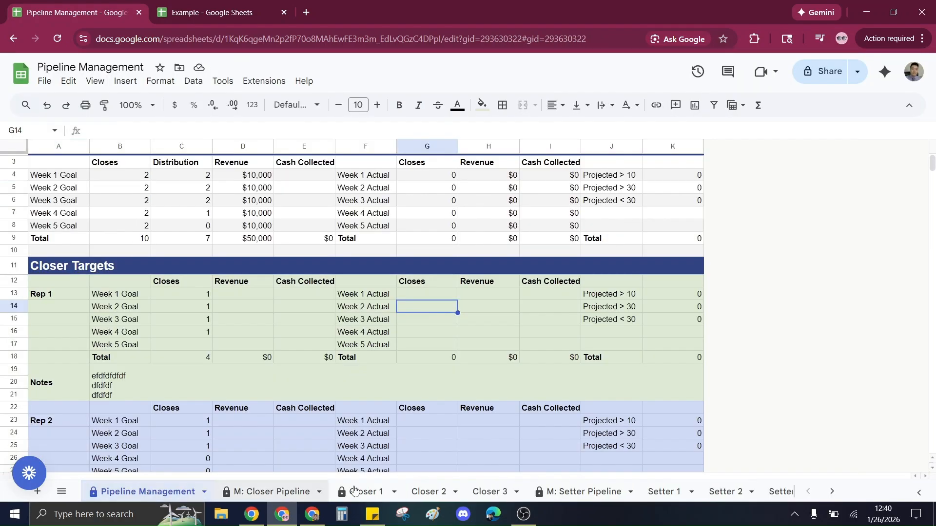
{"action": "scroll", "coordinate": [448, 405], "scroll_direction": "up", "scroll_amount": 2}
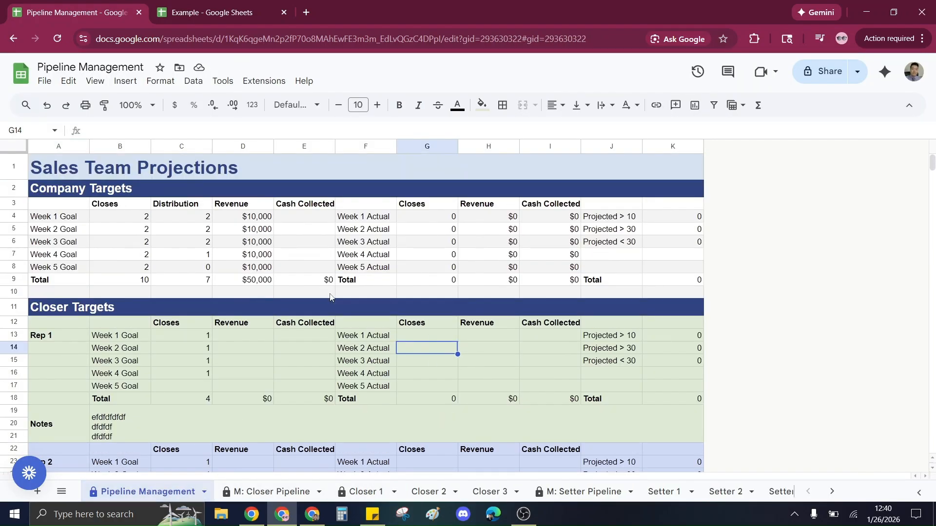
{"action": "scroll", "coordinate": [341, 351], "scroll_direction": "down", "scroll_amount": 2}
{"action": "left_click", "coordinate": [363, 491]}
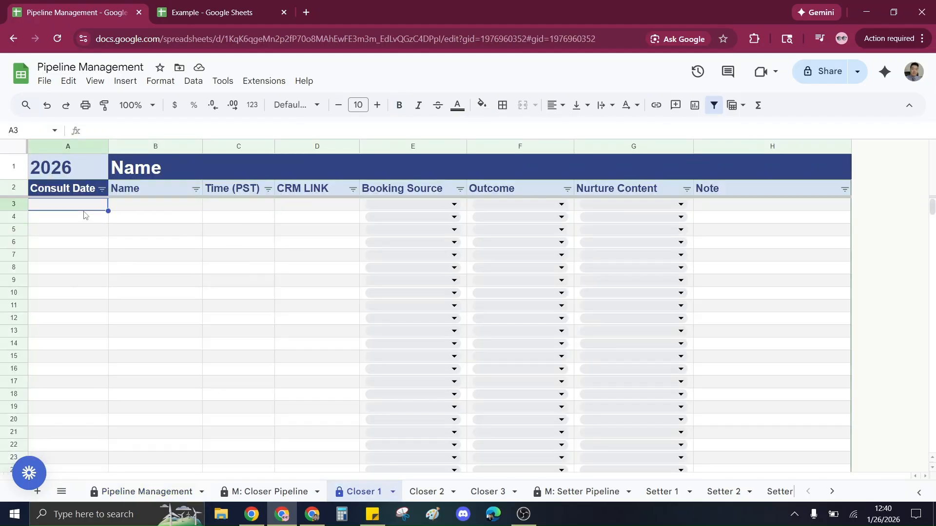
{"action": "type", "text": "1/26"}
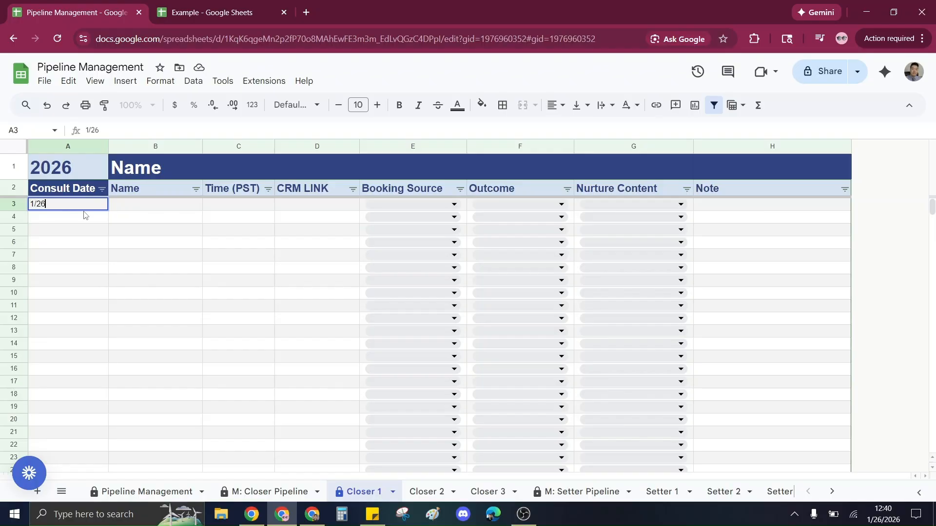
{"action": "type", "text": "/26"}
{"action": "key", "text": "Tab"}
{"action": "type", "text": "John Locke"}
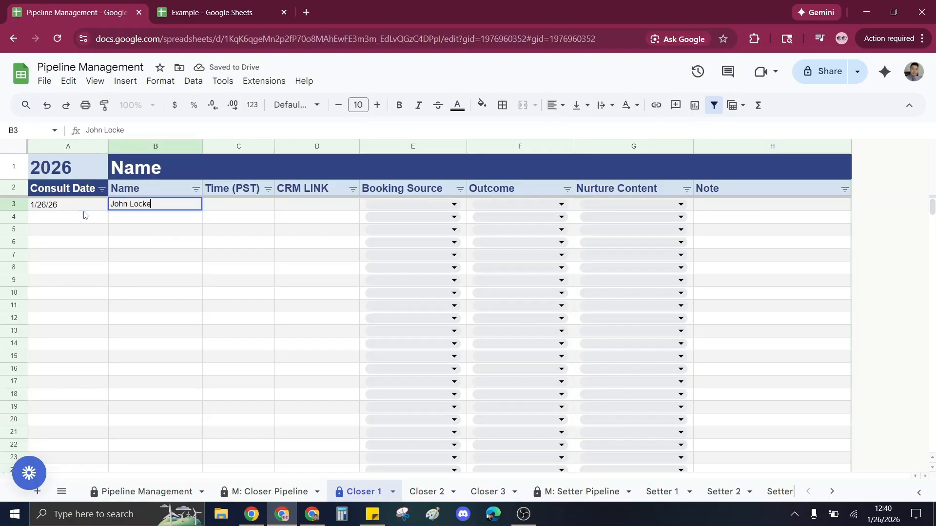
{"action": "key", "text": "Tab"}
{"action": "type", "text": "3pm"}
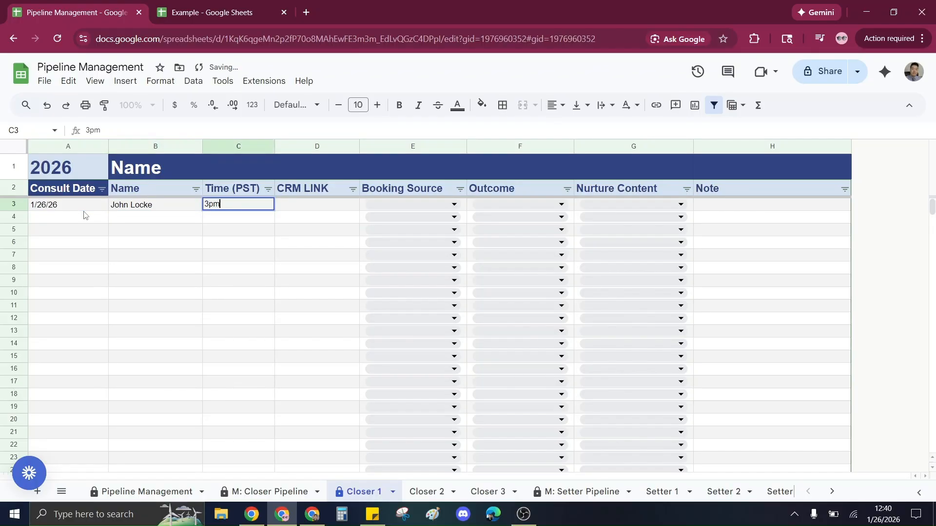
{"action": "key", "text": "Tab"}
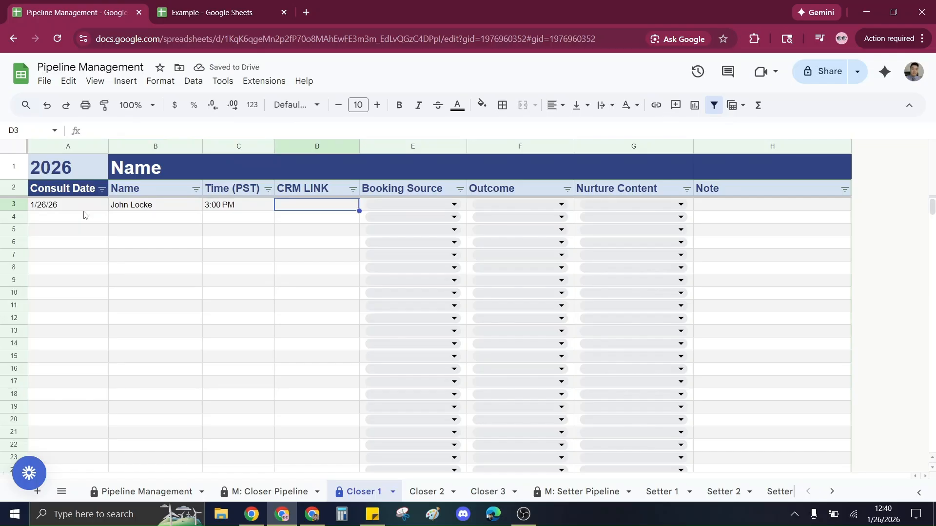
{"action": "type", "text": "Hubspot"}
{"action": "key", "text": "Tab"}
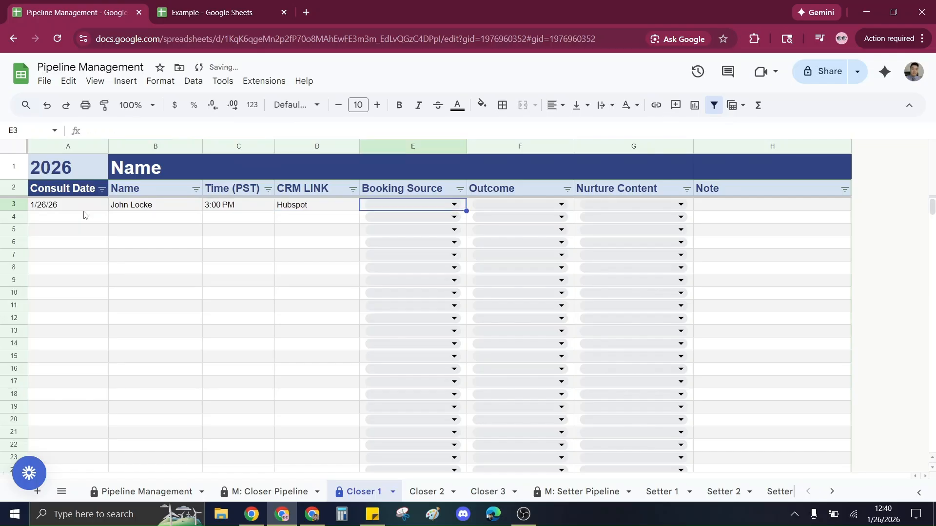
Set the row's Booking Source to Setter 1.
{"action": "left_click", "coordinate": [423, 204]}
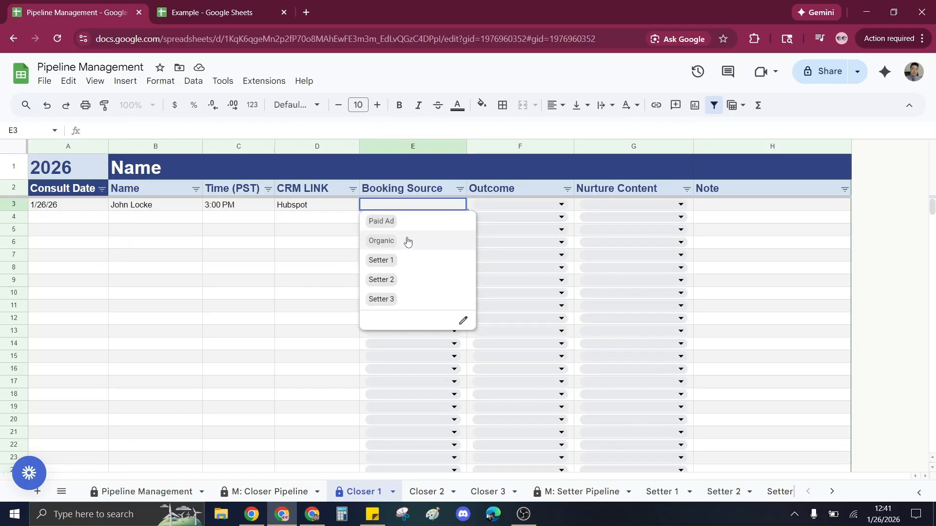
{"action": "left_click", "coordinate": [422, 261]}
{"action": "left_click", "coordinate": [485, 207]}
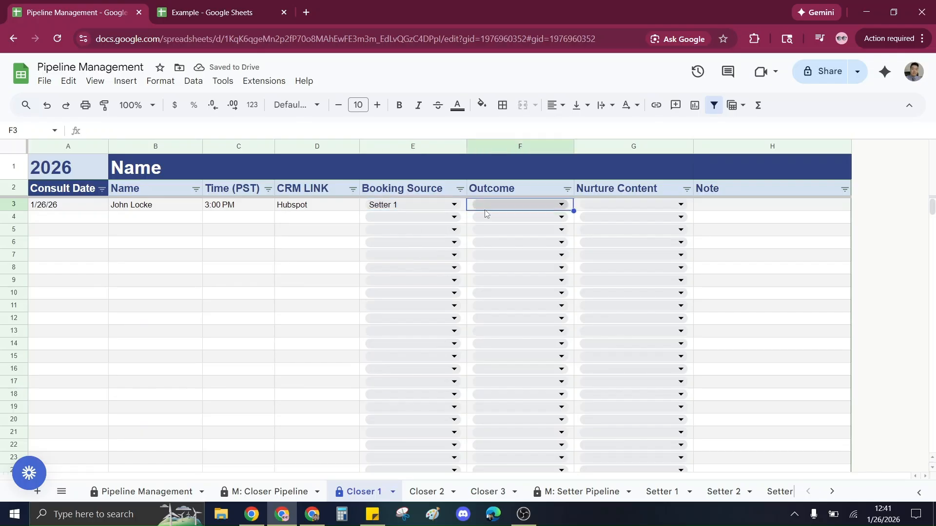
Cycle the row's Outcome through Confirmation Sent, Confirmed, No Showed and Rescheduled.
{"action": "left_click", "coordinate": [515, 204]}
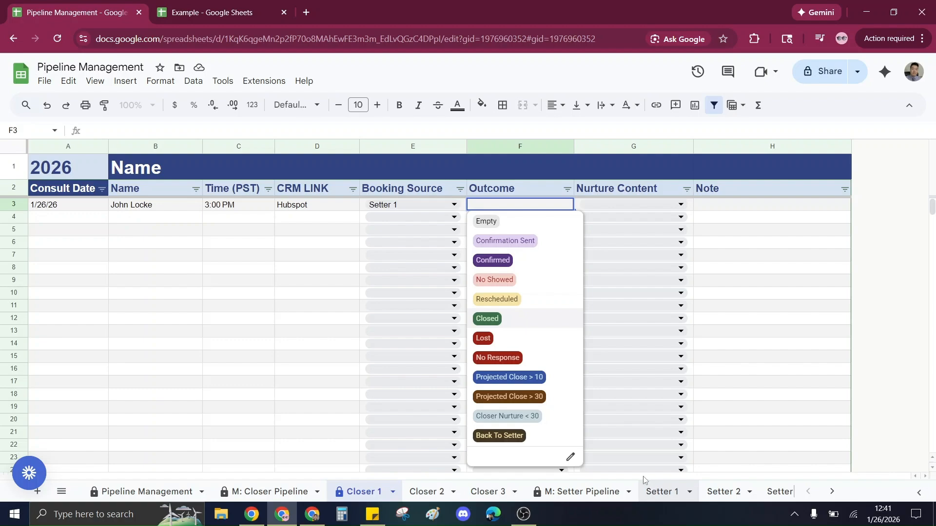
{"action": "left_click", "coordinate": [272, 242]}
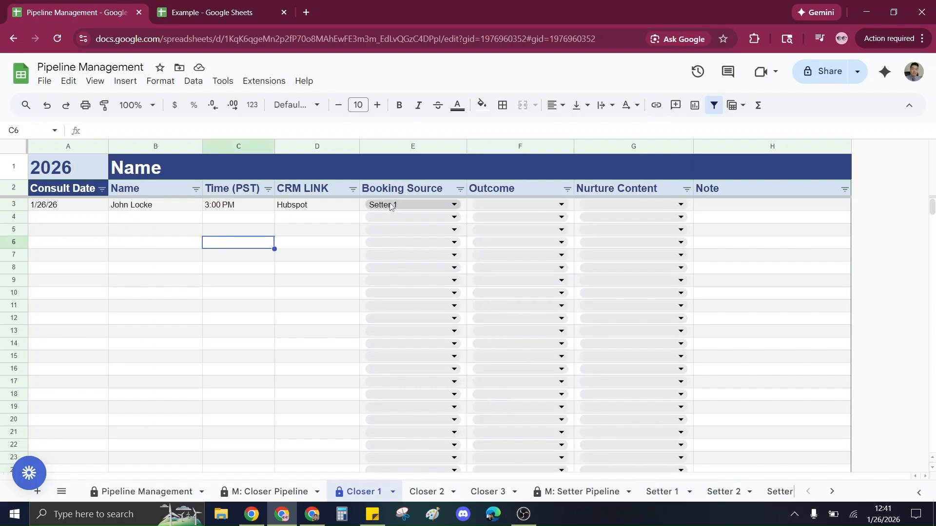
{"action": "left_click", "coordinate": [523, 204]}
{"action": "left_click", "coordinate": [517, 241]}
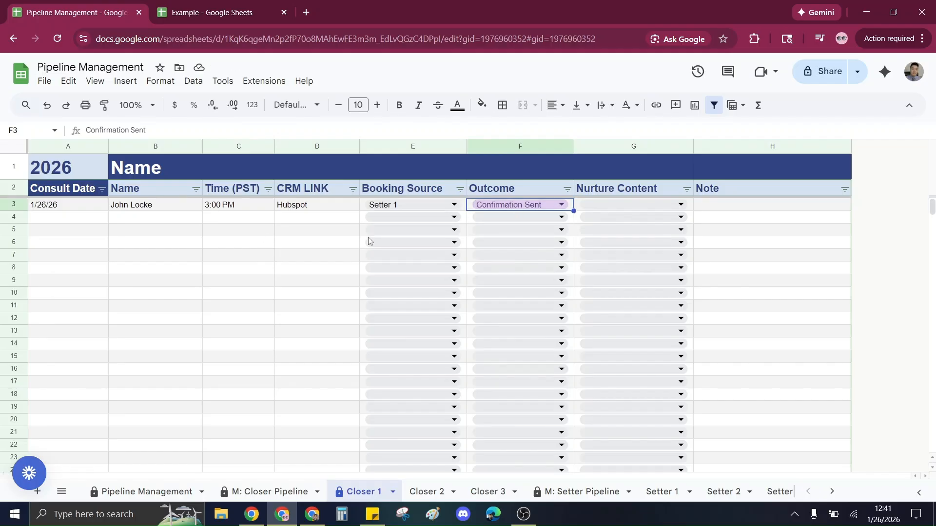
{"action": "left_click", "coordinate": [541, 204]}
{"action": "left_click", "coordinate": [534, 256]}
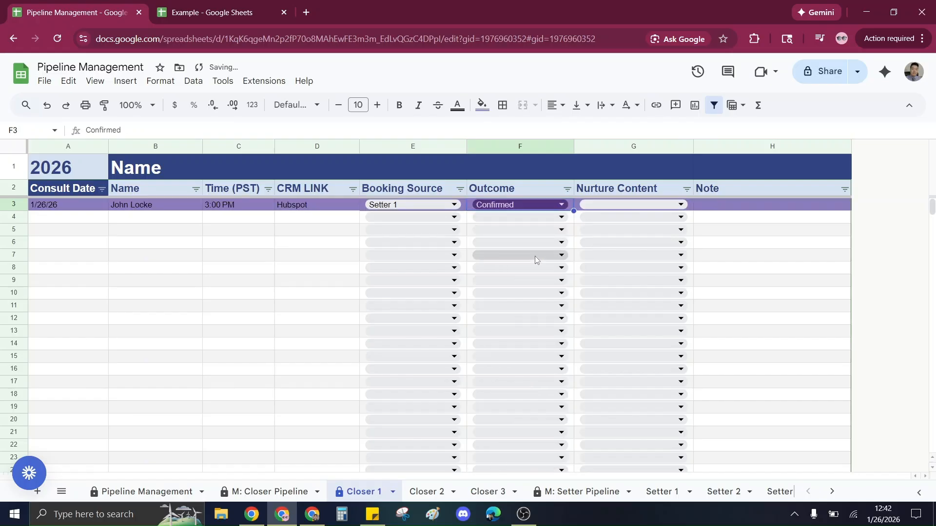
{"action": "double_click", "coordinate": [508, 202]}
{"action": "left_click", "coordinate": [533, 279]}
{"action": "left_click", "coordinate": [542, 203]}
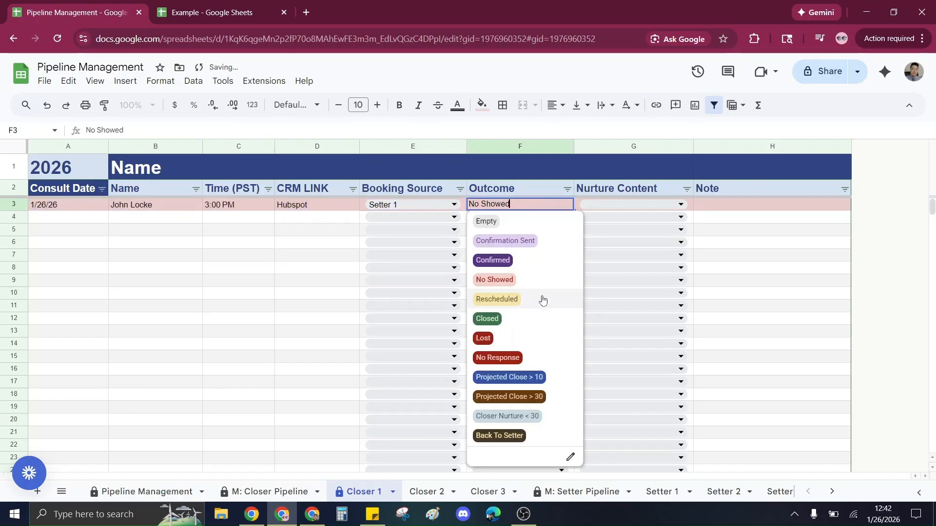
{"action": "left_click", "coordinate": [541, 298]}
Cycle the row's Outcome through Lost and No Response, ending on Projected Close > 10.
{"action": "left_click", "coordinate": [538, 208]}
{"action": "left_click", "coordinate": [533, 337]}
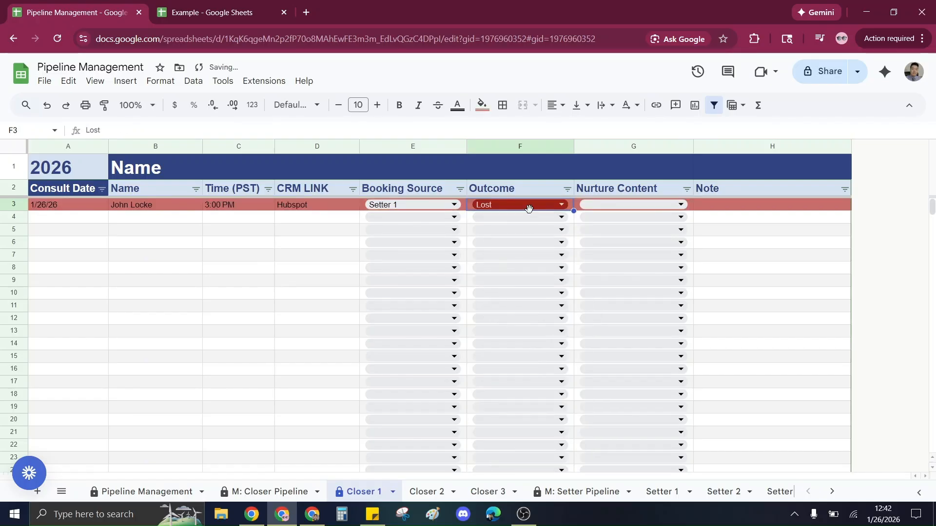
{"action": "left_click", "coordinate": [536, 204]}
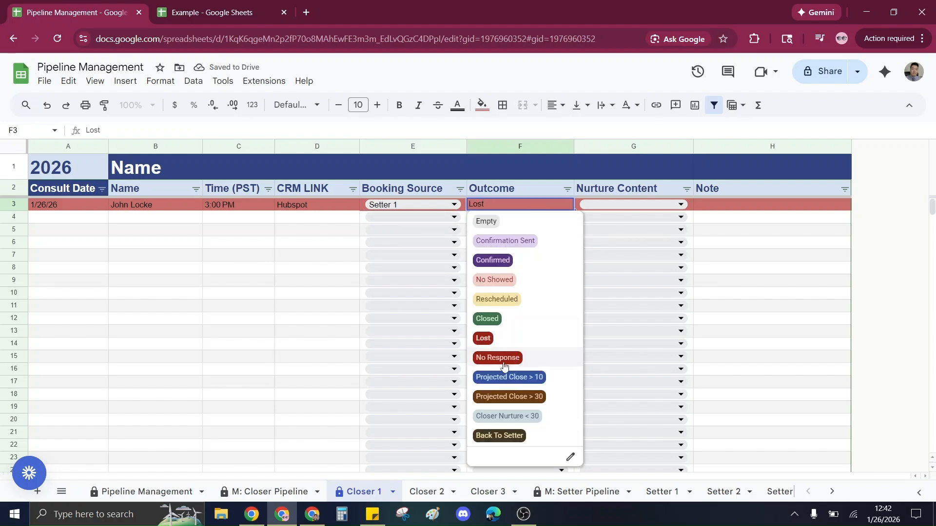
{"action": "left_click", "coordinate": [497, 357]}
{"action": "double_click", "coordinate": [507, 204]}
{"action": "left_click", "coordinate": [523, 380]}
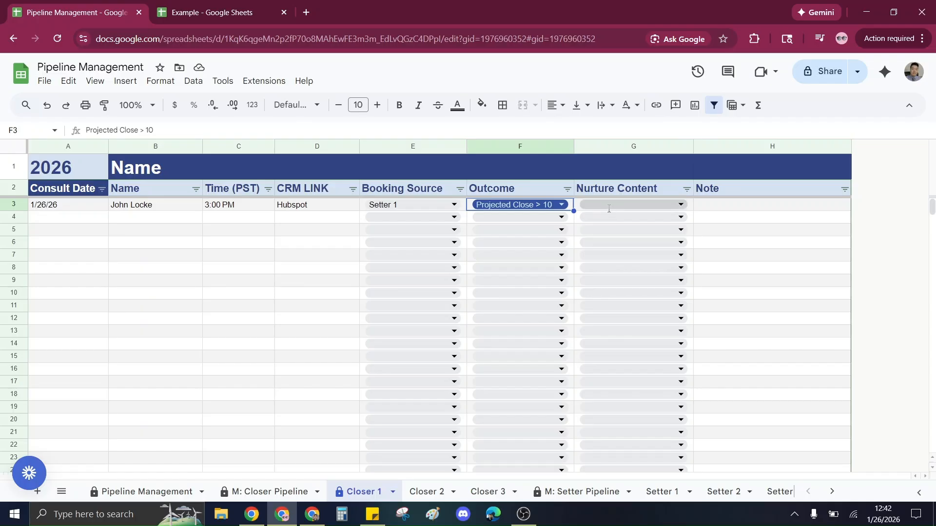
Set the row's Nurture Content to Custom Video 1.
{"action": "left_click", "coordinate": [582, 209]}
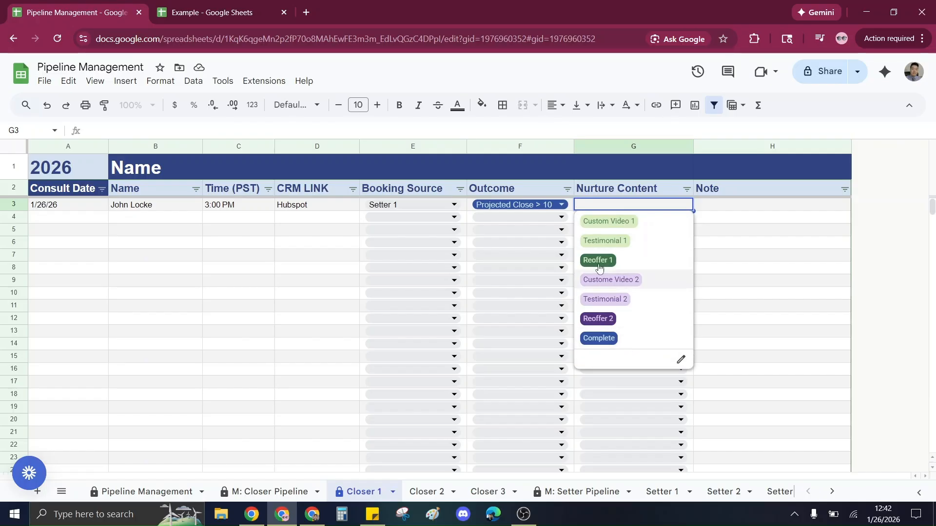
{"action": "left_click", "coordinate": [608, 222]}
{"action": "left_click", "coordinate": [759, 218]}
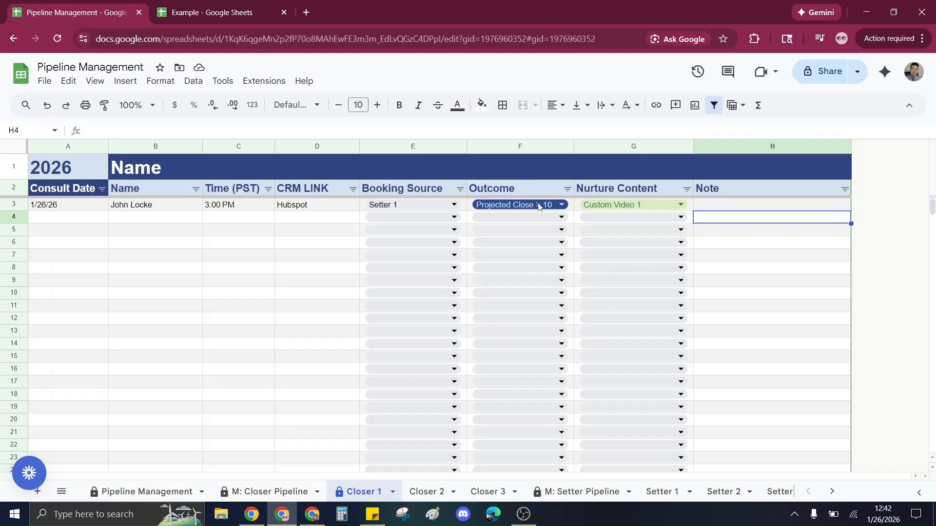
{"action": "left_click", "coordinate": [761, 205]}
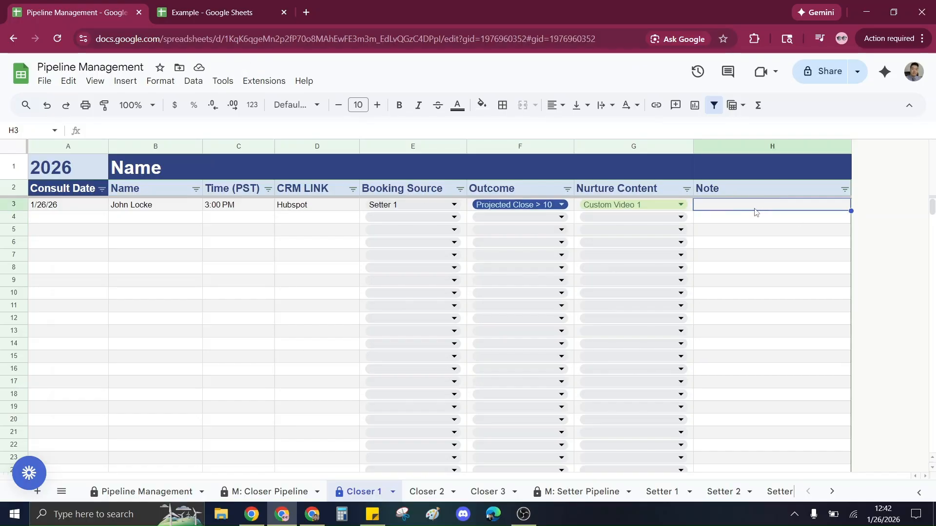
{"action": "left_click", "coordinate": [349, 210]}
{"action": "left_click", "coordinate": [303, 232]}
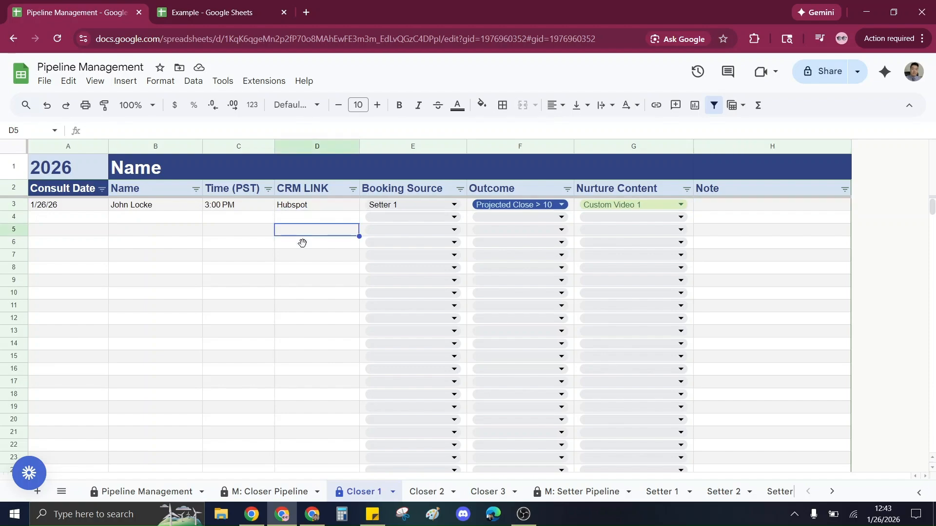
Examine the Projected counts in the Company Targets and Rep 1 sections of Pipeline Management.
{"action": "left_click", "coordinate": [144, 491]}
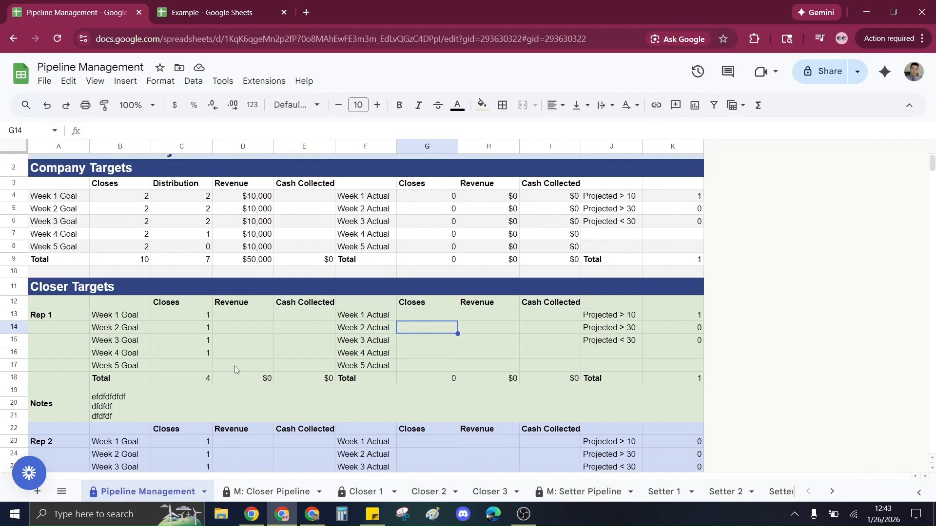
{"action": "left_click_drag", "start_coordinate": [61, 175], "coordinate": [521, 411]}
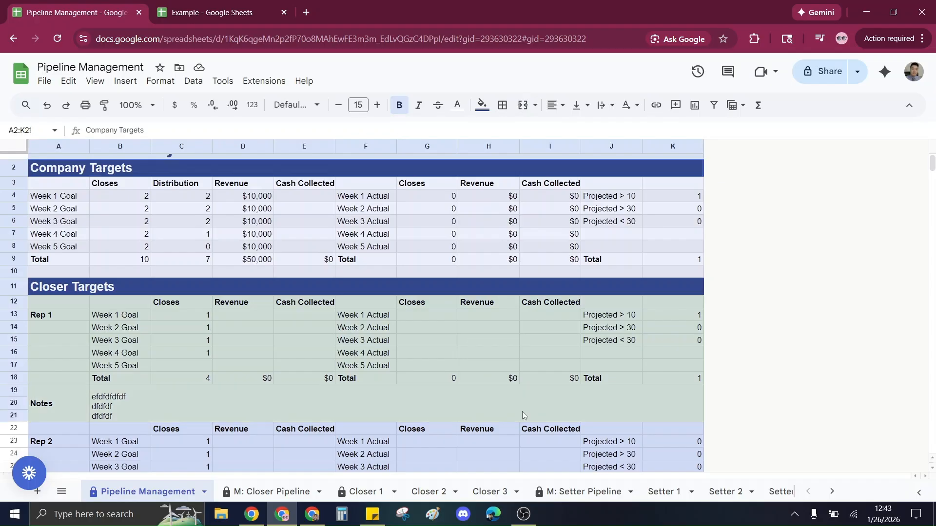
{"action": "left_click", "coordinate": [511, 354]}
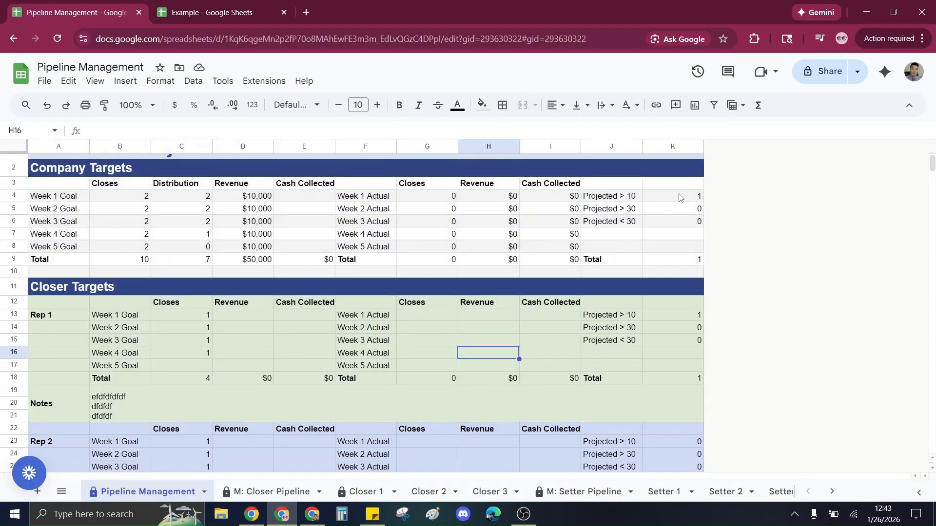
{"action": "left_click_drag", "start_coordinate": [679, 196], "coordinate": [607, 201]}
{"action": "left_click", "coordinate": [673, 263]}
{"action": "left_click", "coordinate": [632, 257]}
{"action": "left_click", "coordinate": [684, 251]}
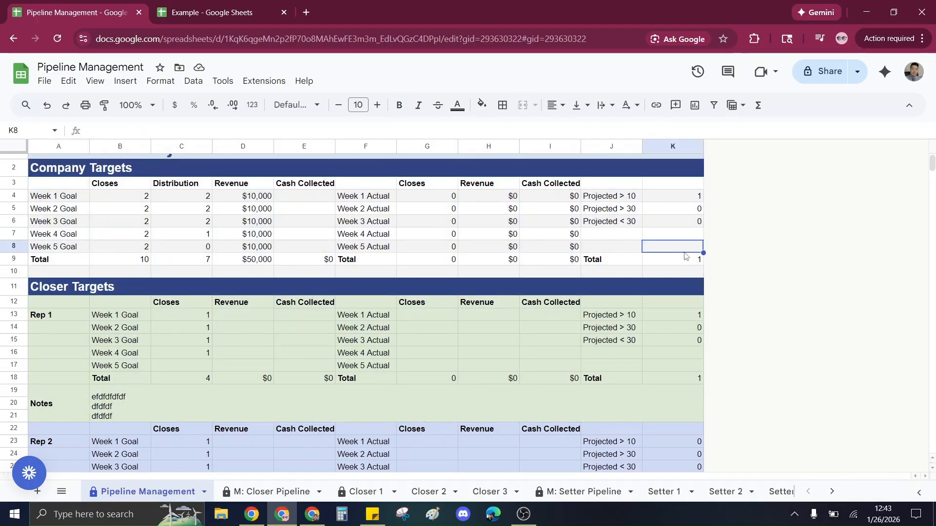
{"action": "left_click", "coordinate": [683, 220]}
Set Outcomes in rows 4 to 7 of Closer 1 to Projected Close > 10, > 30, > 10 and > 30.
{"action": "left_click", "coordinate": [365, 491]}
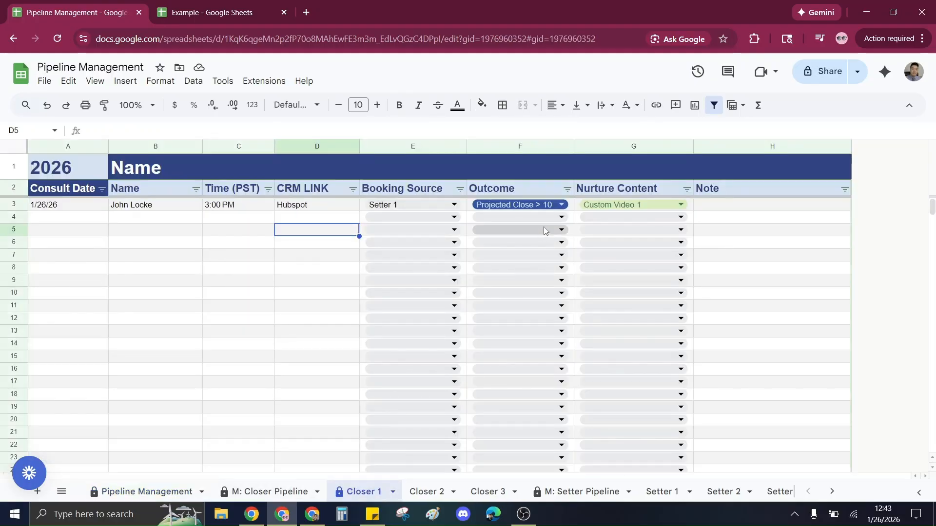
{"action": "left_click", "coordinate": [545, 218]}
{"action": "left_click", "coordinate": [507, 386]}
{"action": "left_click", "coordinate": [539, 242]}
{"action": "left_click", "coordinate": [507, 414]}
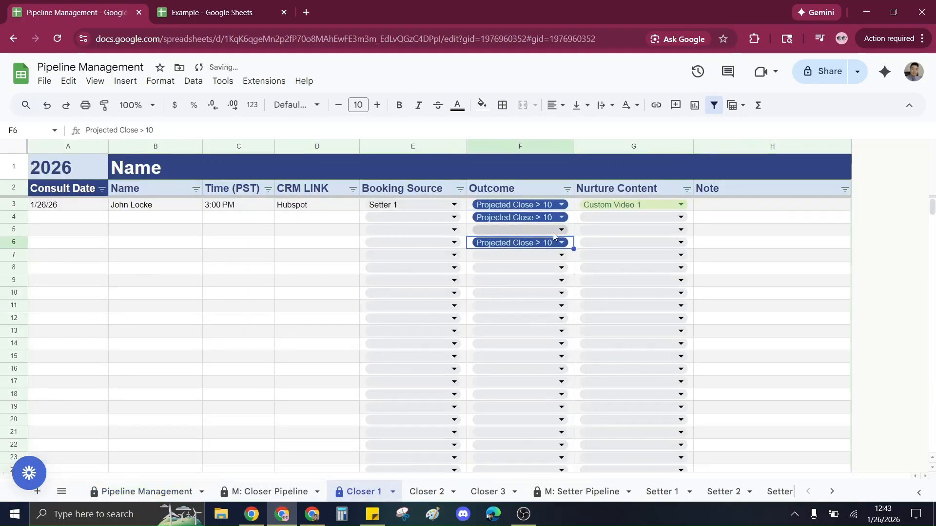
{"action": "left_click", "coordinate": [554, 231]}
{"action": "left_click", "coordinate": [507, 421]}
{"action": "left_click", "coordinate": [560, 255]}
{"action": "left_click", "coordinate": [507, 444]}
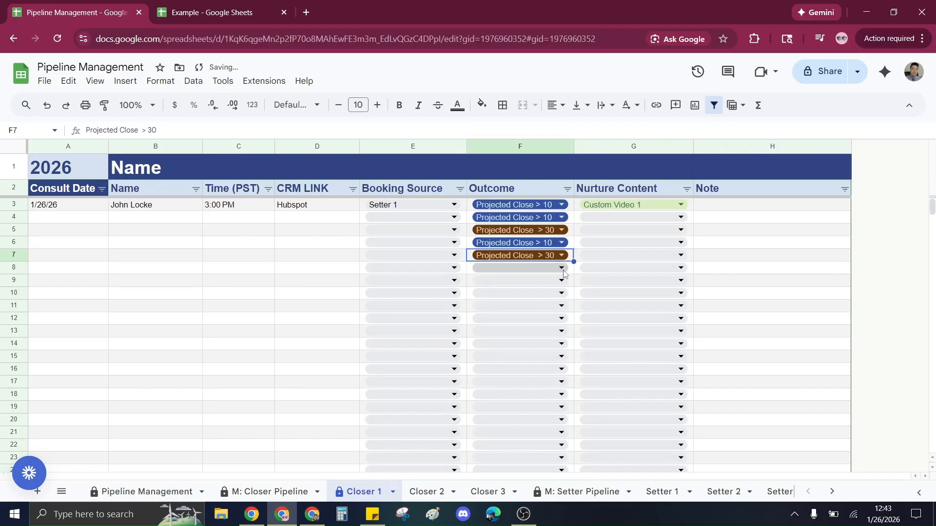
Set Outcomes in rows 8 to 10 to Closer Nurture < 30, Closed and No Showed.
{"action": "left_click", "coordinate": [562, 268]}
{"action": "left_click", "coordinate": [529, 476]}
{"action": "left_click", "coordinate": [558, 280]}
{"action": "left_click", "coordinate": [524, 392]}
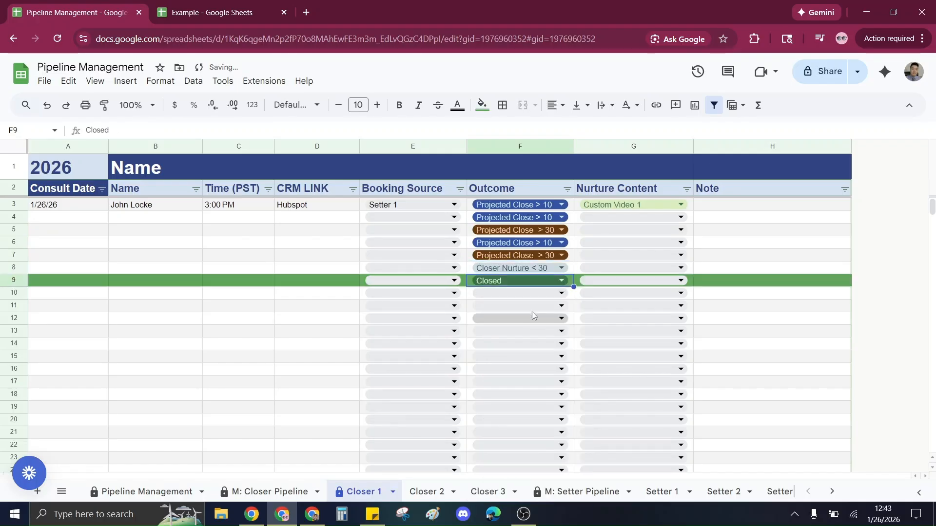
{"action": "left_click", "coordinate": [534, 293]}
{"action": "left_click", "coordinate": [521, 369]}
Inspect Rep 1's Projected count cells in Pipeline Management.
{"action": "left_click", "coordinate": [238, 369]}
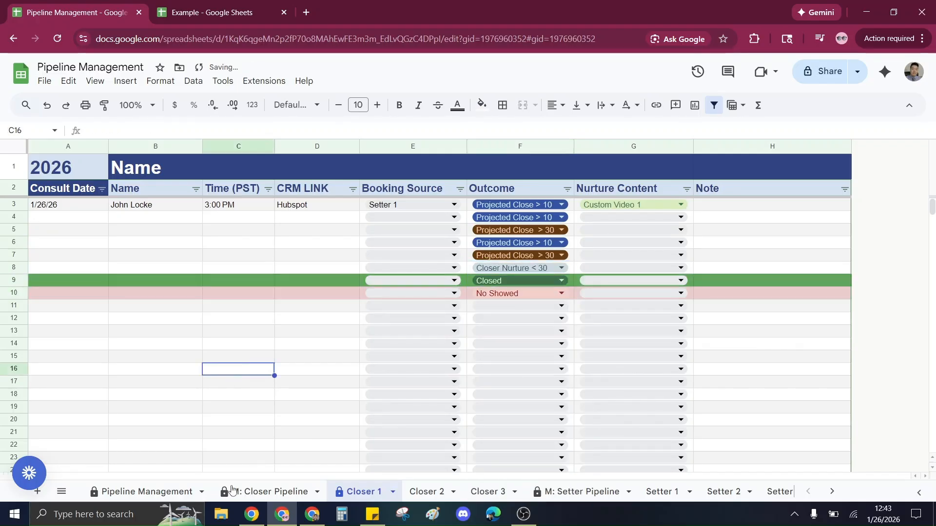
{"action": "left_click", "coordinate": [147, 492]}
{"action": "left_click_drag", "start_coordinate": [673, 315], "coordinate": [677, 342]}
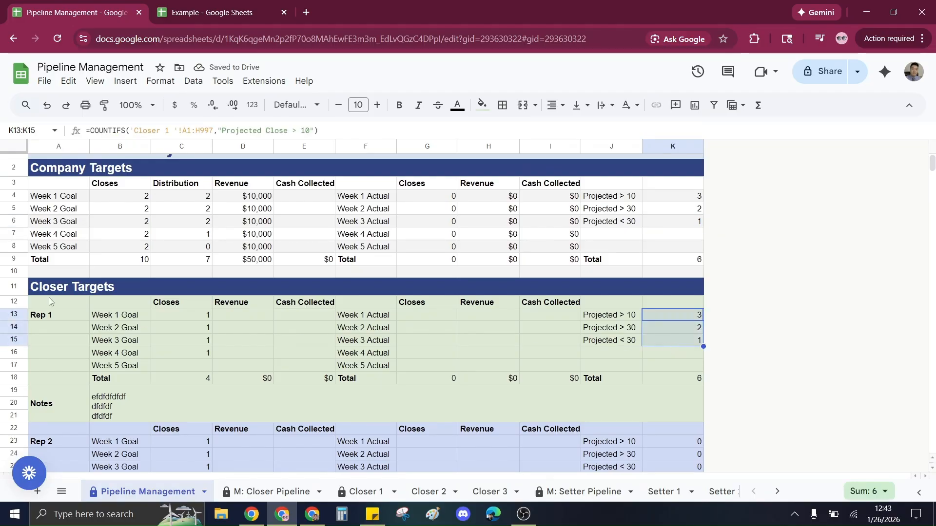
Examine Rep 1's Projected labels and count formulas in the Closer Targets section.
{"action": "left_click", "coordinate": [49, 318]}
{"action": "left_click", "coordinate": [62, 340]}
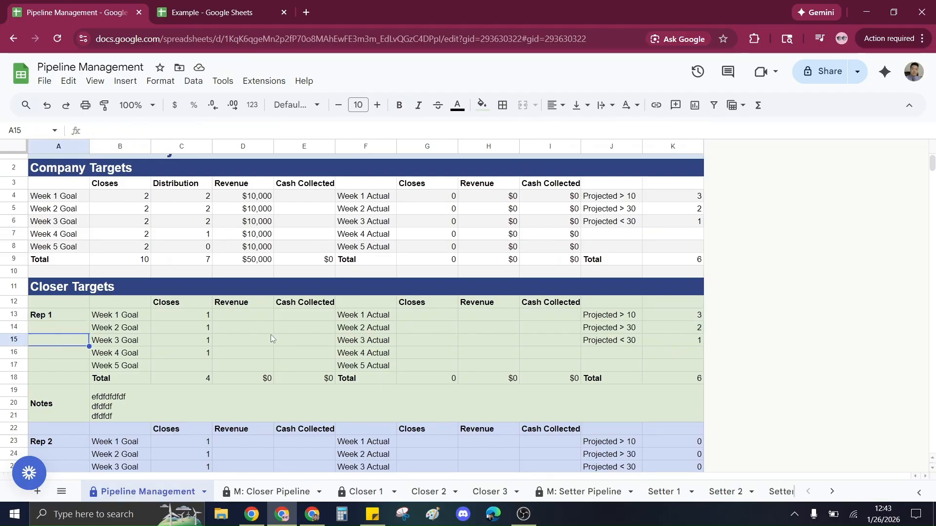
{"action": "left_click", "coordinate": [682, 315]}
{"action": "left_click", "coordinate": [684, 328]}
{"action": "left_click", "coordinate": [688, 340]}
{"action": "left_click", "coordinate": [633, 317]}
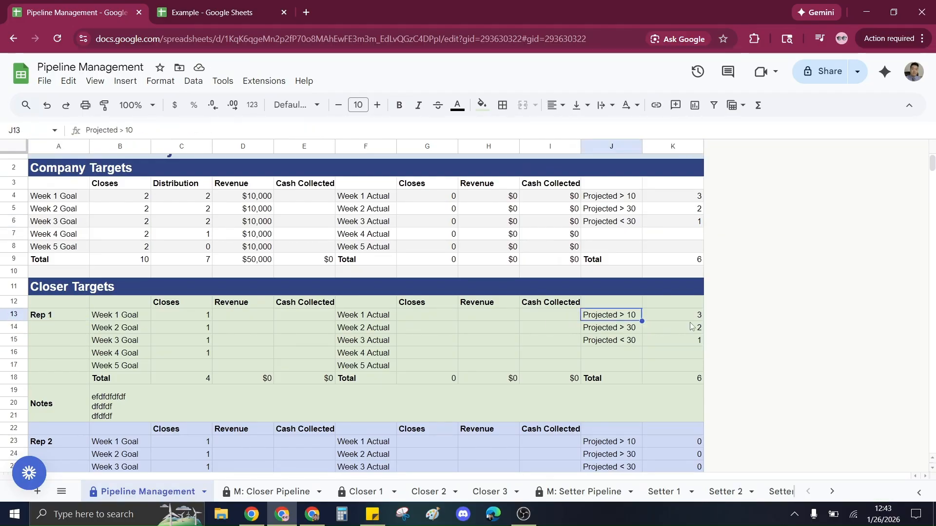
{"action": "left_click", "coordinate": [652, 331]}
{"action": "left_click", "coordinate": [636, 331]}
{"action": "left_click", "coordinate": [658, 346]}
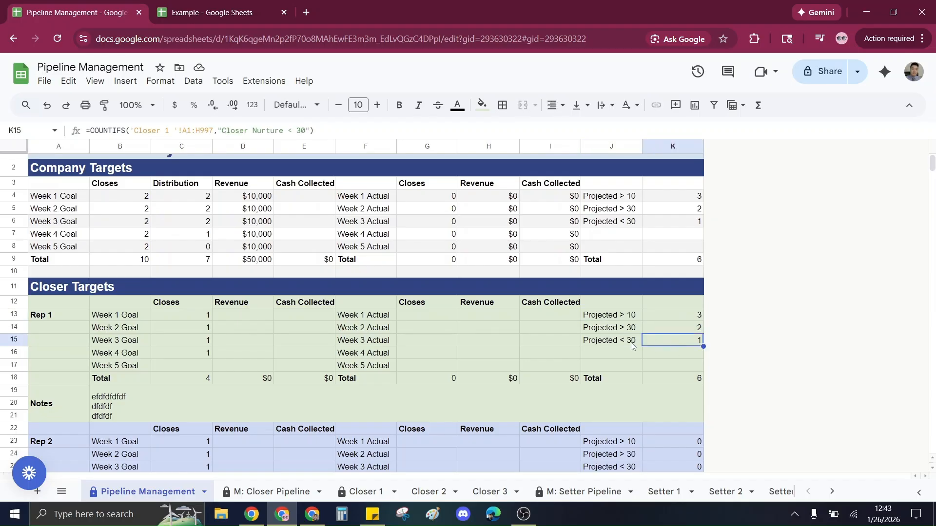
{"action": "left_click", "coordinate": [630, 342]}
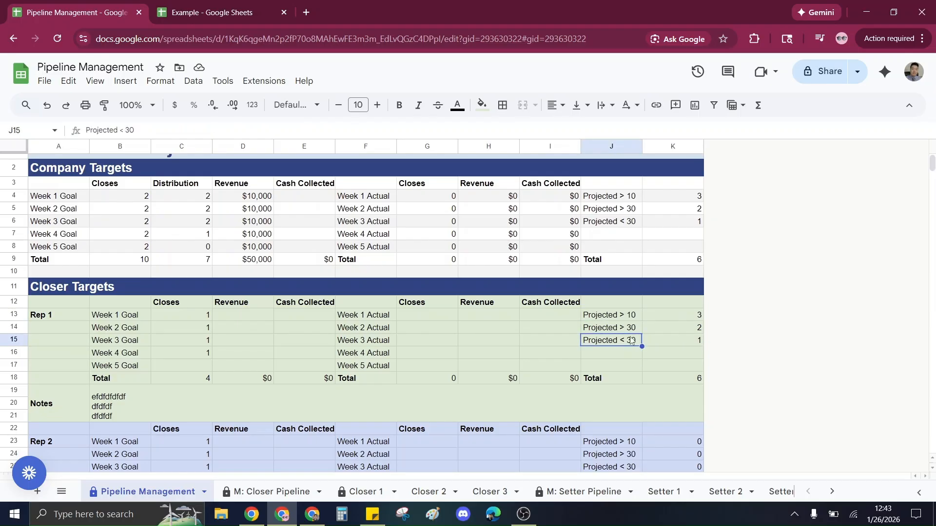
{"action": "left_click_drag", "start_coordinate": [681, 316], "coordinate": [604, 345]}
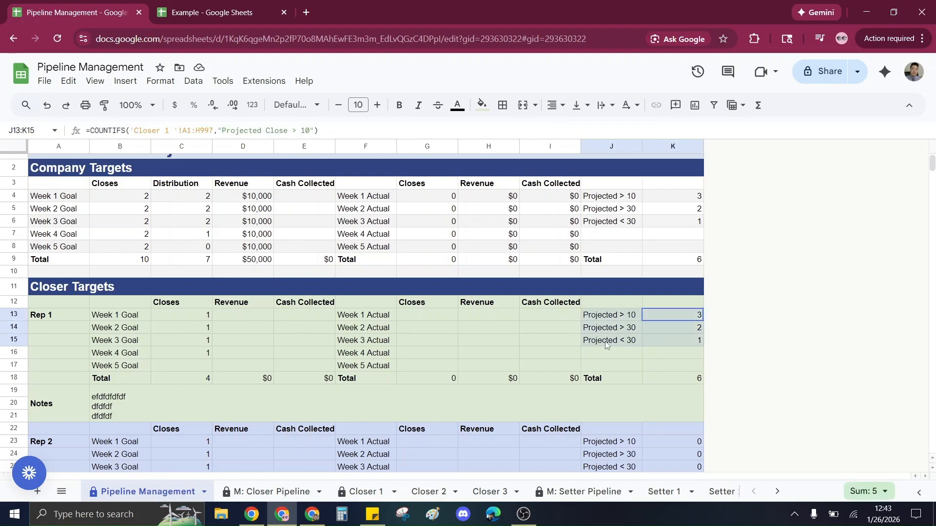
{"action": "left_click", "coordinate": [621, 355]}
{"action": "left_click", "coordinate": [628, 316]}
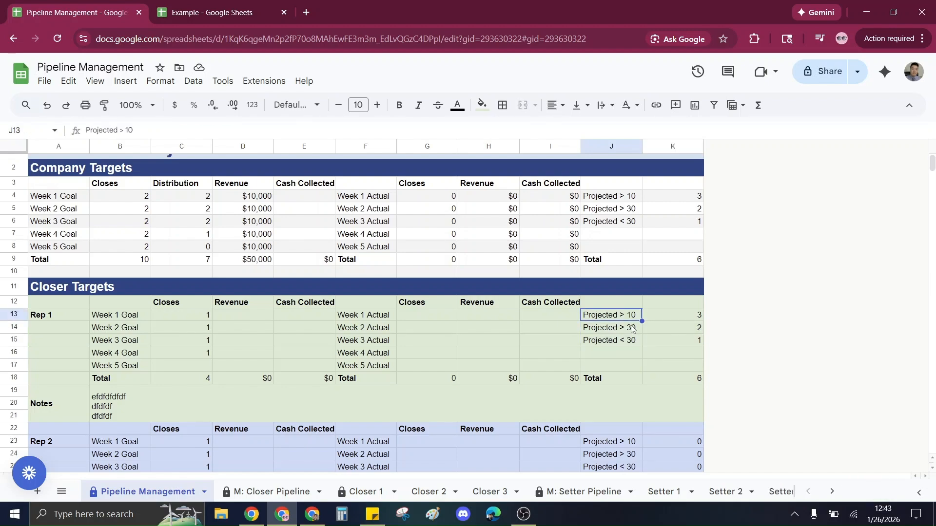
{"action": "left_click", "coordinate": [633, 328]}
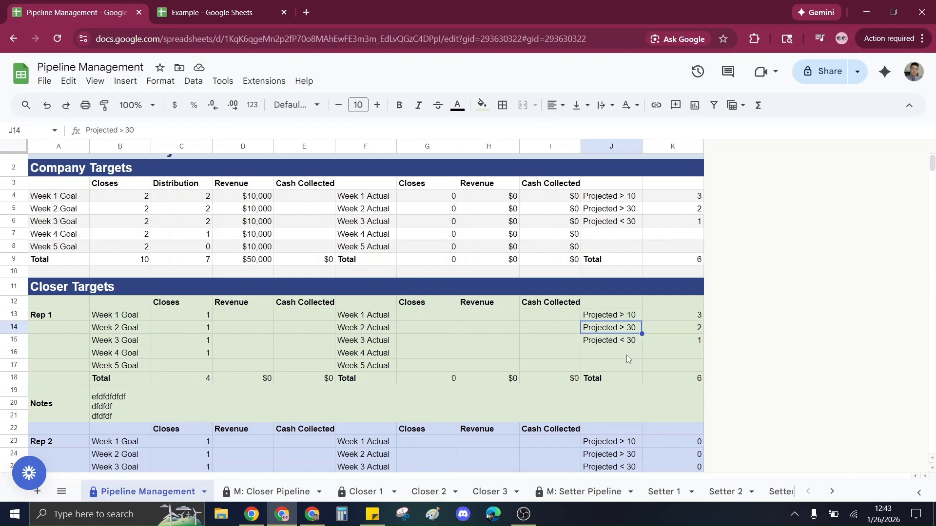
{"action": "left_click", "coordinate": [627, 356]}
{"action": "left_click", "coordinate": [634, 317]}
{"action": "left_click", "coordinate": [634, 329]}
{"action": "left_click", "coordinate": [629, 342]}
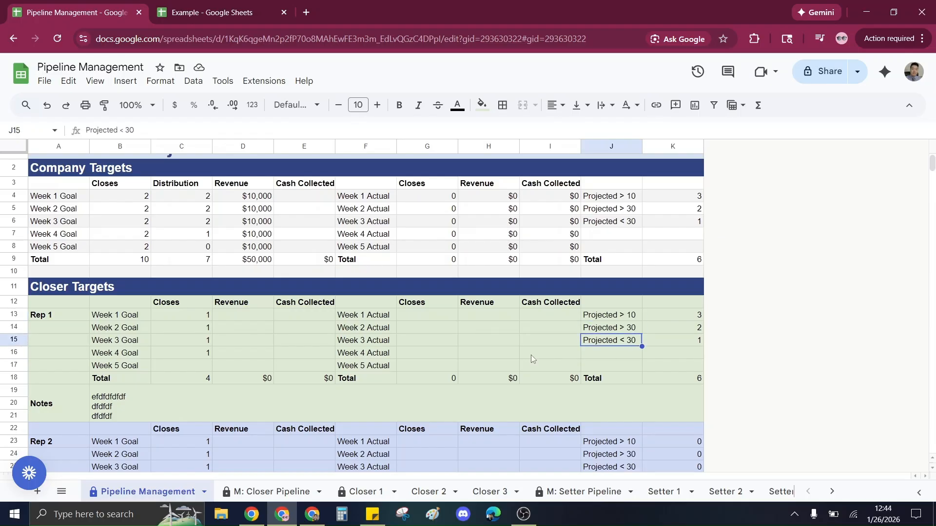
{"action": "left_click", "coordinate": [619, 319]}
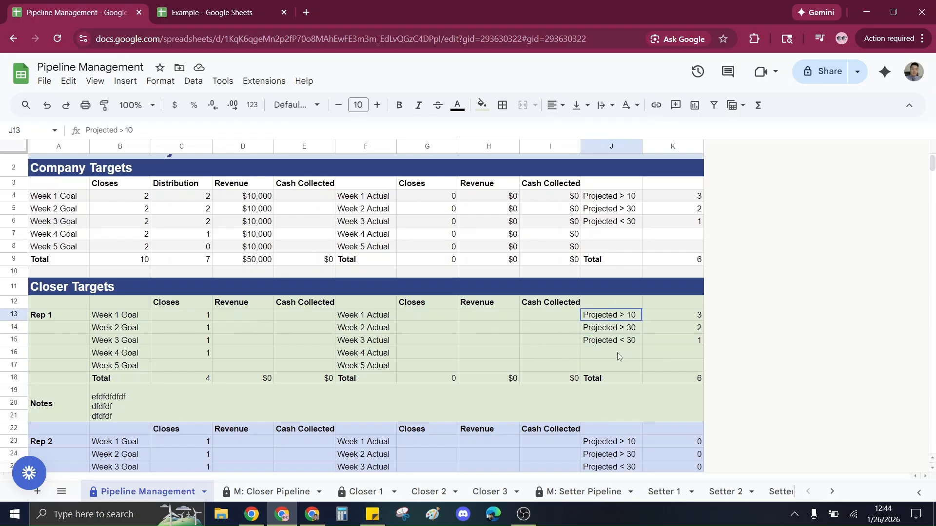
{"action": "left_click", "coordinate": [614, 365], "text": "shift"}
{"action": "left_click", "coordinate": [550, 340]}
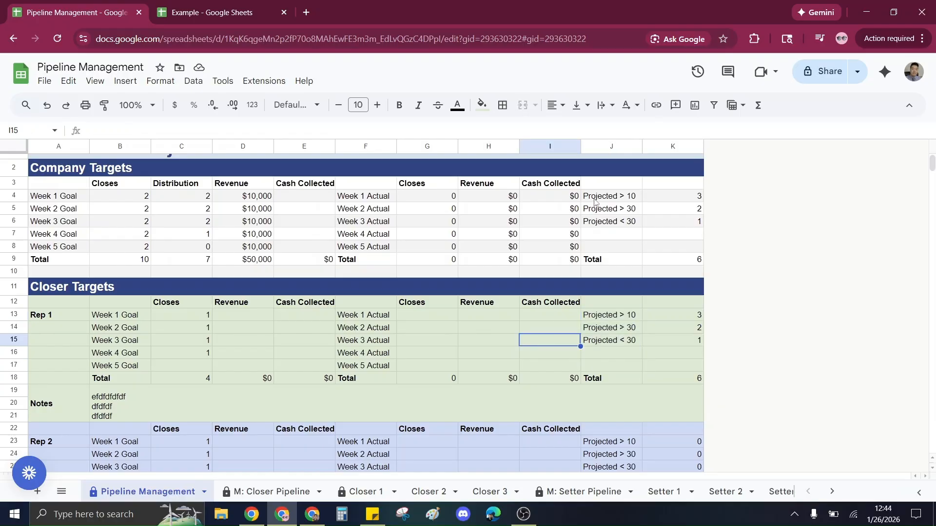
Check the Company Targets Projected counts and totals against Rep 1's Projected counts.
{"action": "left_click_drag", "start_coordinate": [611, 196], "coordinate": [669, 249]}
{"action": "left_click", "coordinate": [669, 249]}
{"action": "left_click", "coordinate": [672, 260]}
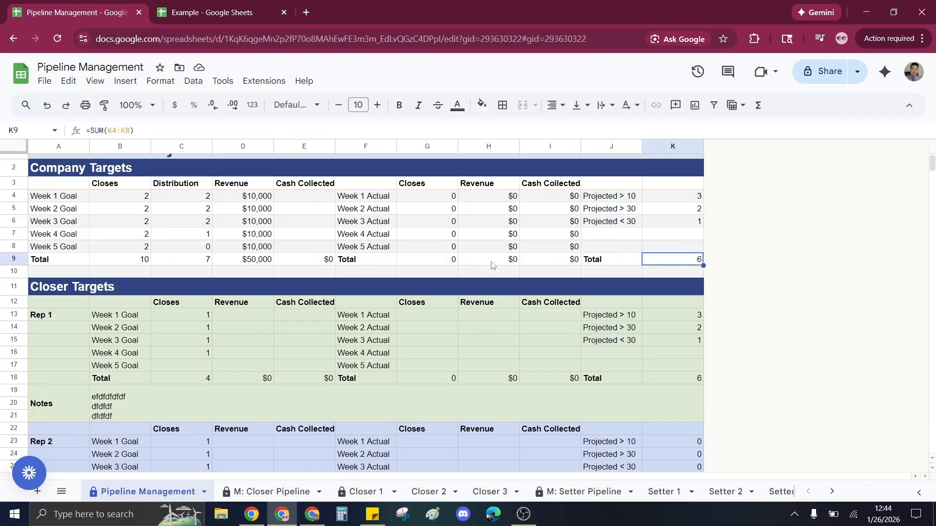
{"action": "left_click_drag", "start_coordinate": [131, 263], "coordinate": [185, 260]}
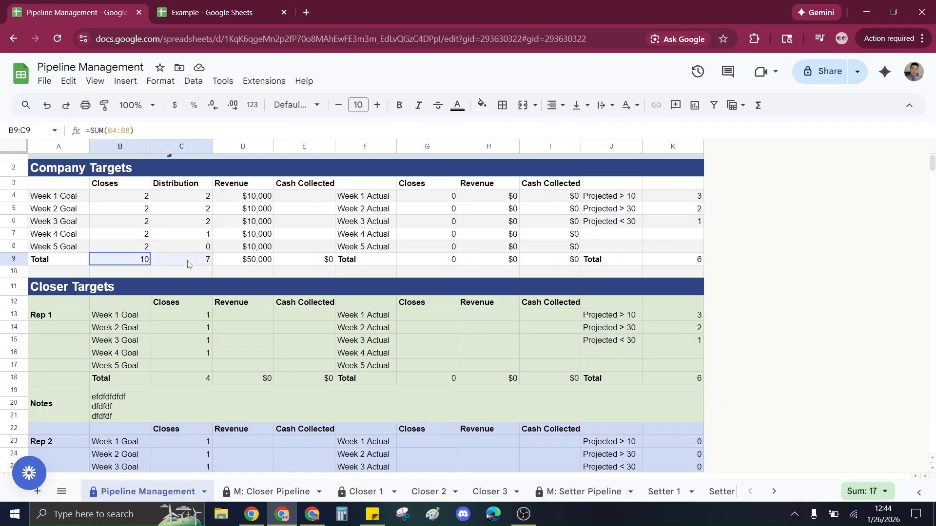
{"action": "left_click", "coordinate": [679, 262]}
{"action": "left_click", "coordinate": [539, 349]}
{"action": "scroll", "coordinate": [540, 349], "scroll_direction": "down", "scroll_amount": 2}
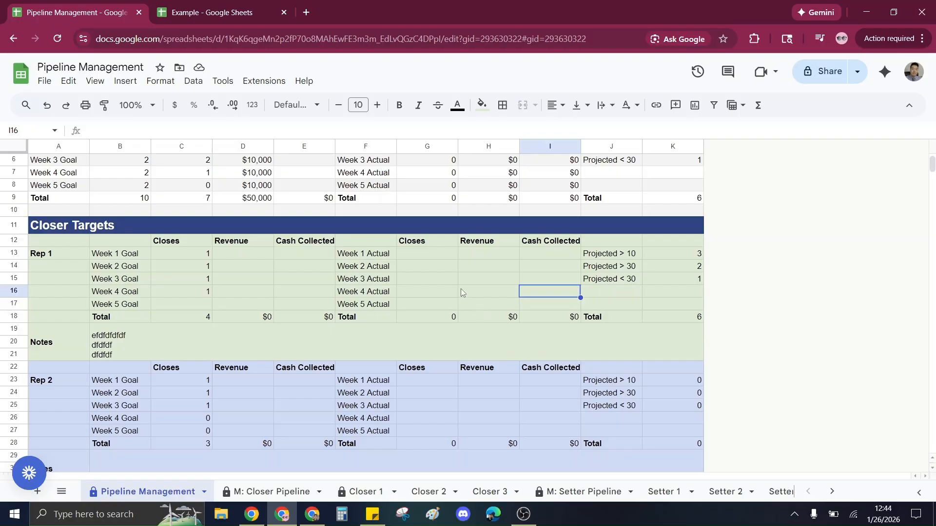
{"action": "left_click", "coordinate": [694, 266]}
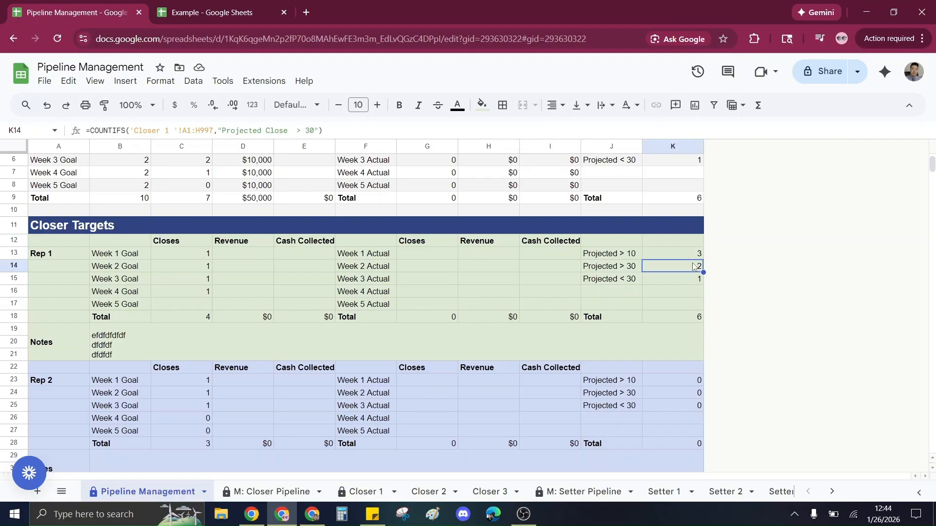
{"action": "left_click", "coordinate": [692, 255]}
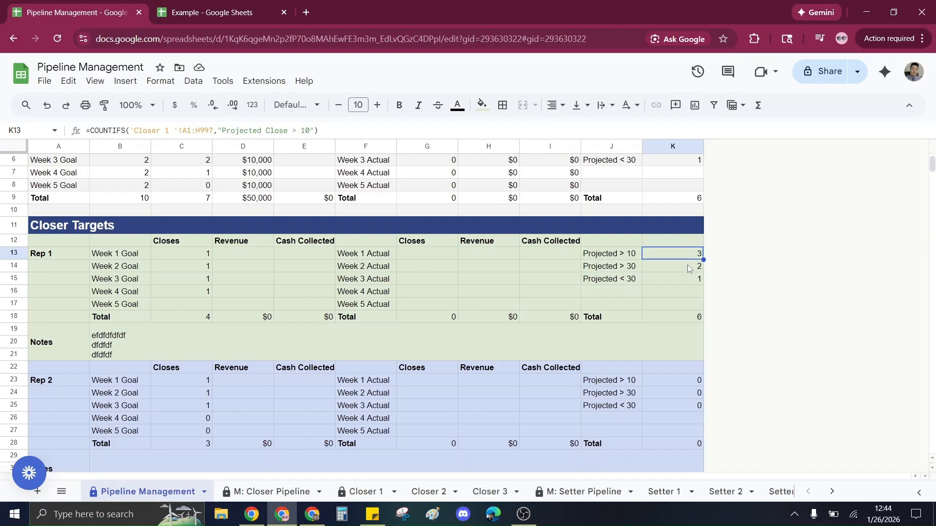
Switch to Closer 1 and review the pipeline entries and their Outcomes.
{"action": "left_click", "coordinate": [359, 492]}
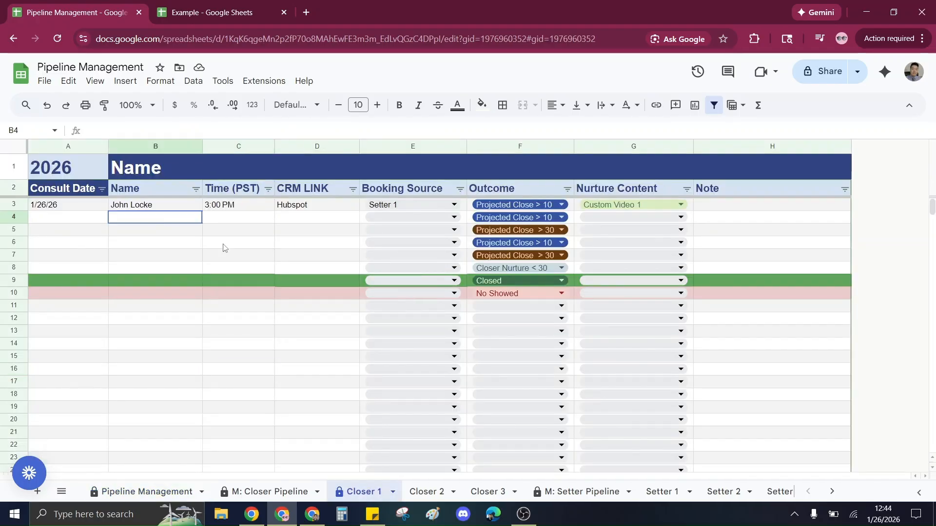
{"action": "left_click", "coordinate": [333, 296], "text": "shift"}
{"action": "left_click", "coordinate": [262, 380]}
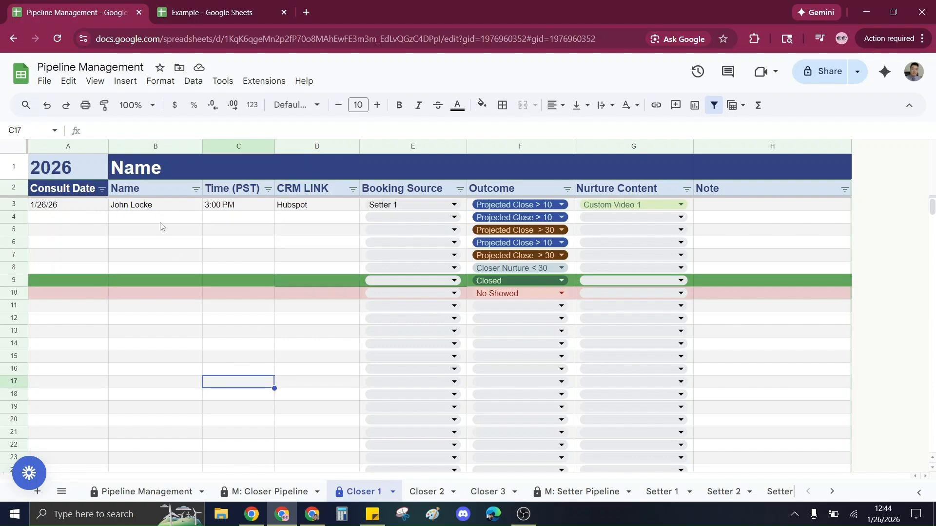
{"action": "left_click", "coordinate": [159, 208]}
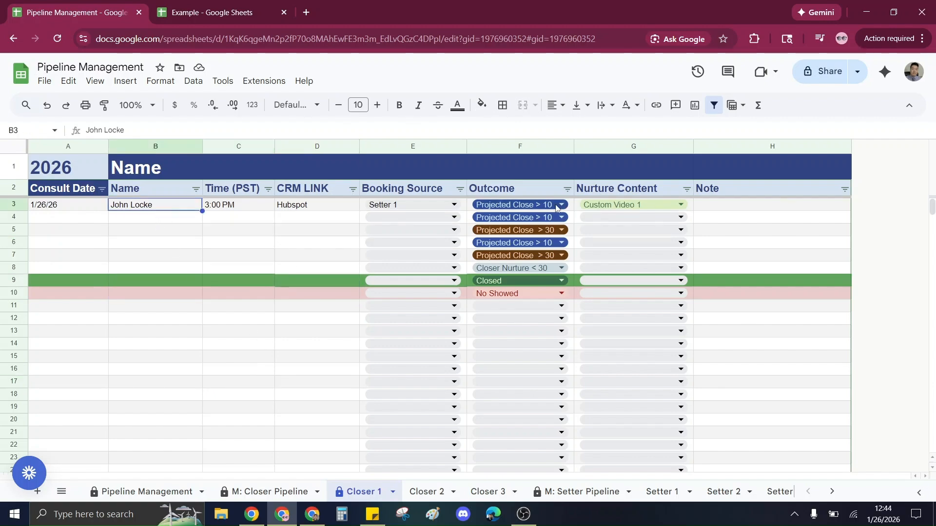
{"action": "left_click_drag", "start_coordinate": [59, 347], "coordinate": [739, 380]}
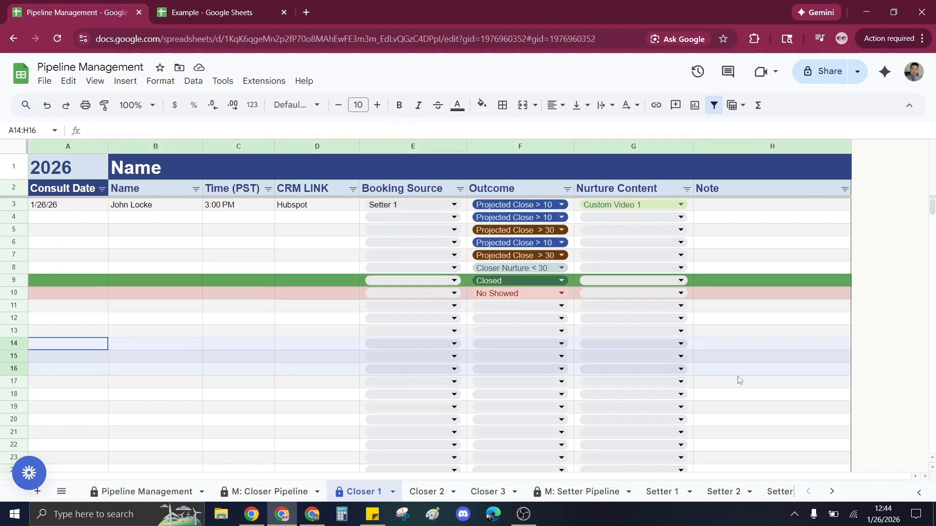
{"action": "left_click", "coordinate": [130, 320]}
{"action": "scroll", "coordinate": [130, 336], "scroll_direction": "down", "scroll_amount": 6}
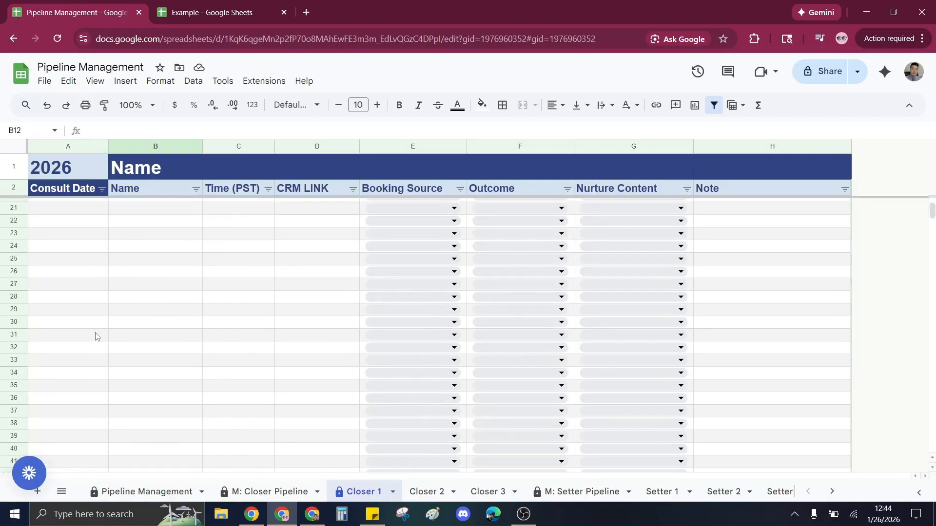
{"action": "left_click_drag", "start_coordinate": [92, 361], "coordinate": [725, 398]}
{"action": "scroll", "coordinate": [262, 361], "scroll_direction": "up", "scroll_amount": 6}
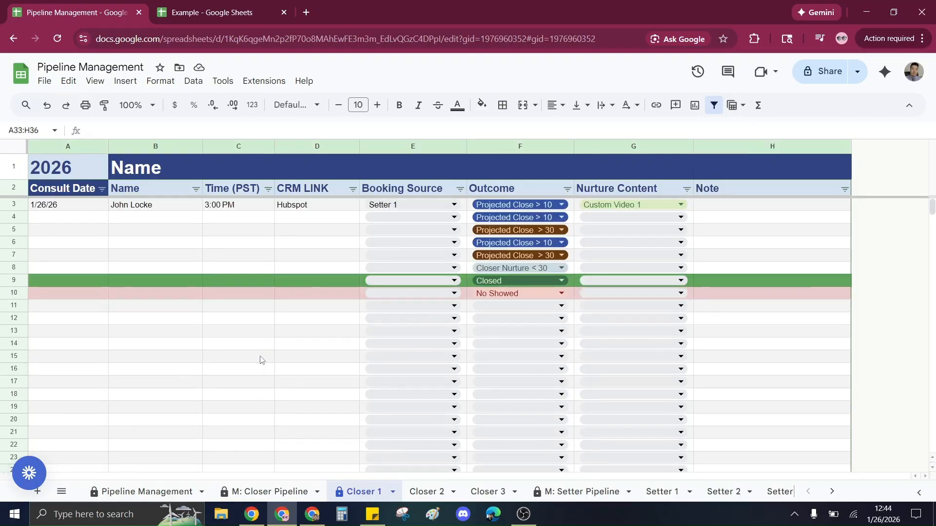
Sort the Closer 1 pipeline by Outcome from A to Z.
{"action": "left_click", "coordinate": [153, 207]}
{"action": "left_click", "coordinate": [224, 332]}
{"action": "left_click", "coordinate": [566, 189]}
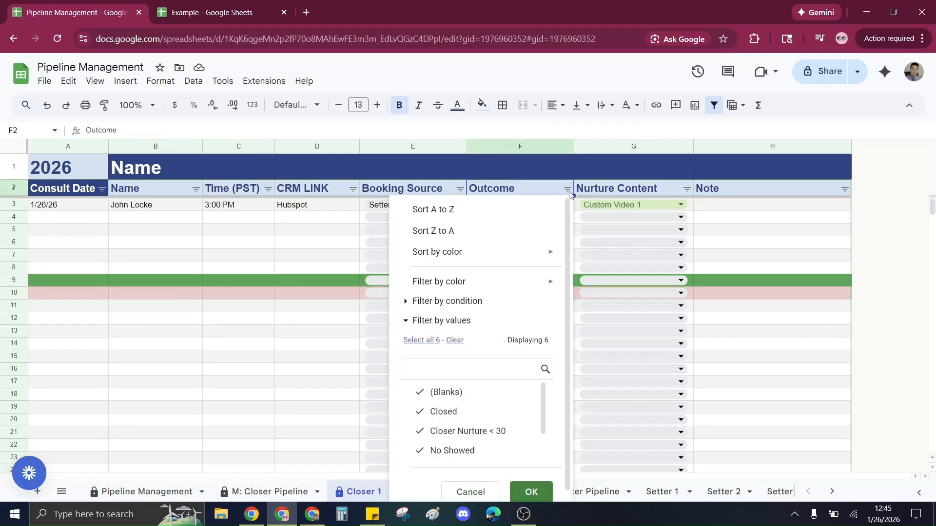
{"action": "left_click", "coordinate": [531, 211]}
Filter Outcome to show only Projected Close > 10 rows, then undo the filter.
{"action": "left_click", "coordinate": [567, 190]}
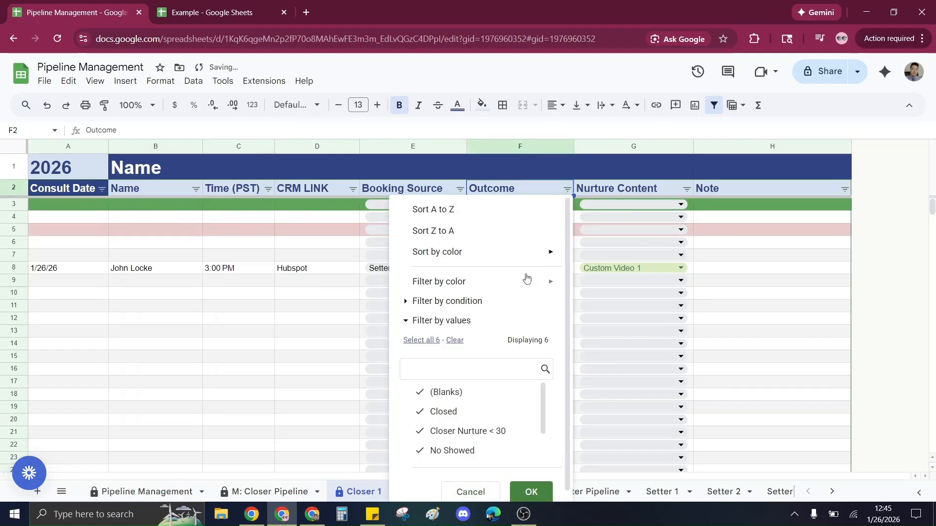
{"action": "scroll", "coordinate": [484, 423], "scroll_direction": "down", "scroll_amount": 1}
{"action": "left_click", "coordinate": [472, 430]}
{"action": "left_click", "coordinate": [479, 413]}
{"action": "scroll", "coordinate": [481, 428], "scroll_direction": "up", "scroll_amount": 1}
{"action": "left_click", "coordinate": [469, 412]}
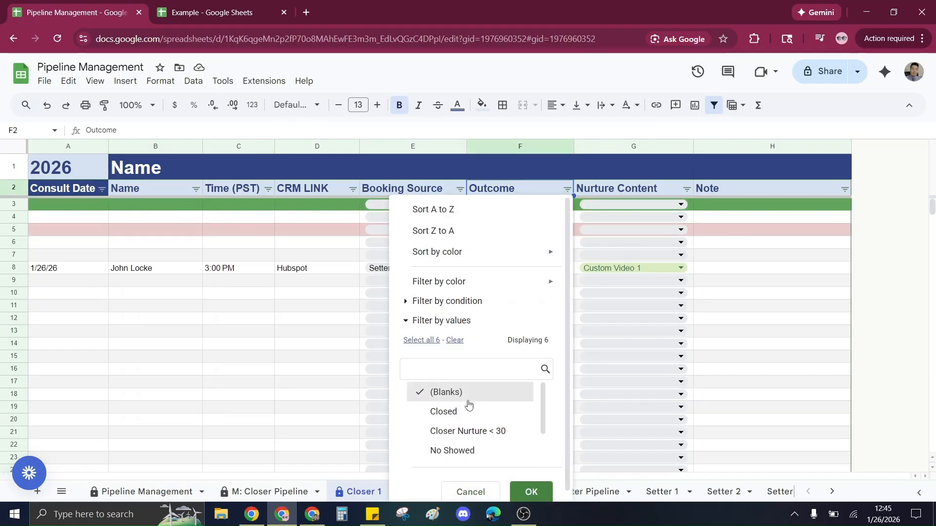
{"action": "scroll", "coordinate": [475, 420], "scroll_direction": "down", "scroll_amount": 1}
{"action": "left_click", "coordinate": [475, 431]}
{"action": "left_click", "coordinate": [531, 492]}
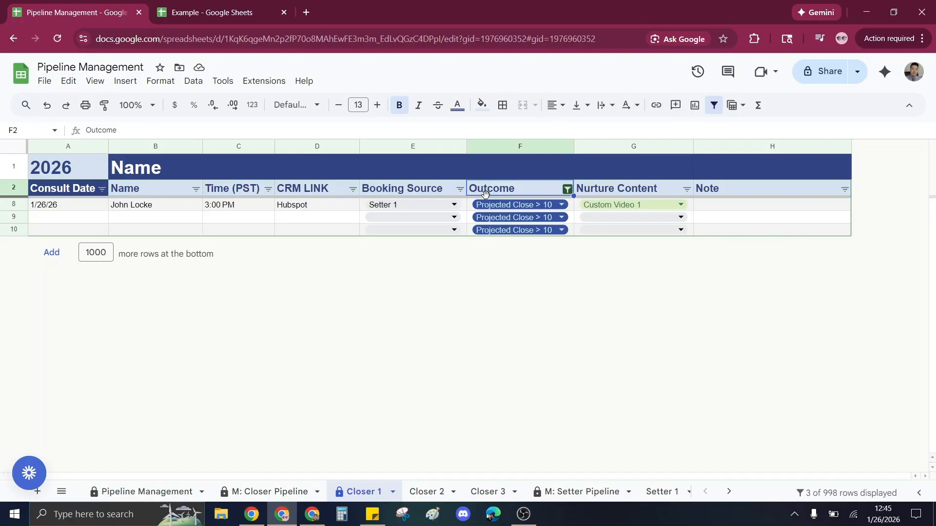
{"action": "key", "text": "ctrl+z"}
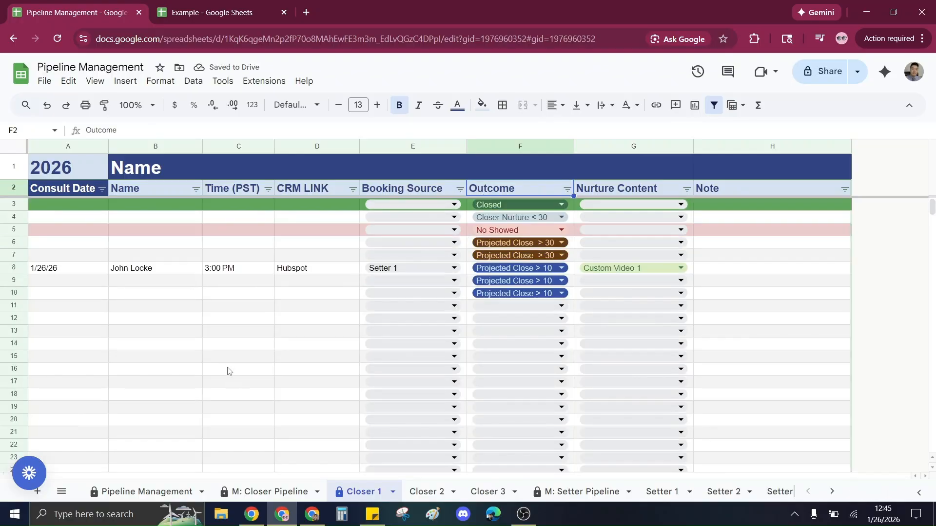
Return to Pipeline Management and examine the Actual columns of the Rep 1 to Rep 3 sections.
{"action": "left_click", "coordinate": [228, 370]}
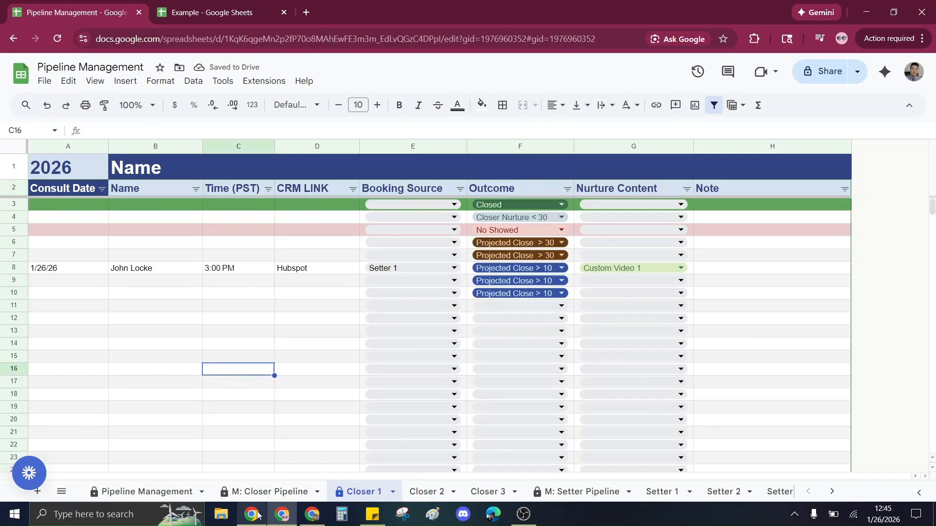
{"action": "left_click", "coordinate": [144, 491]}
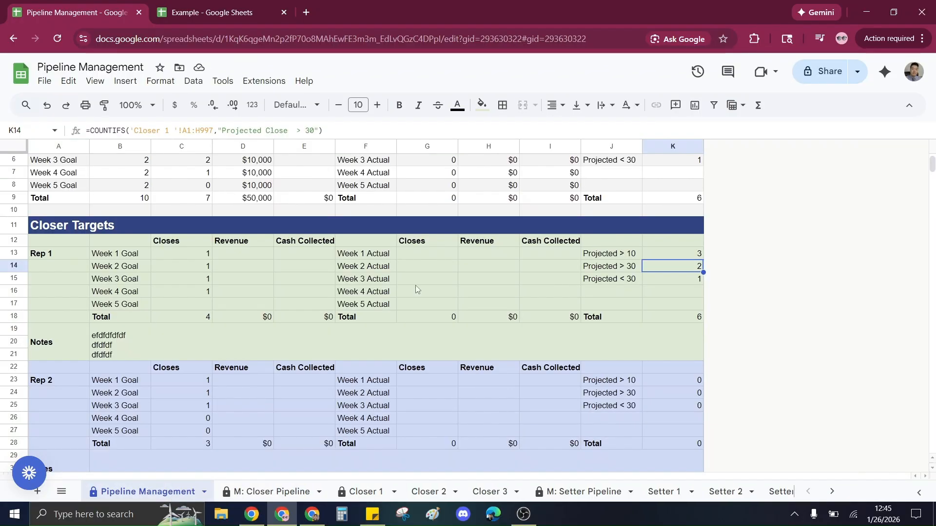
{"action": "scroll", "coordinate": [586, 333], "scroll_direction": "down", "scroll_amount": 1}
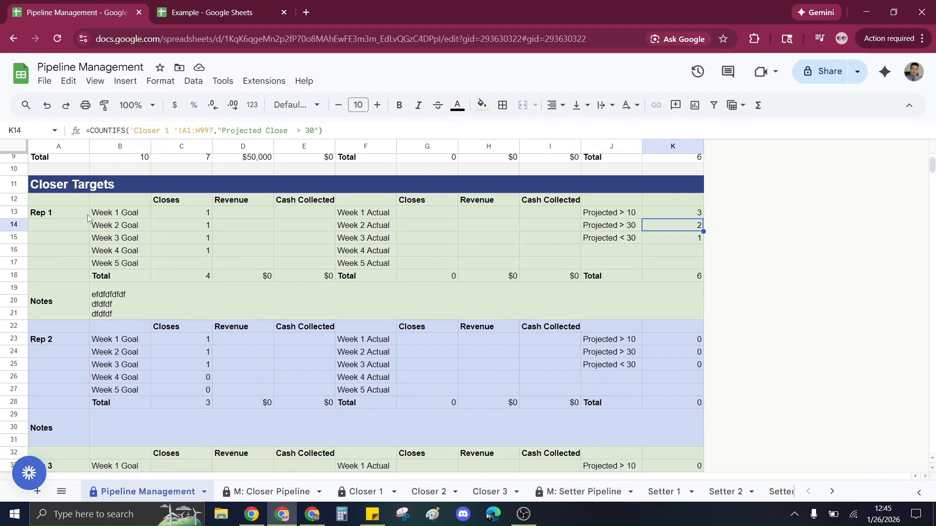
{"action": "left_click_drag", "start_coordinate": [81, 214], "coordinate": [478, 416]}
{"action": "scroll", "coordinate": [475, 407], "scroll_direction": "down", "scroll_amount": 4}
{"action": "left_click", "coordinate": [471, 398]}
{"action": "left_click", "coordinate": [430, 285]}
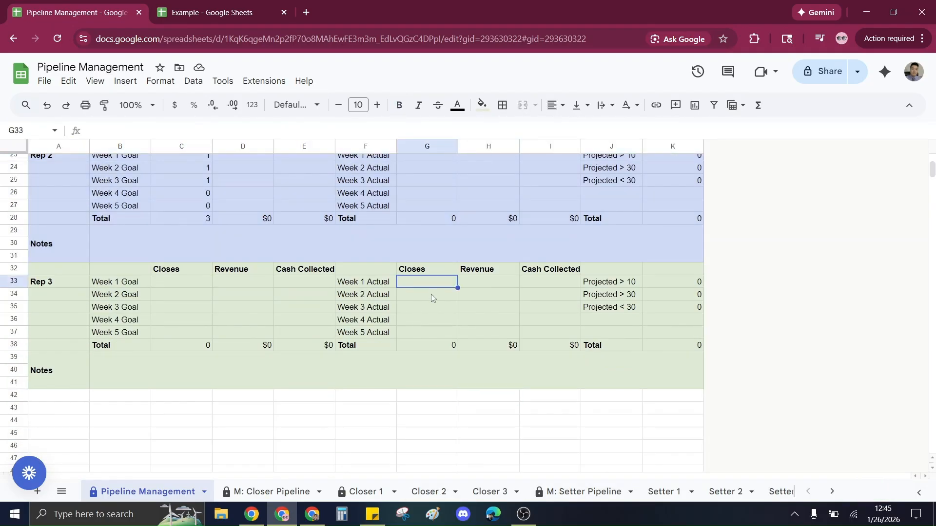
{"action": "scroll", "coordinate": [431, 294], "scroll_direction": "up", "scroll_amount": 2}
{"action": "left_click", "coordinate": [420, 258]}
{"action": "left_click", "coordinate": [425, 273]}
{"action": "left_click", "coordinate": [424, 282]}
{"action": "left_click", "coordinate": [419, 258]}
{"action": "scroll", "coordinate": [419, 259], "scroll_direction": "up", "scroll_amount": 1}
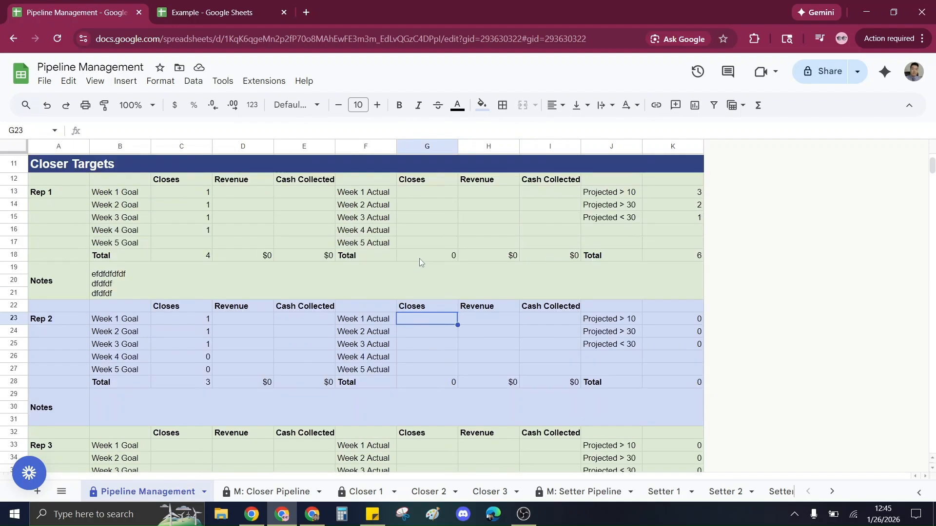
Enter Rep 1 Week 1 Actual closes 1, revenue 5000 and cash collected 25000.
{"action": "left_click", "coordinate": [427, 194]}
{"action": "type", "text": "1"}
{"action": "key", "text": "Tab"}
{"action": "type", "text": "5,0"}
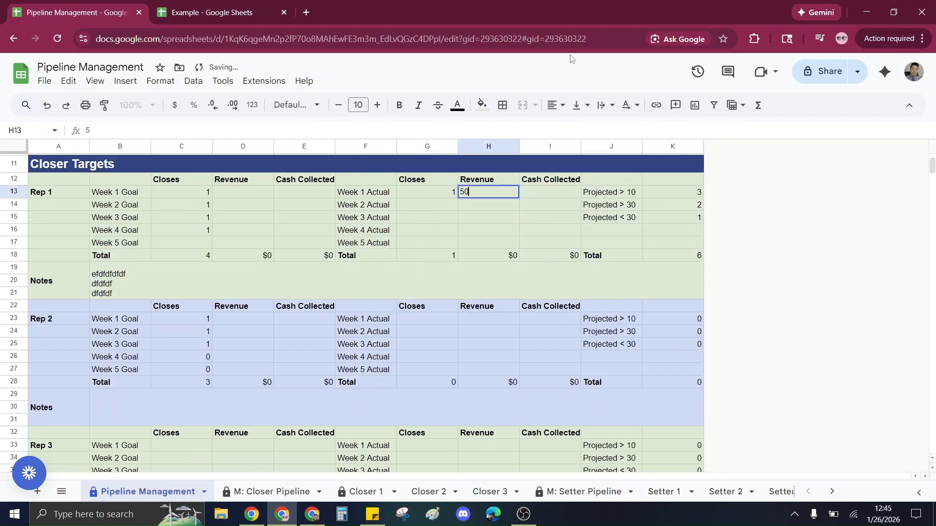
{"action": "type", "text": "00"}
{"action": "key", "text": "Tab"}
{"action": "type", "text": "25000"}
{"action": "key", "text": "Return"}
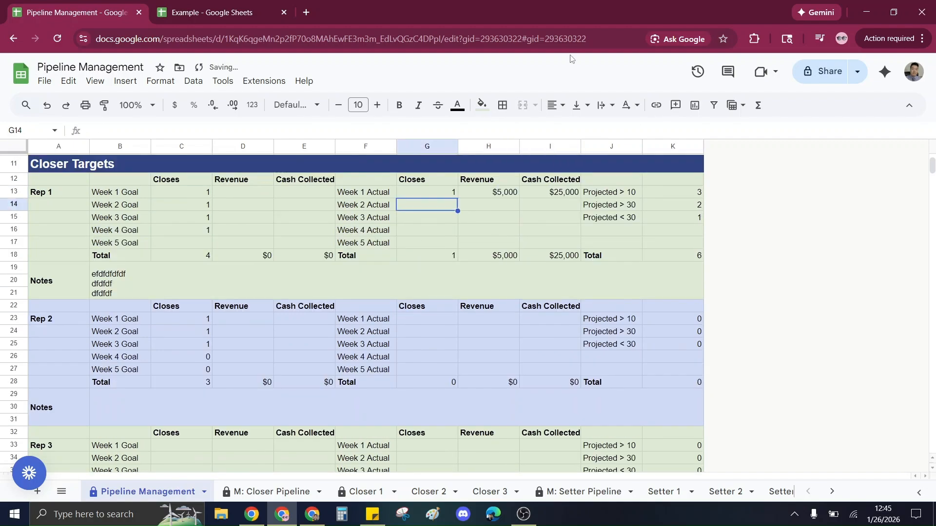
Change Rep 1 Week 1 Actual cash collected to 2500.
{"action": "key", "text": "Up"}
{"action": "key", "text": "Right"}
{"action": "key", "text": "Right"}
{"action": "type", "text": "2500"}
{"action": "key", "text": "Return"}
{"action": "scroll", "coordinate": [581, 277], "scroll_direction": "up", "scroll_amount": 1}
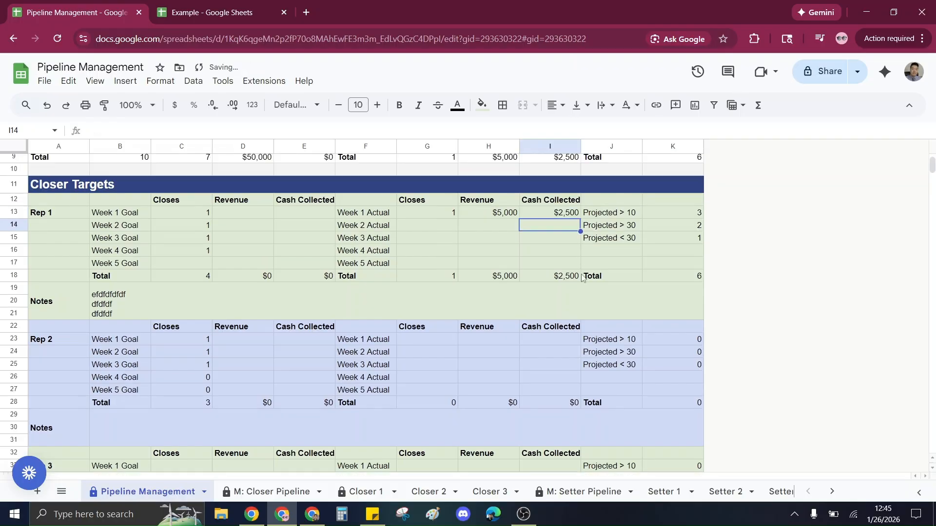
Check the Company Targets Week 1 Actual and Total rows.
{"action": "scroll", "coordinate": [584, 278], "scroll_direction": "up", "scroll_amount": 3}
{"action": "left_click_drag", "start_coordinate": [503, 281], "coordinate": [542, 282]}
{"action": "left_click", "coordinate": [542, 283]}
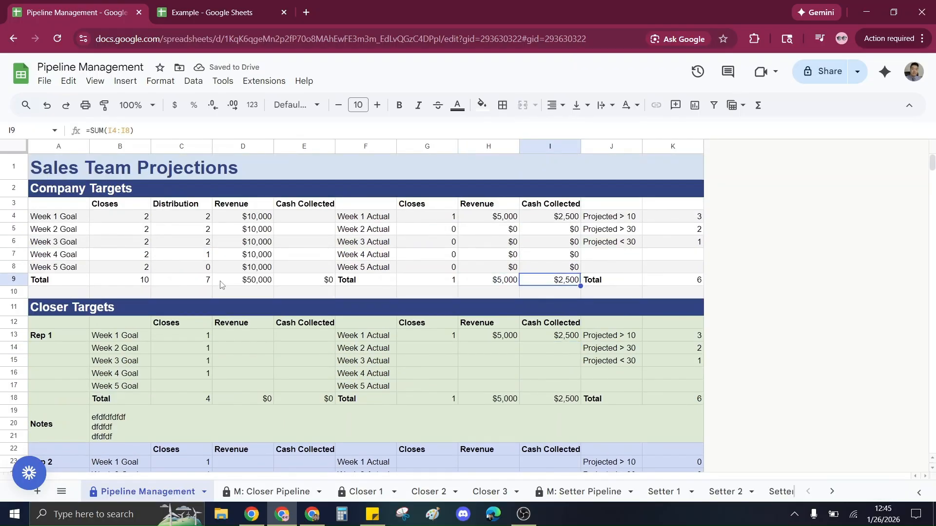
{"action": "left_click_drag", "start_coordinate": [124, 282], "coordinate": [534, 285]}
{"action": "left_click", "coordinate": [120, 222]}
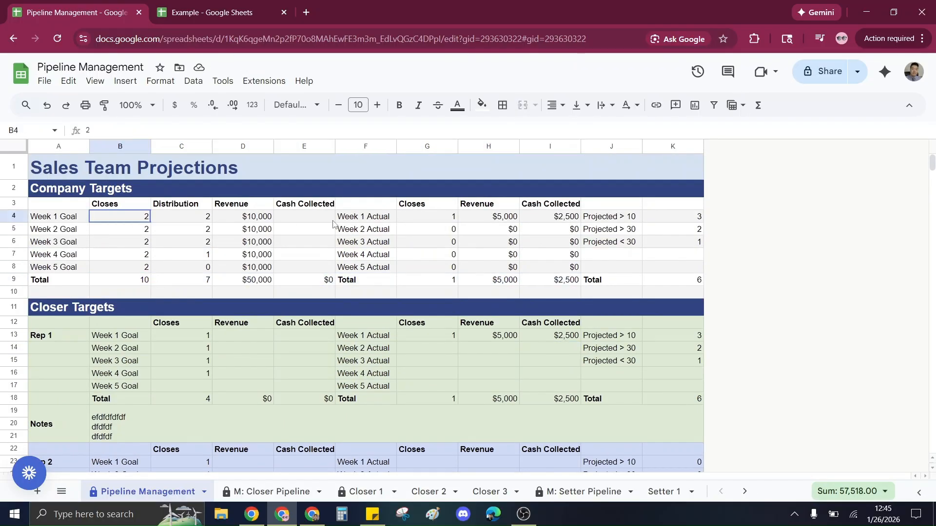
Review the Company Targets and the Rep 1 to Rep 3 Closer Targets sections of Pipeline Management.
{"action": "left_click_drag", "start_coordinate": [333, 222], "coordinate": [538, 224]}
{"action": "left_click", "coordinate": [516, 256]}
{"action": "scroll", "coordinate": [516, 258], "scroll_direction": "down", "scroll_amount": 4}
{"action": "left_click", "coordinate": [664, 495]}
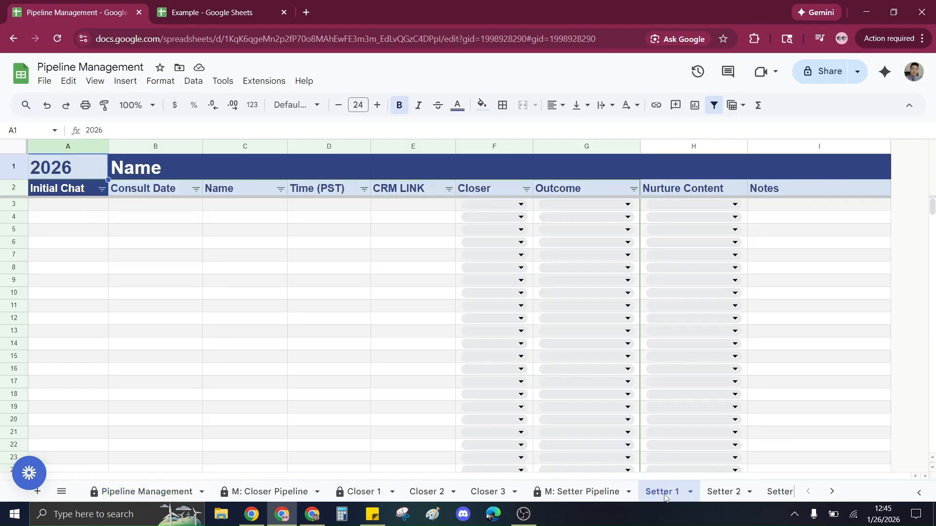
{"action": "left_click", "coordinate": [265, 492]}
{"action": "left_click", "coordinate": [146, 492]}
{"action": "scroll", "coordinate": [147, 331], "scroll_direction": "down", "scroll_amount": 5}
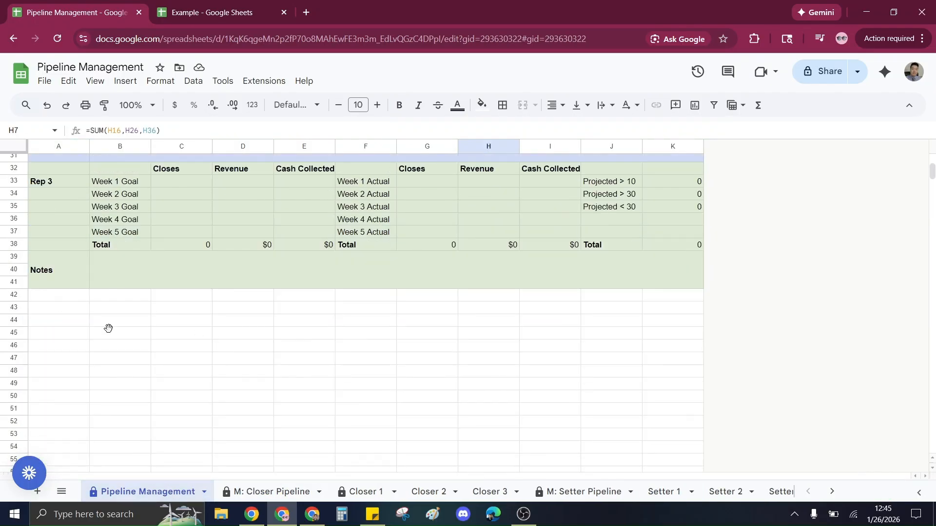
{"action": "left_click_drag", "start_coordinate": [64, 295], "coordinate": [658, 459]}
{"action": "scroll", "coordinate": [560, 384], "scroll_direction": "down", "scroll_amount": 3}
{"action": "scroll", "coordinate": [441, 380], "scroll_direction": "up", "scroll_amount": 10}
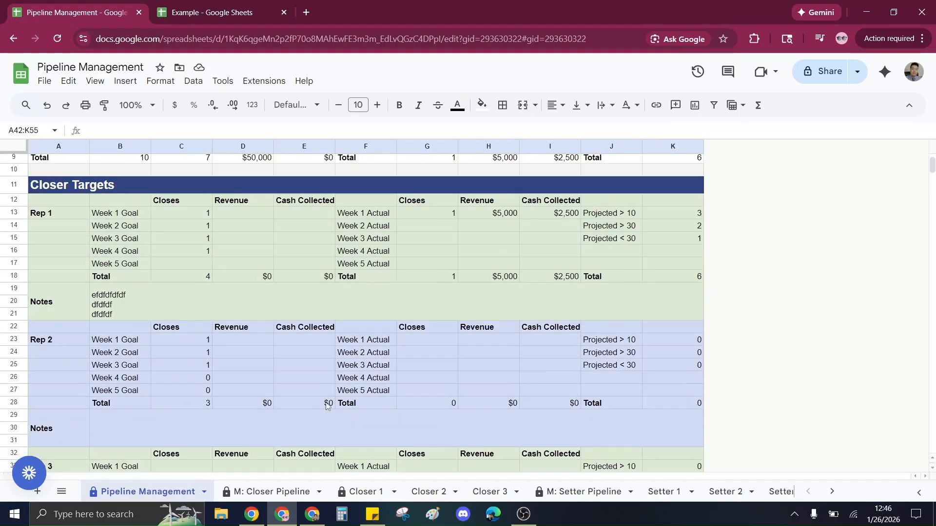
{"action": "scroll", "coordinate": [630, 305], "scroll_direction": "down", "scroll_amount": 9}
{"action": "left_click", "coordinate": [441, 390]}
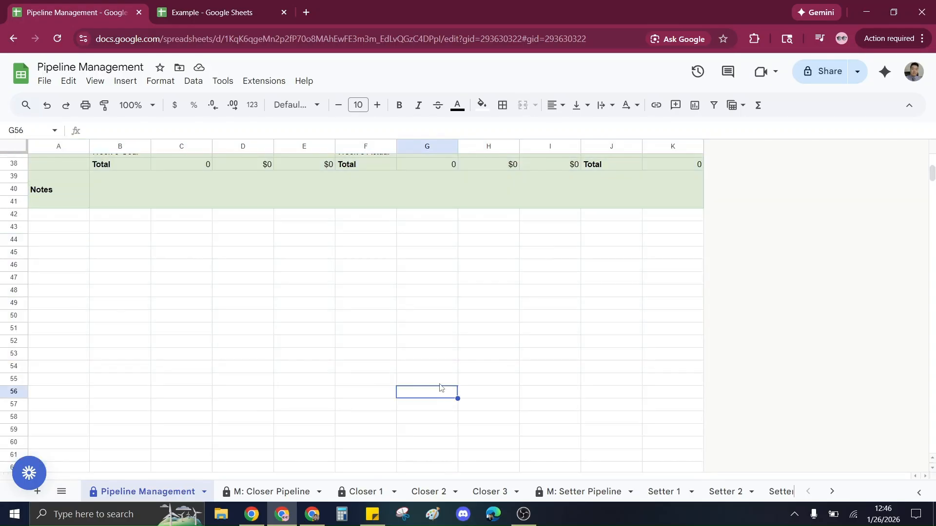
Browse the Setter 1 and Closer 1 sheets to compare their pipeline columns.
{"action": "left_click", "coordinate": [663, 492]}
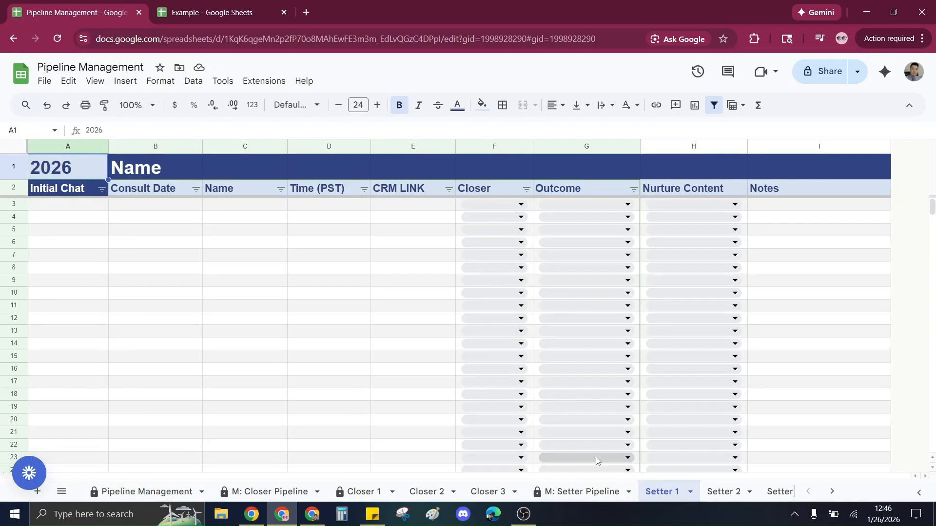
{"action": "left_click", "coordinate": [40, 211]}
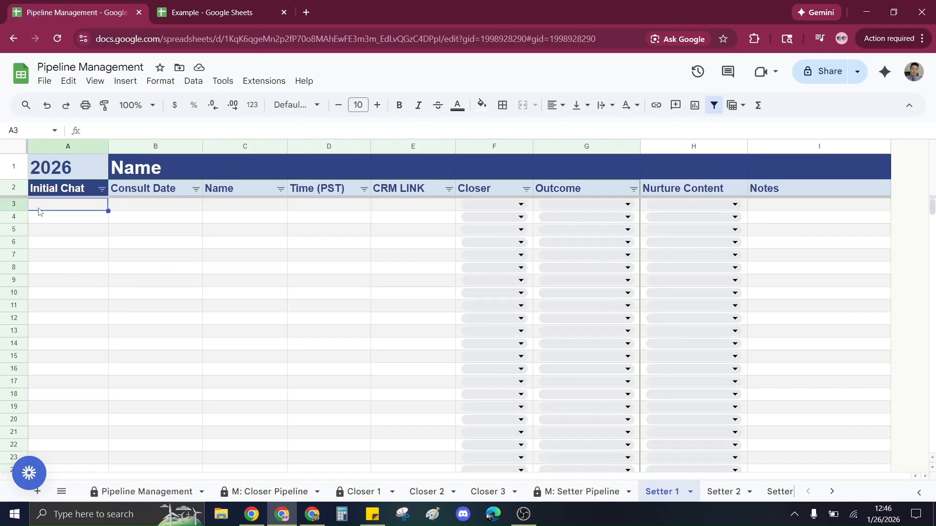
{"action": "left_click", "coordinate": [361, 492]}
{"action": "left_click", "coordinate": [124, 270]}
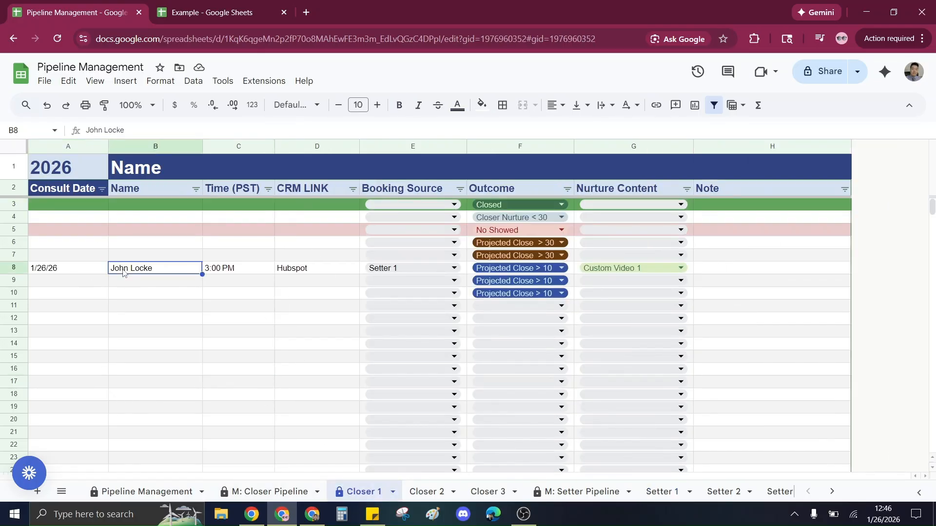
In M: Setter Pipeline row 3, enter Initial Chat 1/25, Consult Date 1/26 and the lead's name.
{"action": "left_click", "coordinate": [604, 492]}
{"action": "left_click", "coordinate": [71, 208]}
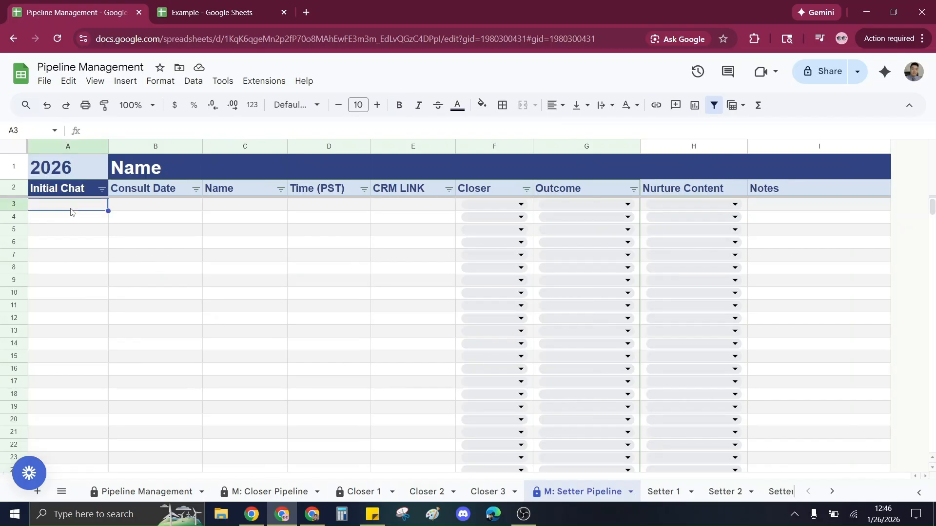
{"action": "type", "text": "1/25"}
{"action": "key", "text": "Tab"}
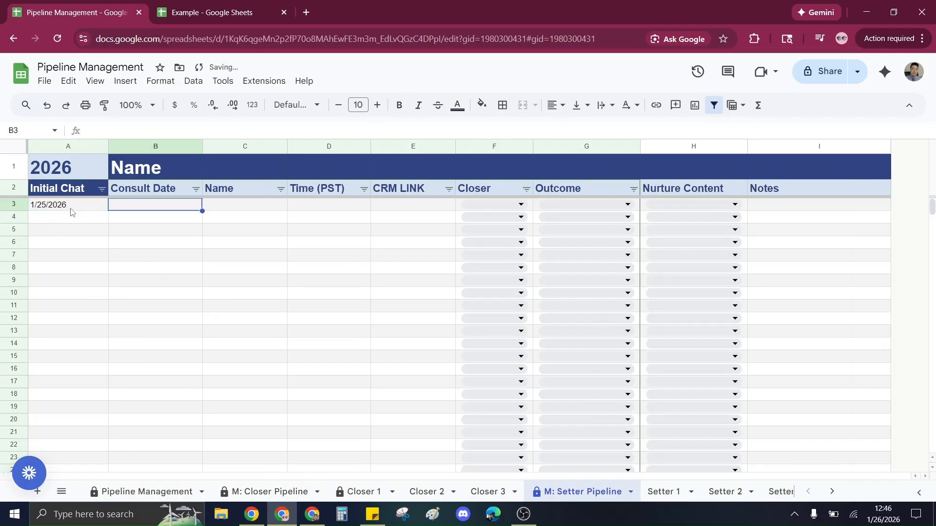
{"action": "type", "text": "1/26"}
{"action": "key", "text": "Tab"}
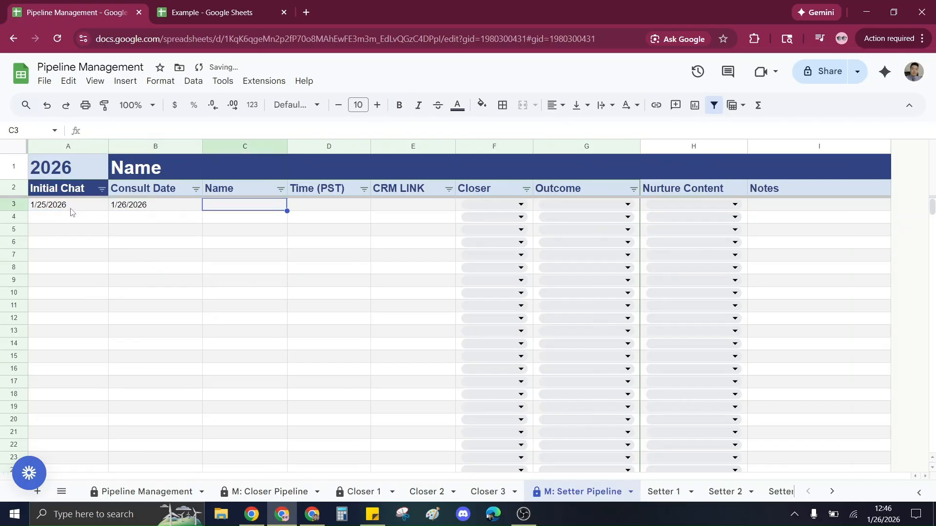
{"action": "type", "text": "John Locke"}
{"action": "key", "text": "Tab"}
Set the row's Time to 3:00 PM, CRM link to hubspot and Closer to Rep 1.
{"action": "type", "text": "3:00 PM"}
{"action": "key", "text": "Tab"}
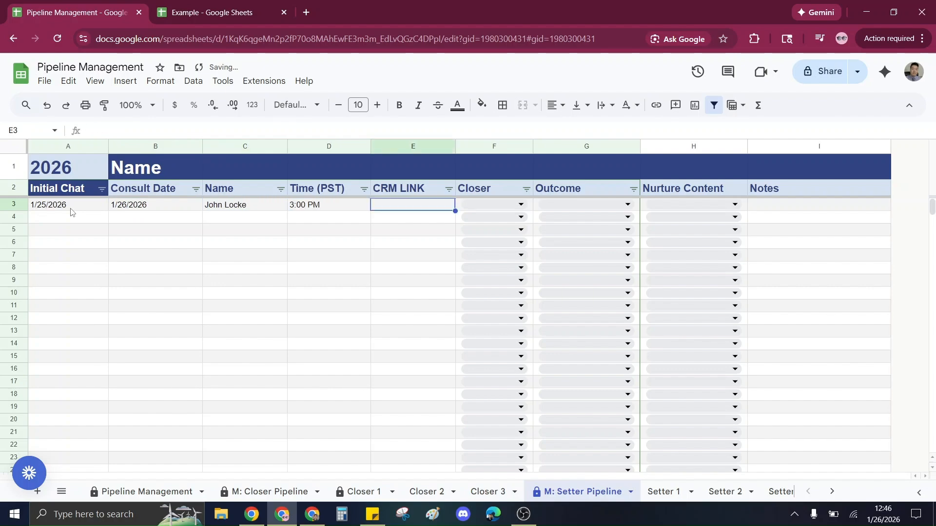
{"action": "type", "text": "hubspot"}
{"action": "key", "text": "Tab"}
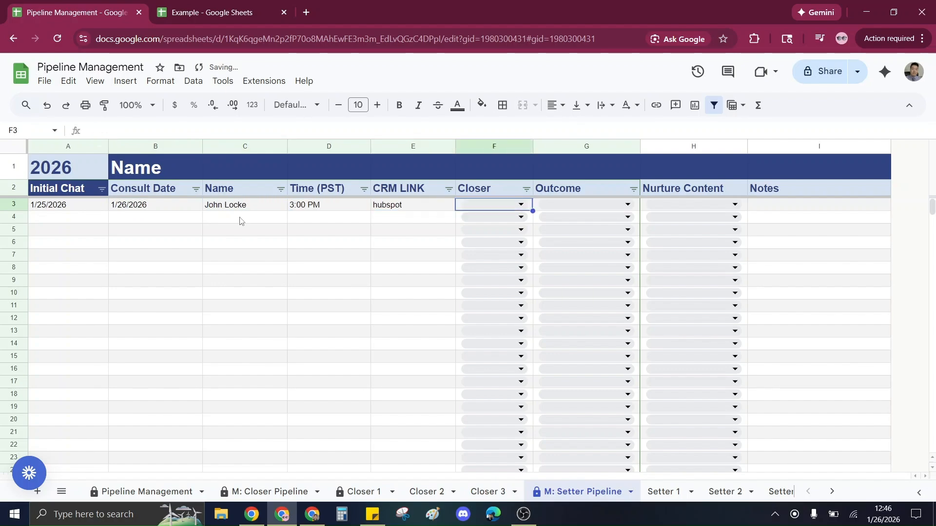
{"action": "left_click", "coordinate": [520, 205]}
{"action": "left_click", "coordinate": [534, 223]}
Open the row's Outcome options without choosing one and examine the entered Setter Pipeline row.
{"action": "left_click", "coordinate": [624, 208]}
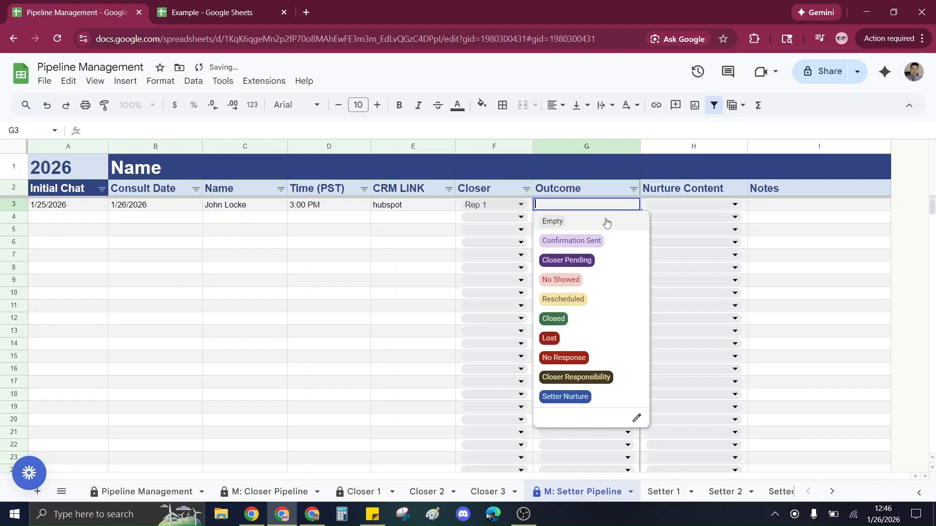
{"action": "left_click", "coordinate": [207, 241]}
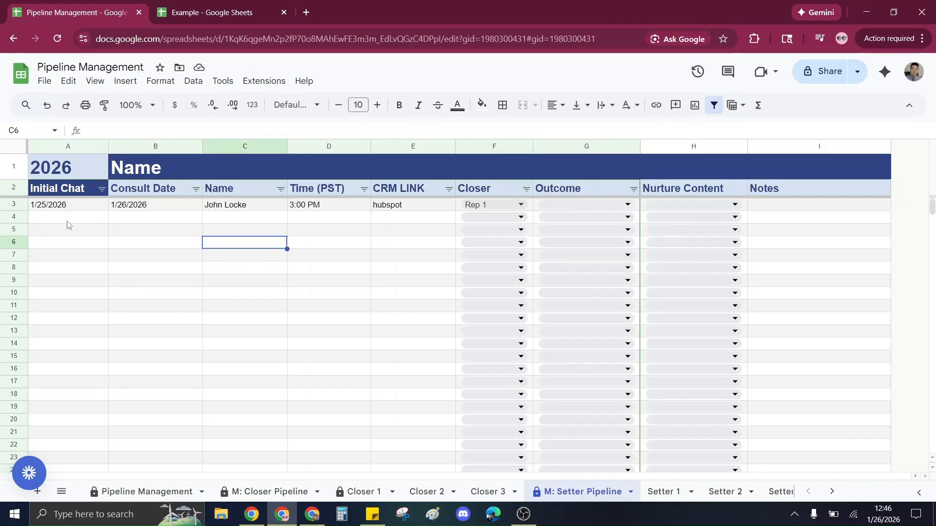
{"action": "left_click", "coordinate": [68, 207]}
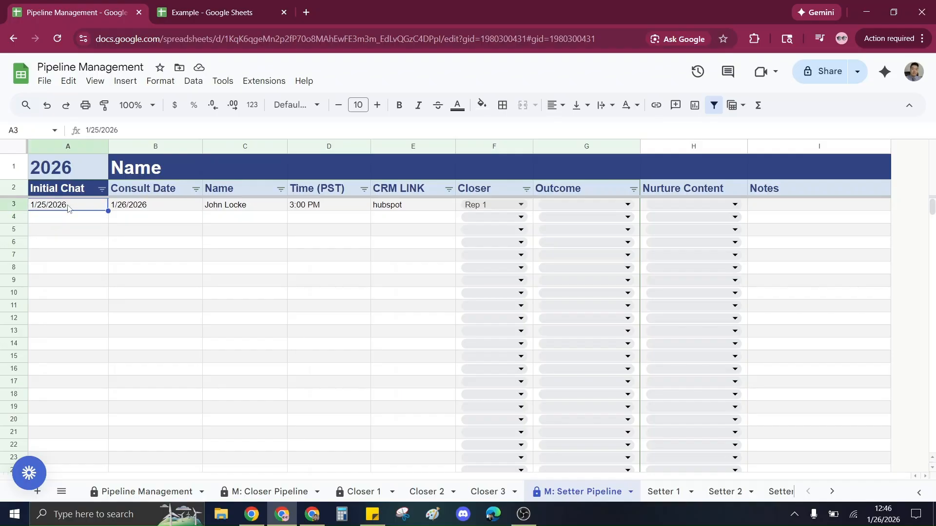
{"action": "left_click_drag", "start_coordinate": [68, 207], "coordinate": [67, 250]}
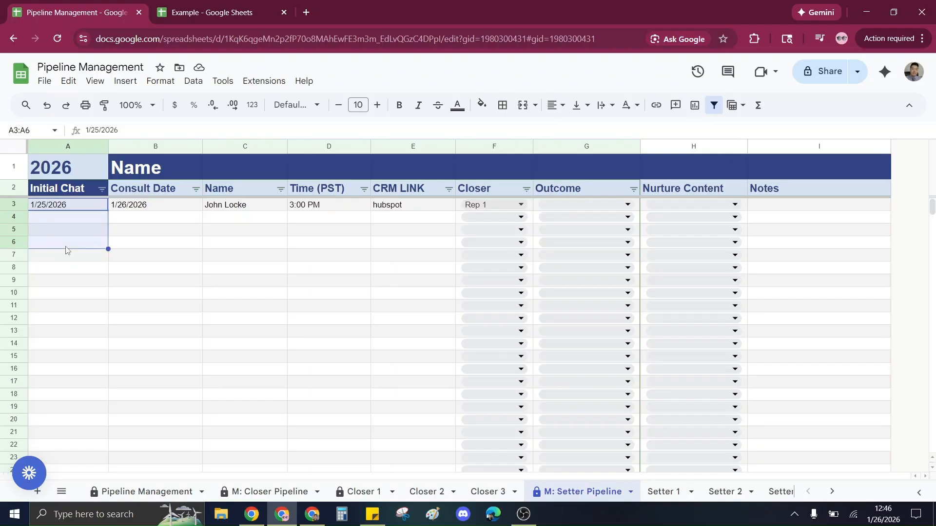
{"action": "left_click_drag", "start_coordinate": [229, 207], "coordinate": [229, 245]}
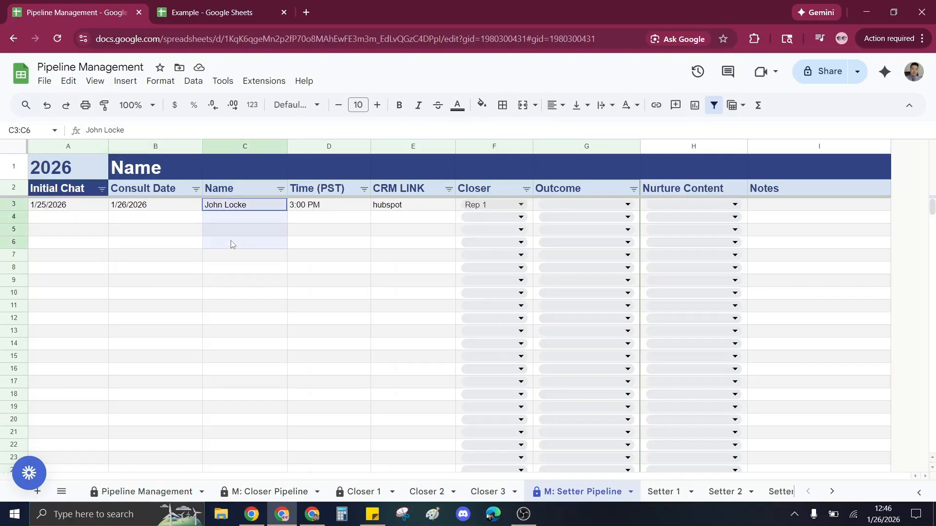
{"action": "left_click", "coordinate": [154, 243]}
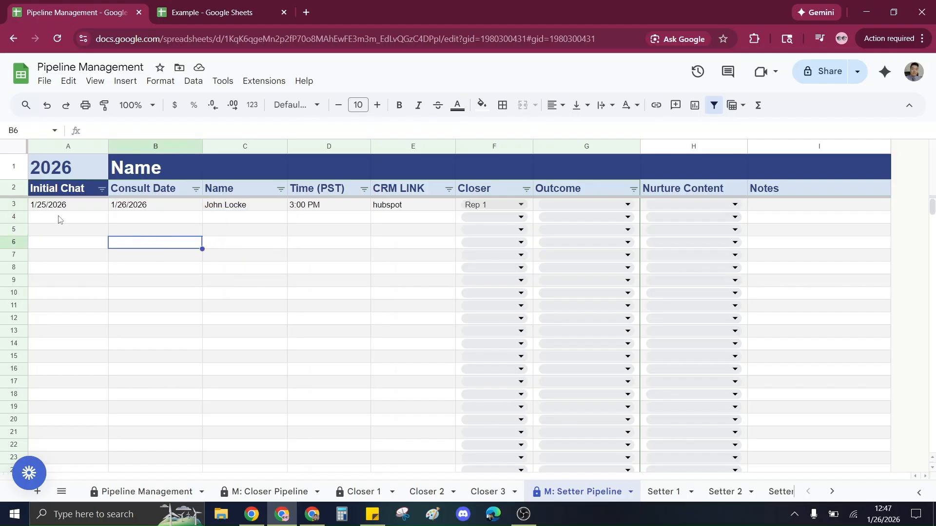
Switch to the Example sheet and examine the Rep #1 - 2020 January daily columns and totals.
{"action": "left_click", "coordinate": [193, 4]}
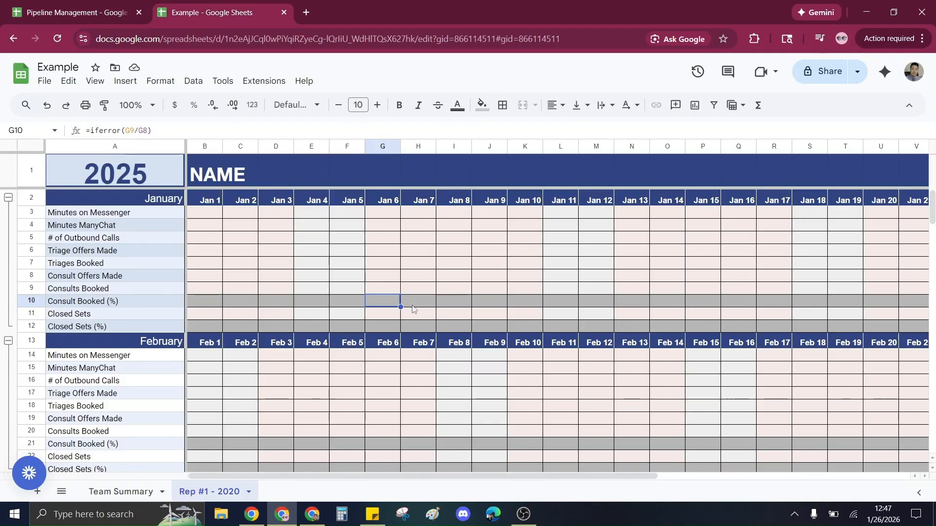
{"action": "left_click_drag", "start_coordinate": [280, 476], "coordinate": [607, 498]}
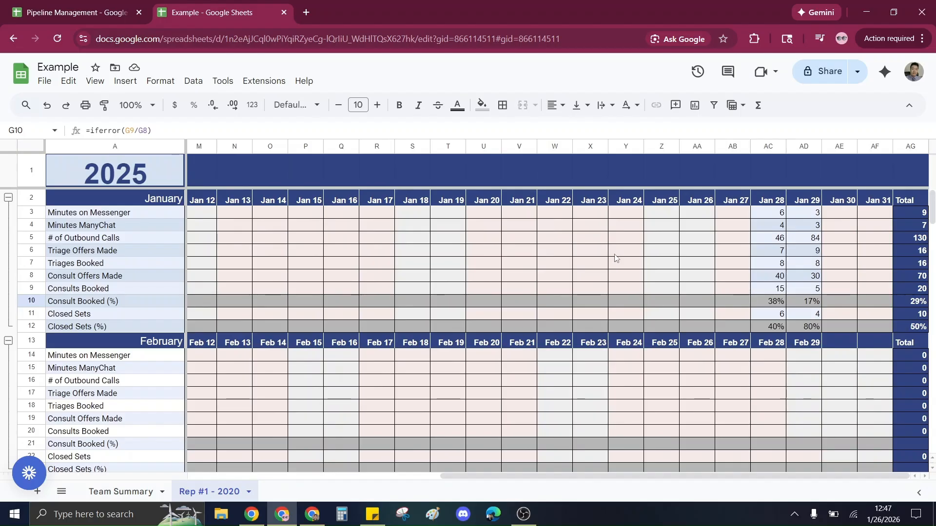
{"action": "left_click", "coordinate": [59, 3]}
Review the Setter Pipeline entries and compare them with the Closer 1 and Setter 1 sheets.
{"action": "left_click", "coordinate": [164, 268]}
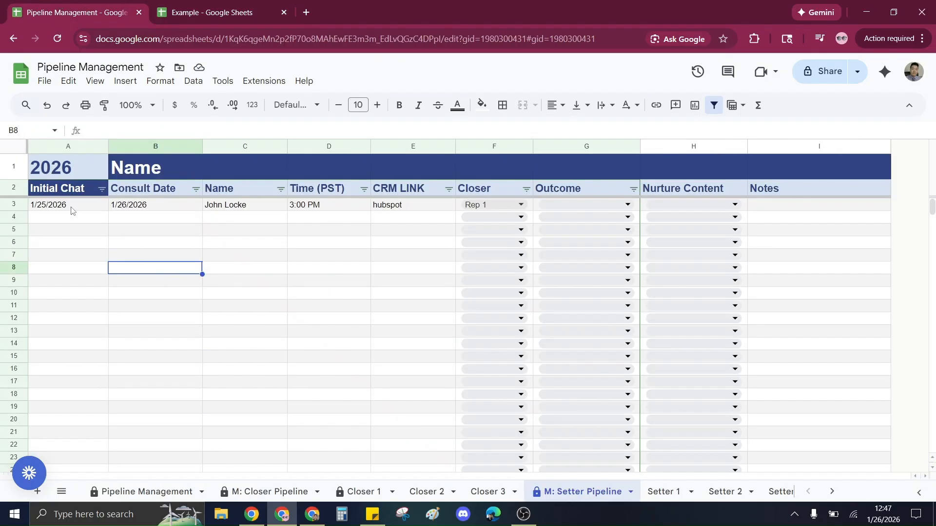
{"action": "left_click_drag", "start_coordinate": [70, 209], "coordinate": [72, 246]}
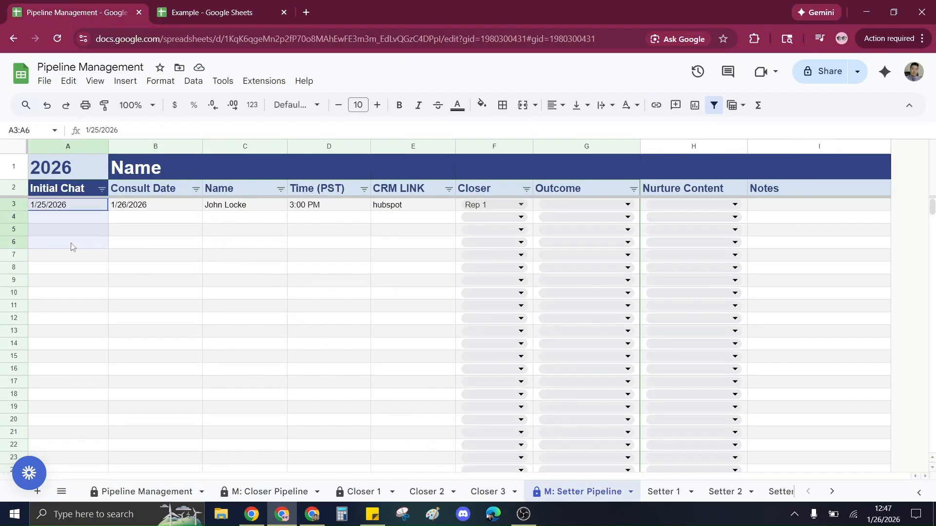
{"action": "left_click", "coordinate": [146, 243]}
{"action": "left_click_drag", "start_coordinate": [154, 205], "coordinate": [151, 271]}
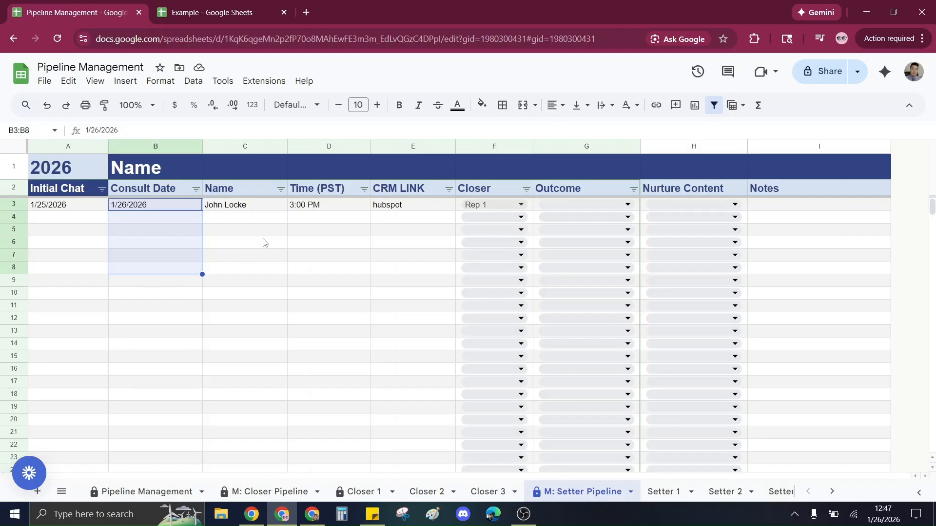
{"action": "left_click", "coordinate": [246, 208]}
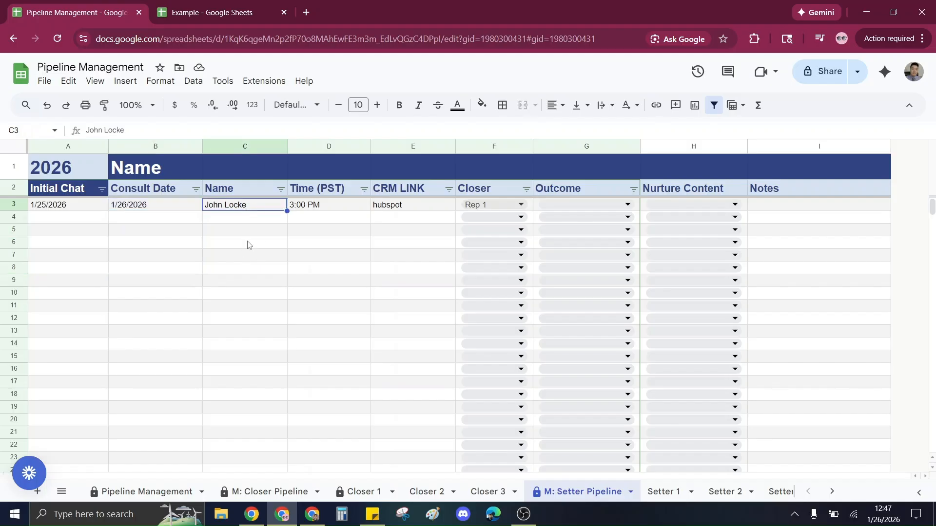
{"action": "left_click", "coordinate": [248, 242]}
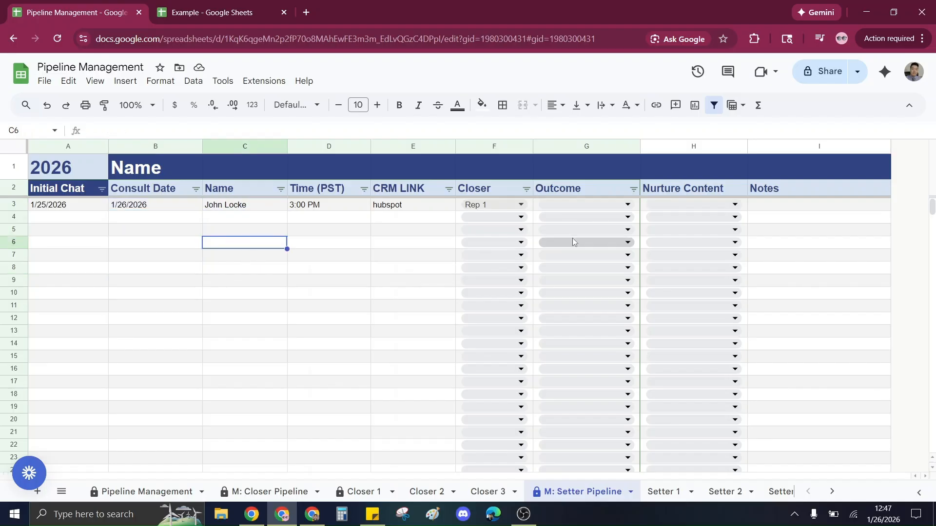
{"action": "left_click", "coordinate": [609, 217]}
{"action": "left_click", "coordinate": [363, 370]}
{"action": "left_click", "coordinate": [383, 496]}
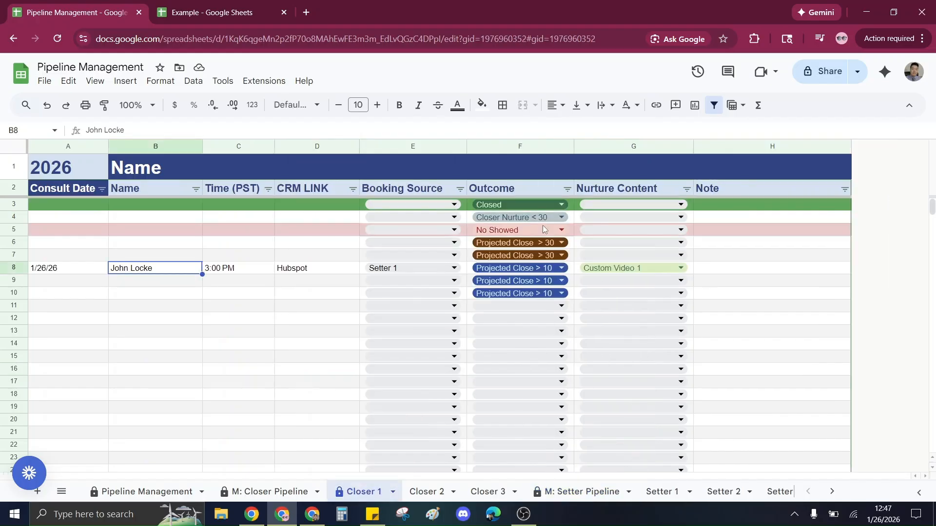
{"action": "left_click", "coordinate": [609, 493]}
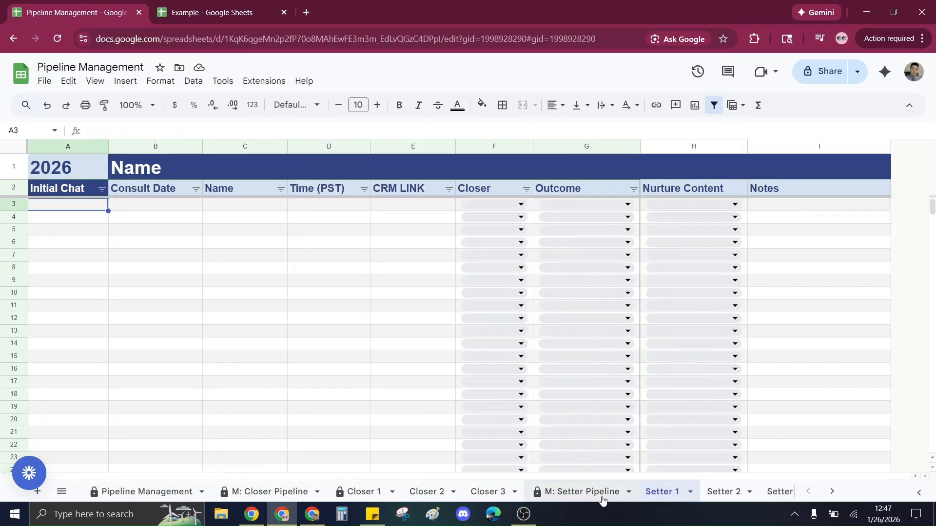
{"action": "left_click", "coordinate": [324, 284]}
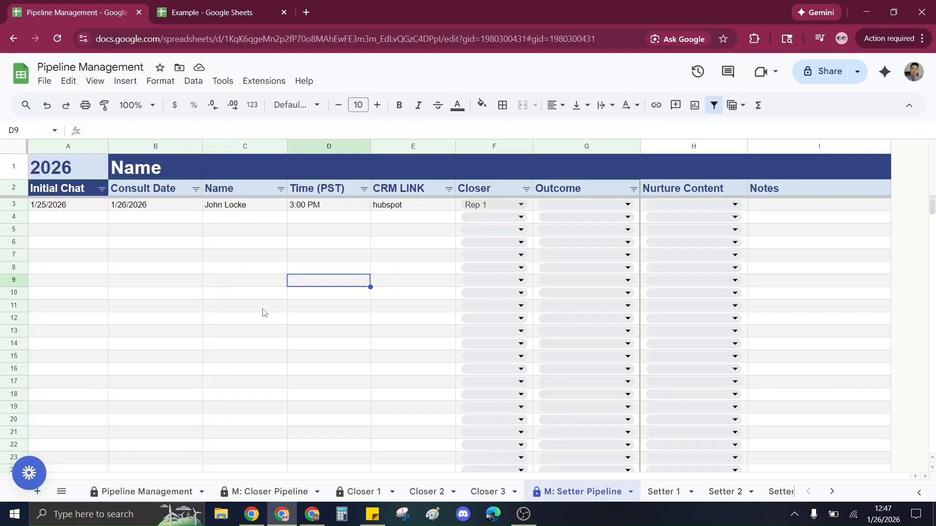
Open the sticky note and review the Example tracker's January metrics alongside it.
{"action": "left_click", "coordinate": [372, 514]}
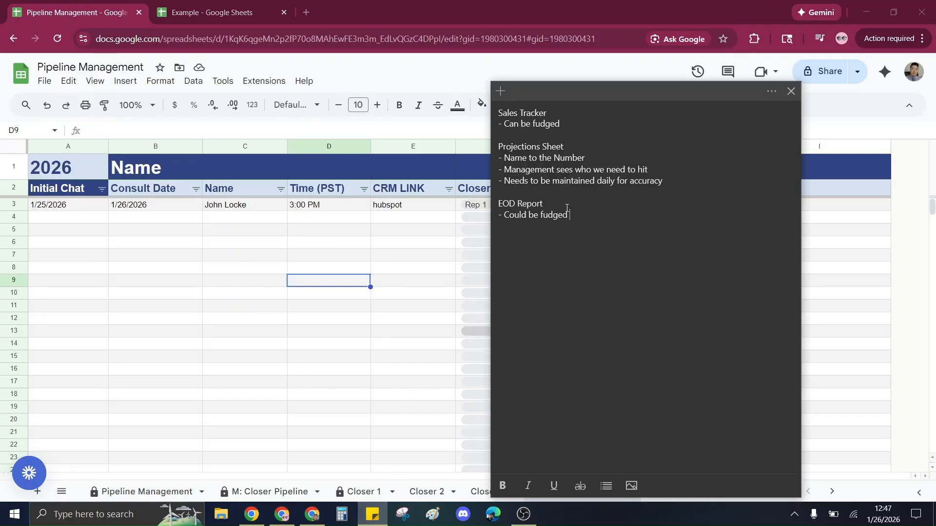
{"action": "left_click_drag", "start_coordinate": [581, 119], "coordinate": [497, 112]}
{"action": "left_click", "coordinate": [246, 19]}
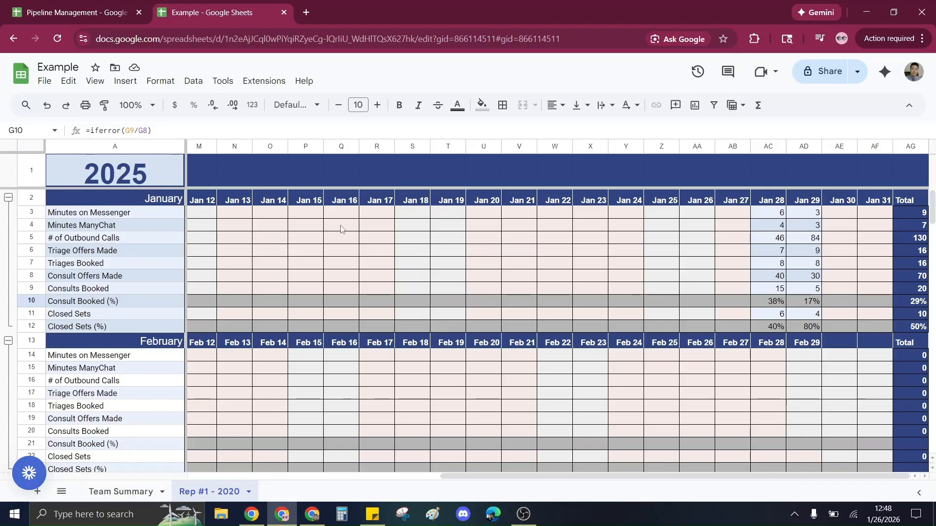
{"action": "left_click_drag", "start_coordinate": [341, 229], "coordinate": [454, 280]}
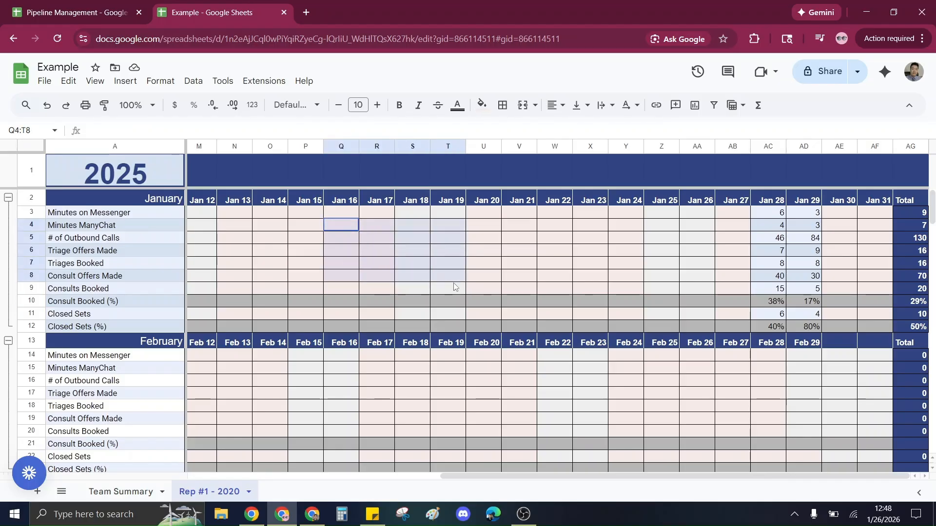
{"action": "left_click", "coordinate": [530, 264]}
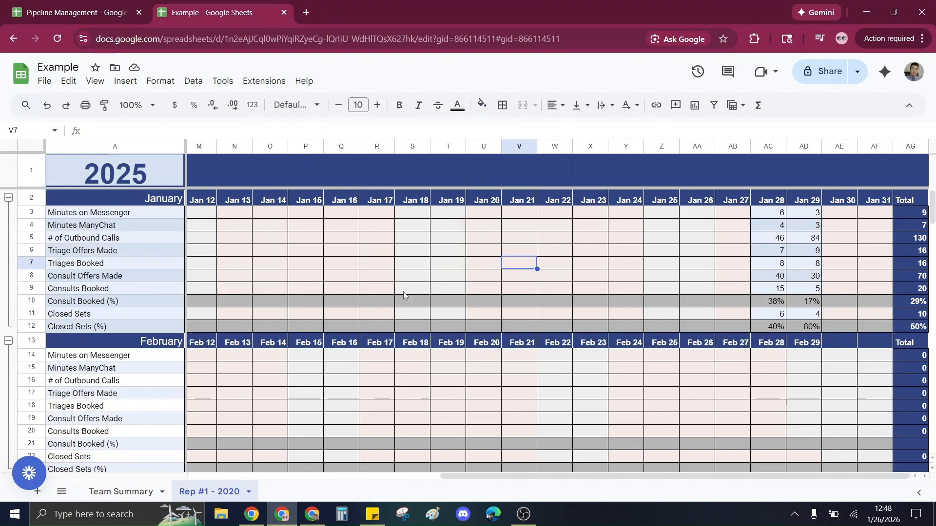
{"action": "key", "text": "ctrl+Tab"}
Reopen the sticky note and select its Sales Tracker, Projections Sheet and EOD Report notes.
{"action": "left_click", "coordinate": [372, 514]}
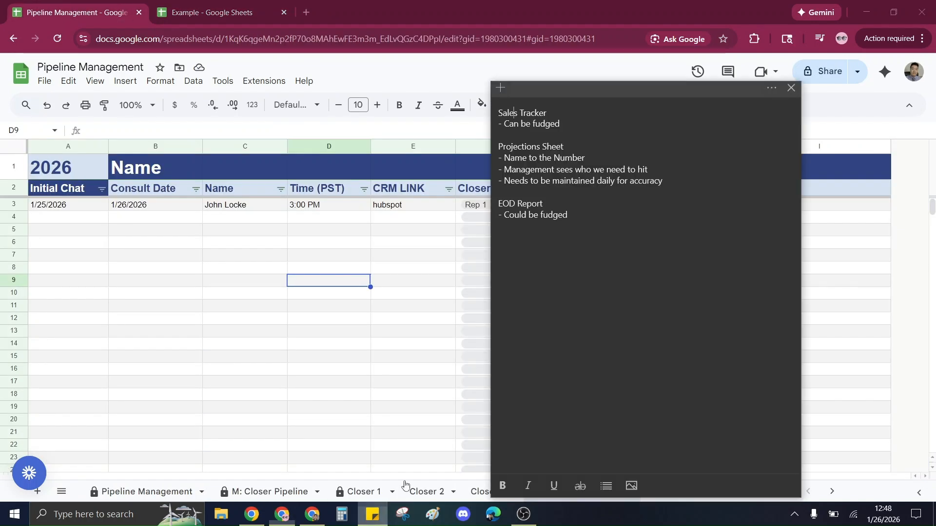
{"action": "left_click_drag", "start_coordinate": [580, 129], "coordinate": [494, 105]}
{"action": "left_click", "coordinate": [580, 132]}
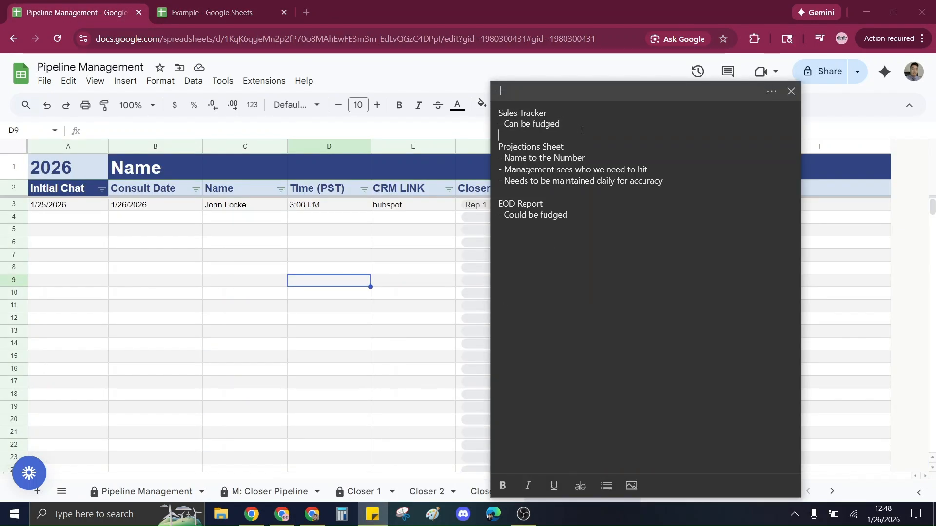
{"action": "left_click_drag", "start_coordinate": [580, 218], "coordinate": [496, 202]}
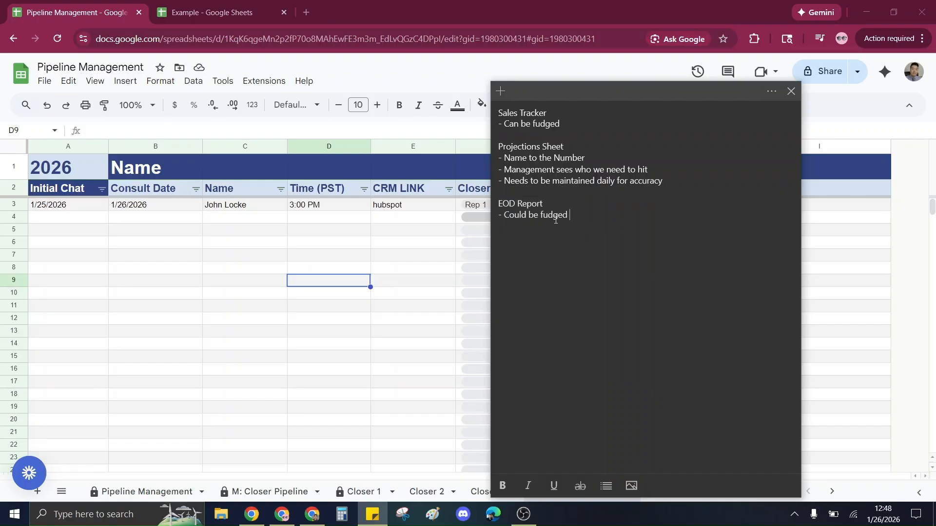
{"action": "left_click_drag", "start_coordinate": [665, 181], "coordinate": [497, 146]}
{"action": "left_click_drag", "start_coordinate": [593, 228], "coordinate": [498, 115]}
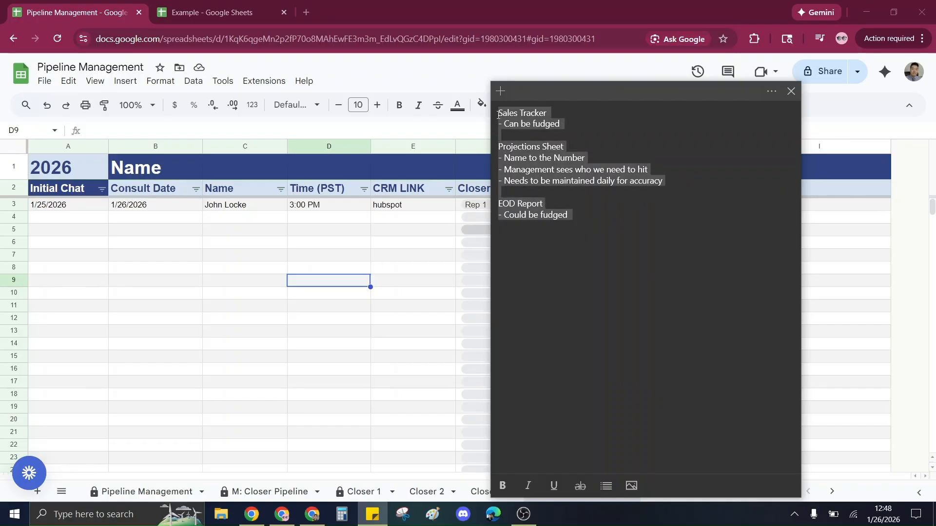
Compare the Example tracker's Rep #1 - 2020 January entries with the Setter Pipeline sheet and its Initial Chat filter options.
{"action": "left_click", "coordinate": [526, 157]}
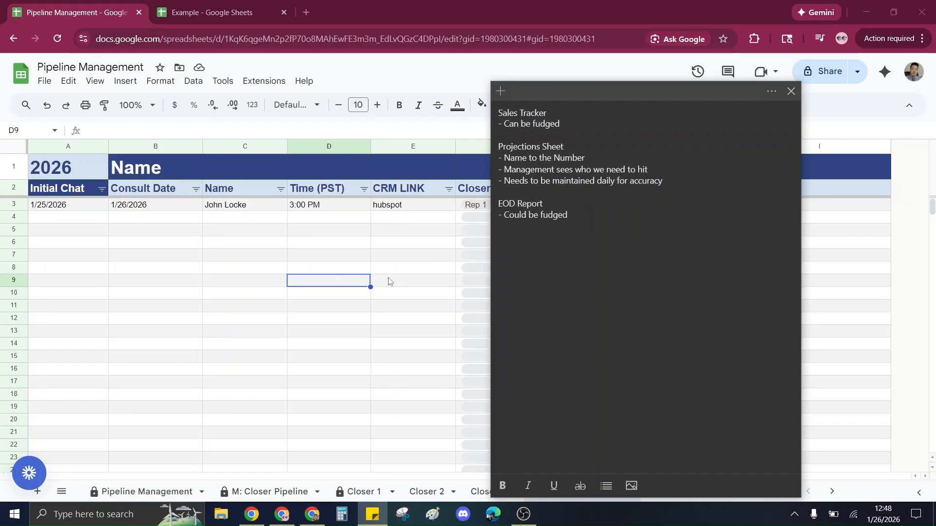
{"action": "left_click", "coordinate": [229, 12]}
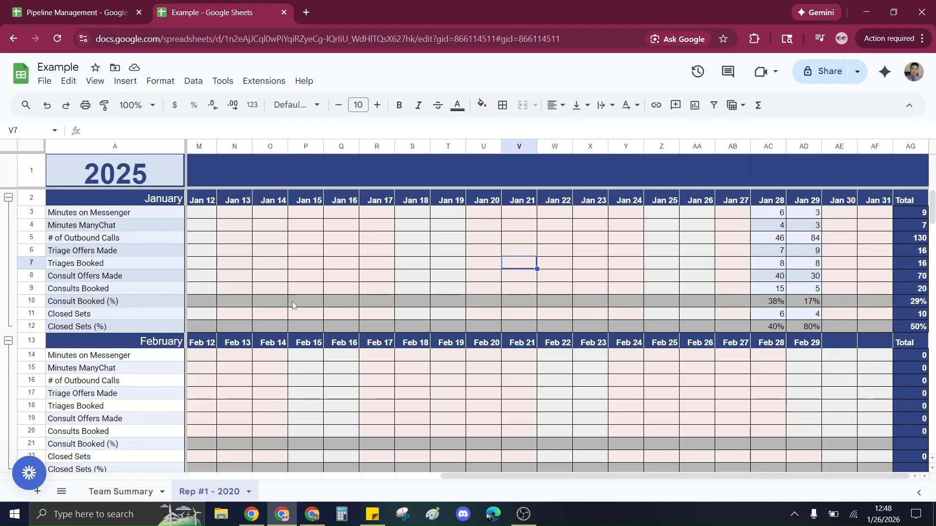
{"action": "left_click_drag", "start_coordinate": [276, 289], "coordinate": [777, 291]}
{"action": "left_click", "coordinate": [804, 291]}
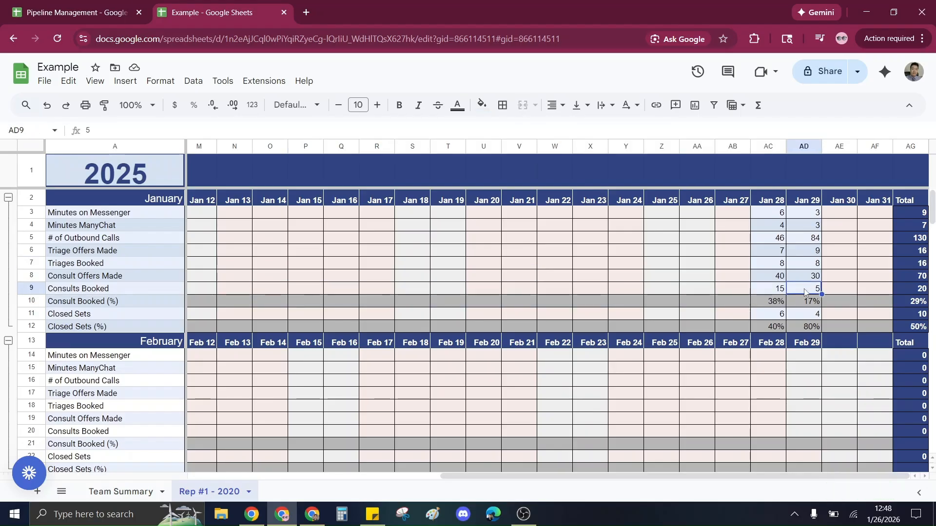
{"action": "left_click", "coordinate": [62, 12]}
{"action": "left_click", "coordinate": [100, 189]}
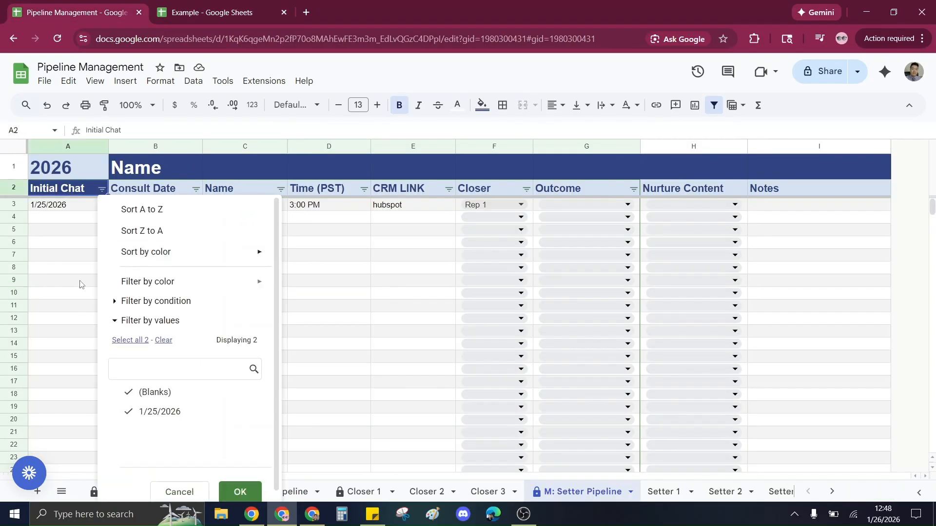
{"action": "left_click", "coordinate": [78, 268]}
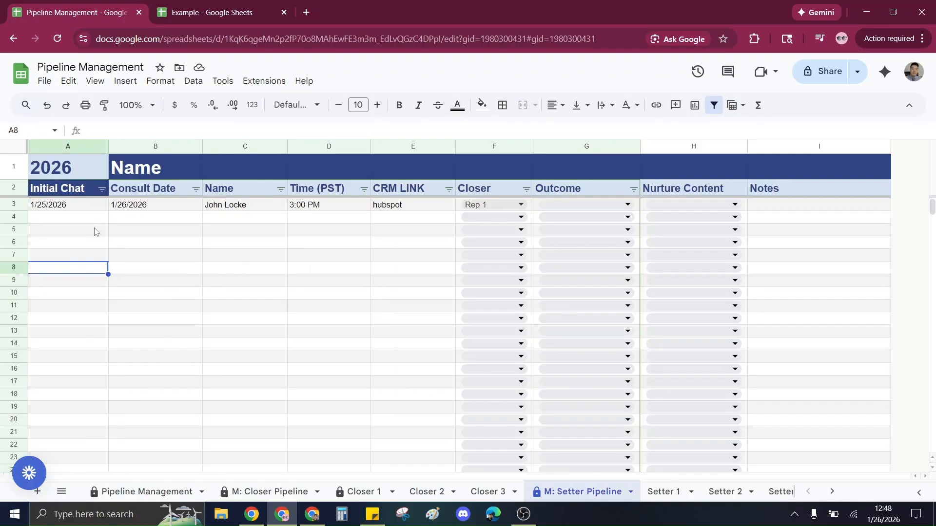
{"action": "left_click", "coordinate": [205, 9]}
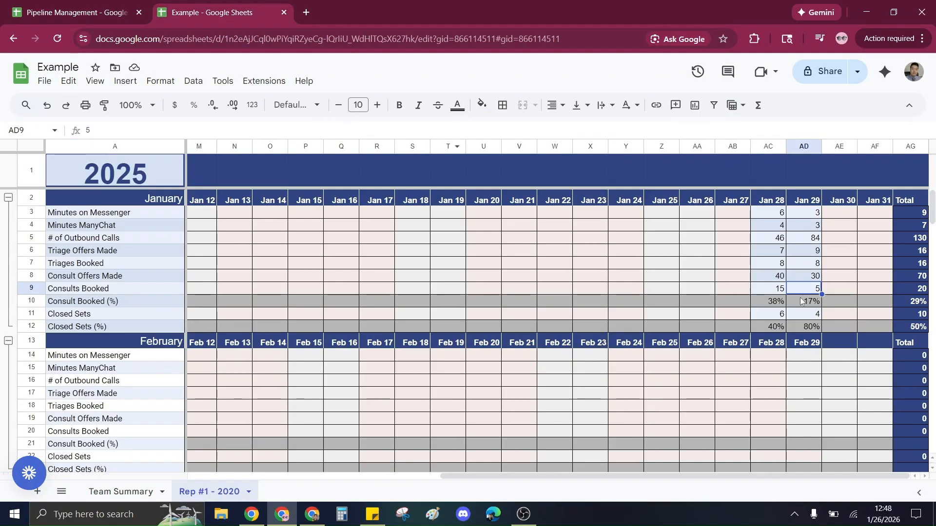
{"action": "left_click", "coordinate": [98, 12]}
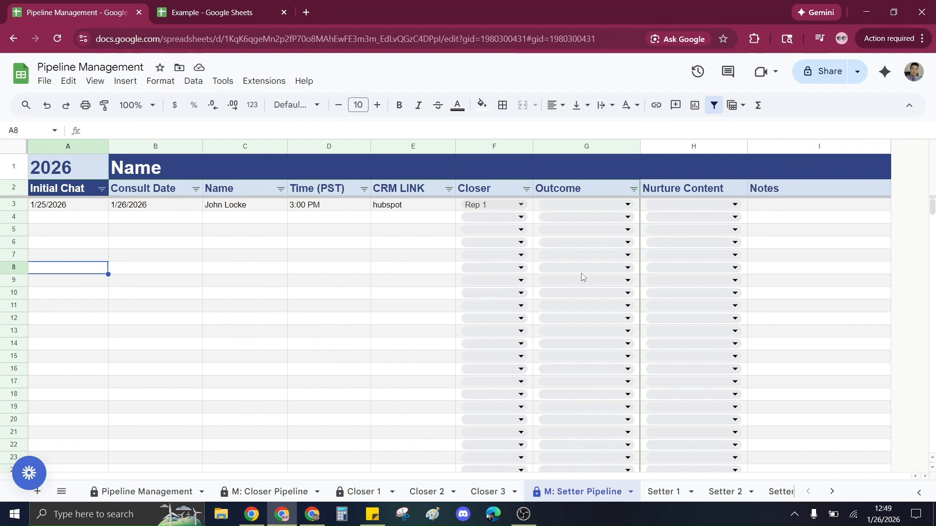
{"action": "left_click", "coordinate": [219, 11]}
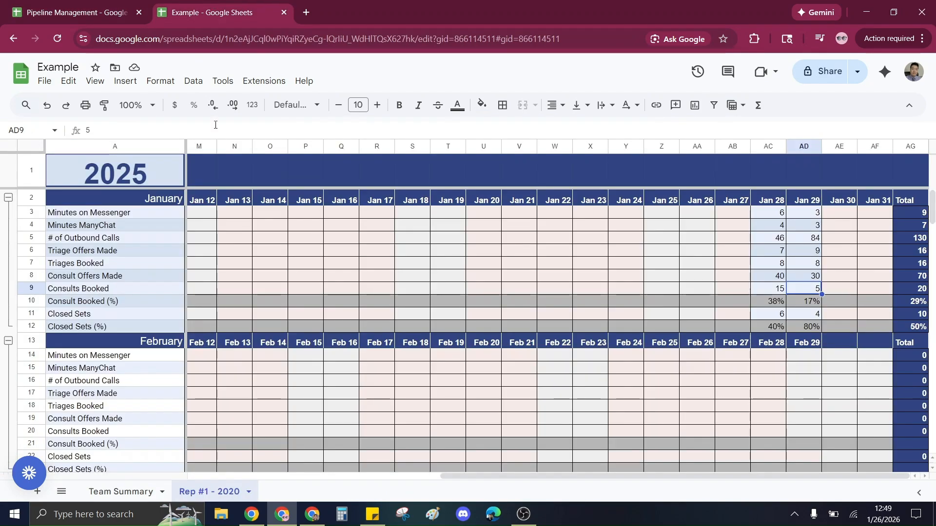
{"action": "left_click", "coordinate": [78, 14]}
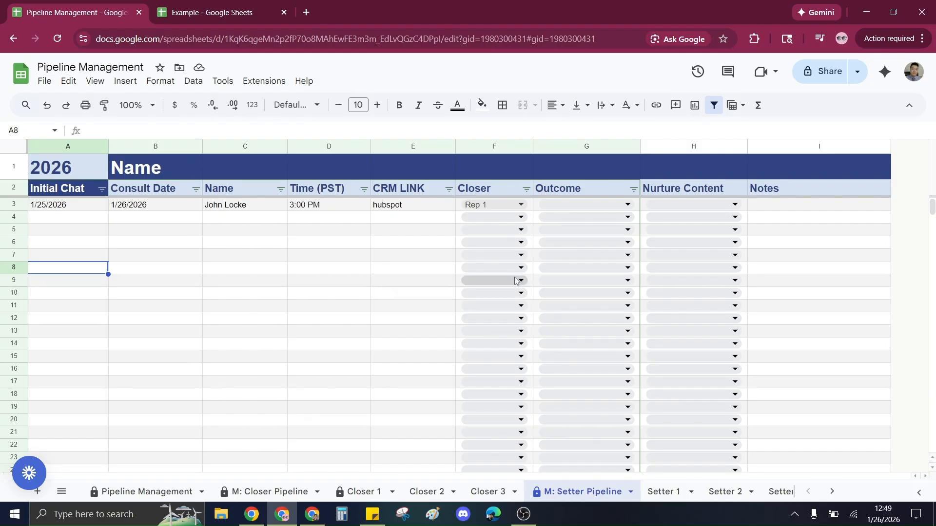
Review the sticky note notes and browse the Closer Pipeline and Setter Pipeline sheets' lead entries.
{"action": "left_click", "coordinate": [372, 514]}
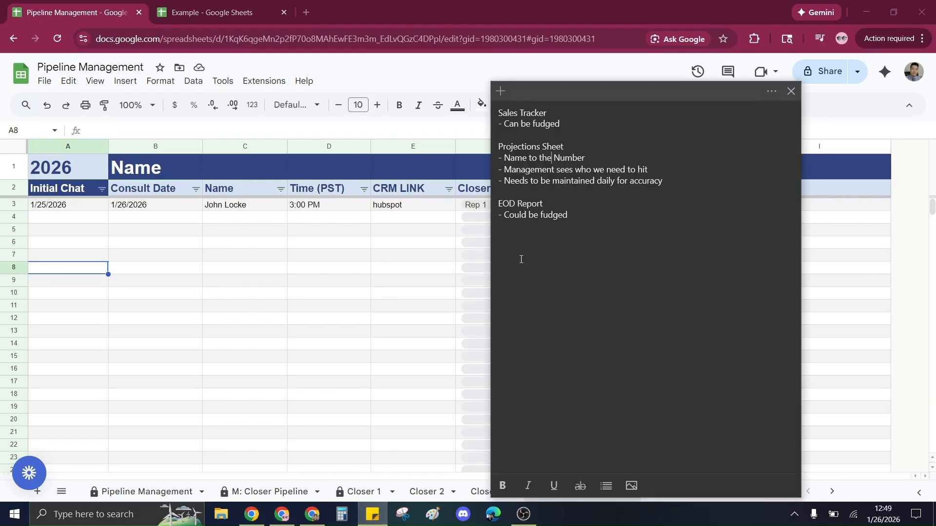
{"action": "left_click_drag", "start_coordinate": [518, 256], "coordinate": [490, 112]}
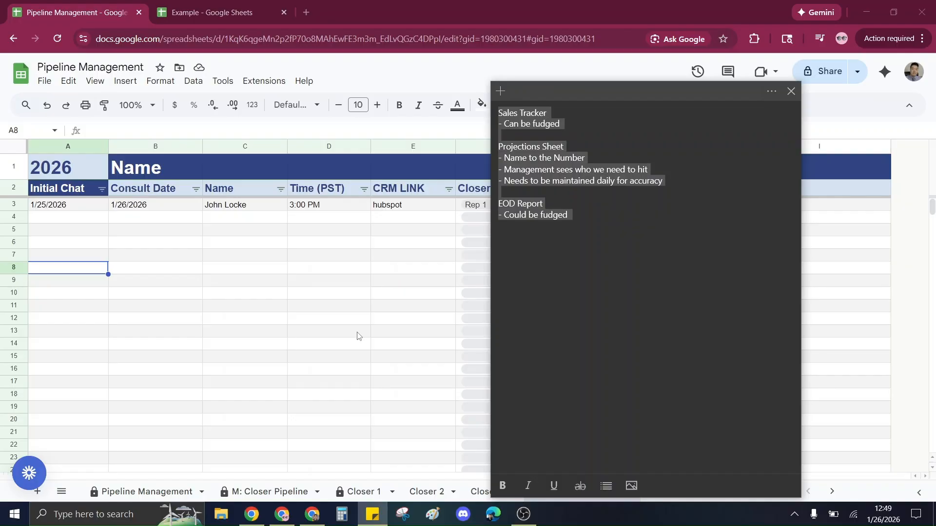
{"action": "left_click", "coordinate": [180, 322]}
{"action": "left_click_drag", "start_coordinate": [65, 207], "coordinate": [383, 285]}
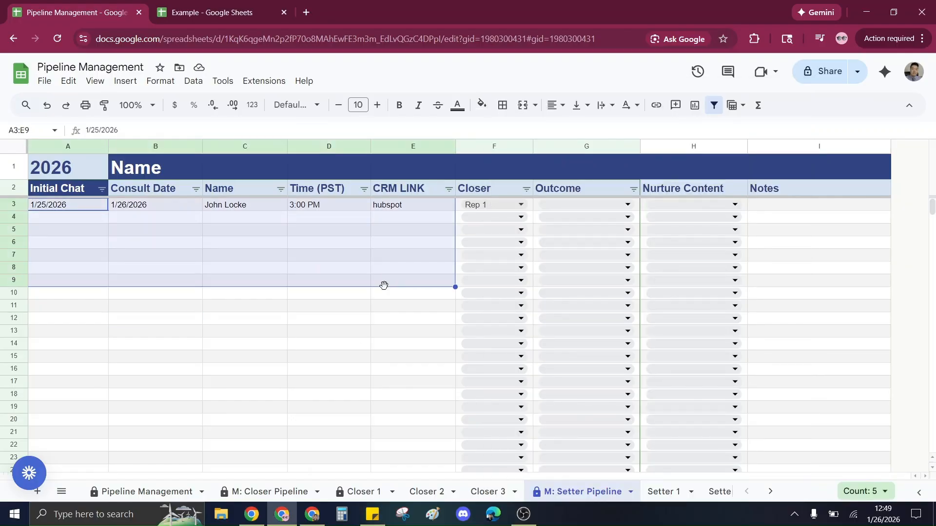
{"action": "left_click", "coordinate": [300, 341]}
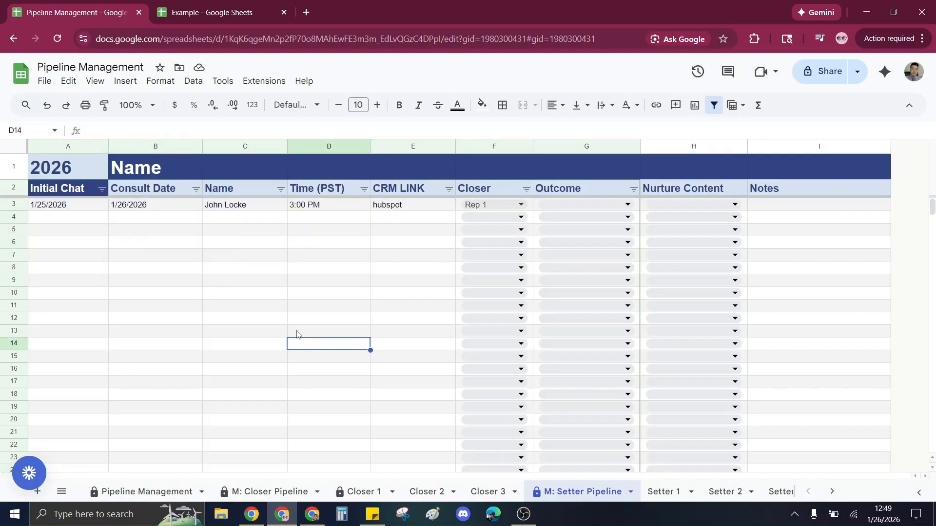
{"action": "left_click", "coordinate": [271, 491]}
{"action": "left_click", "coordinate": [146, 491]}
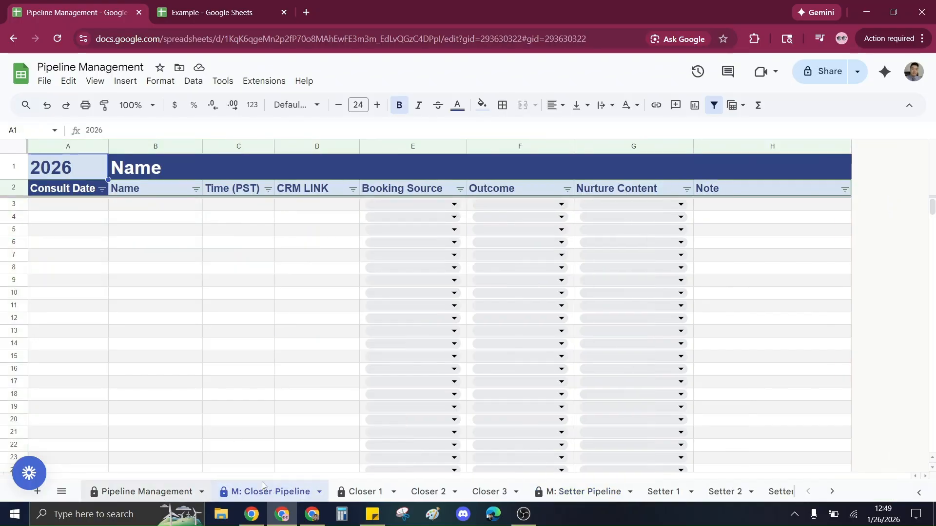
{"action": "left_click", "coordinate": [575, 491]}
{"action": "left_click", "coordinate": [201, 261]}
{"action": "left_click", "coordinate": [85, 210]}
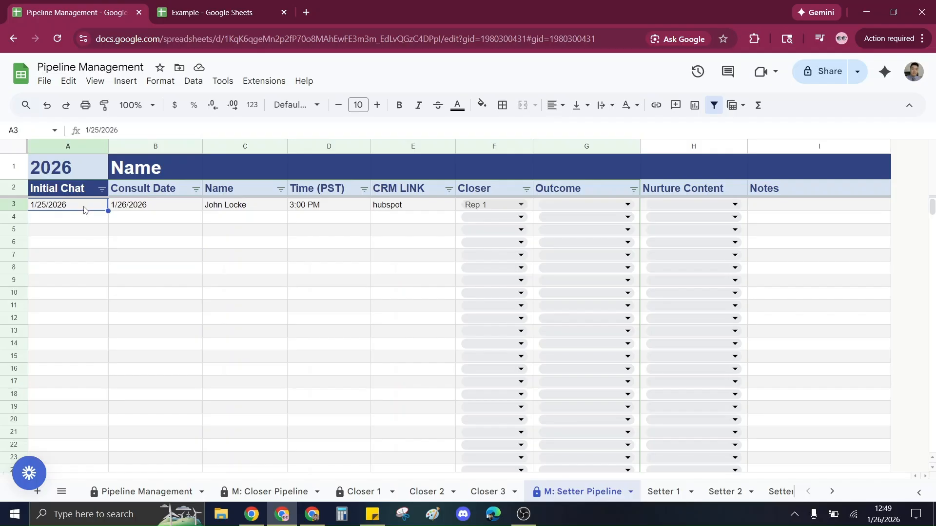
{"action": "left_click_drag", "start_coordinate": [85, 213], "coordinate": [90, 265]}
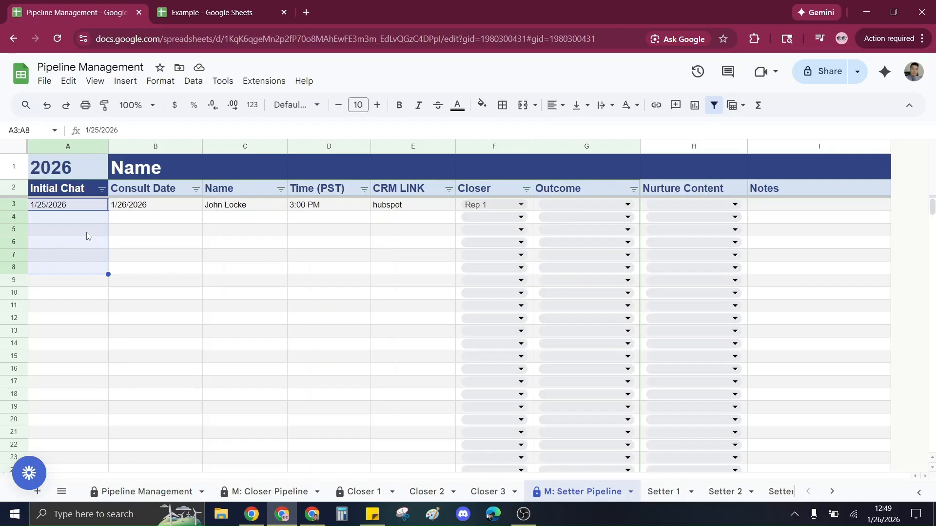
{"action": "left_click", "coordinate": [233, 258]}
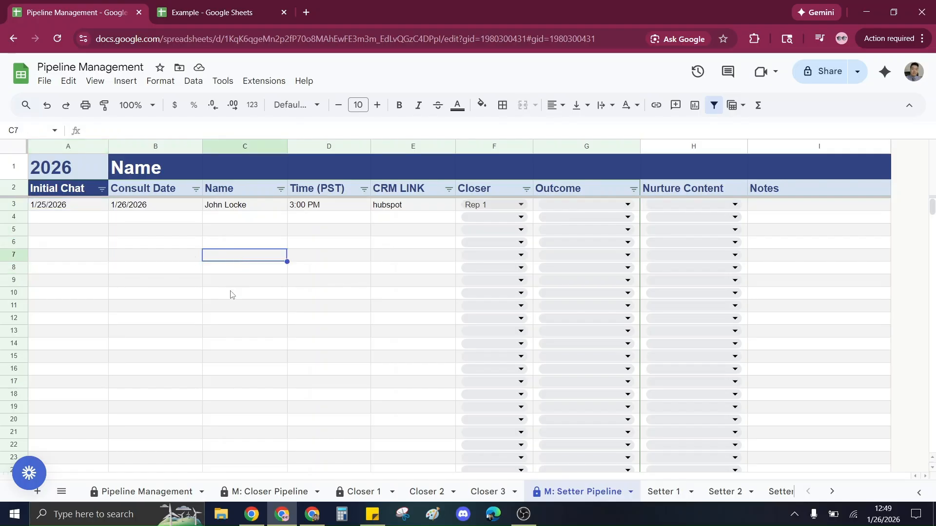
Set the Setter Pipeline lead's Outcome to Confirmation Sent, then change it to Closer Pending.
{"action": "left_click", "coordinate": [568, 204]}
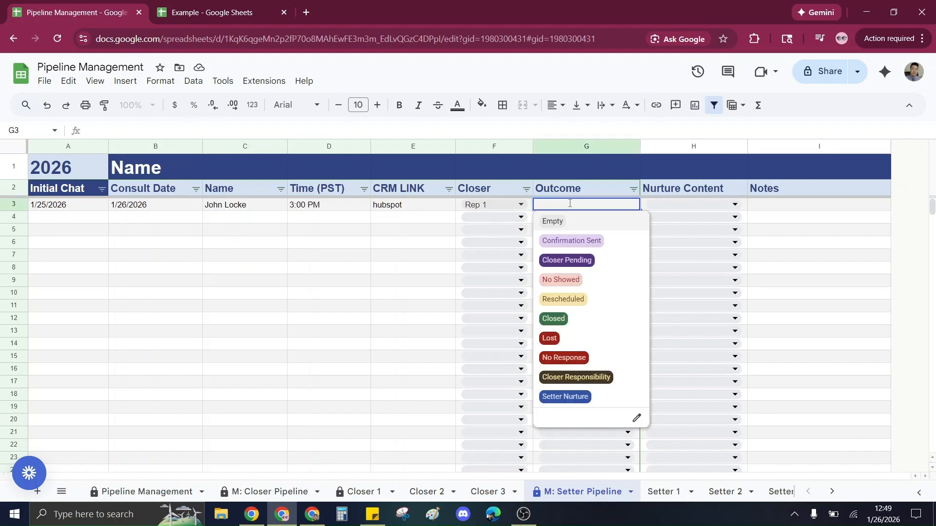
{"action": "left_click", "coordinate": [603, 242]}
{"action": "left_click_drag", "start_coordinate": [247, 255], "coordinate": [259, 245]}
{"action": "left_click", "coordinate": [419, 233]}
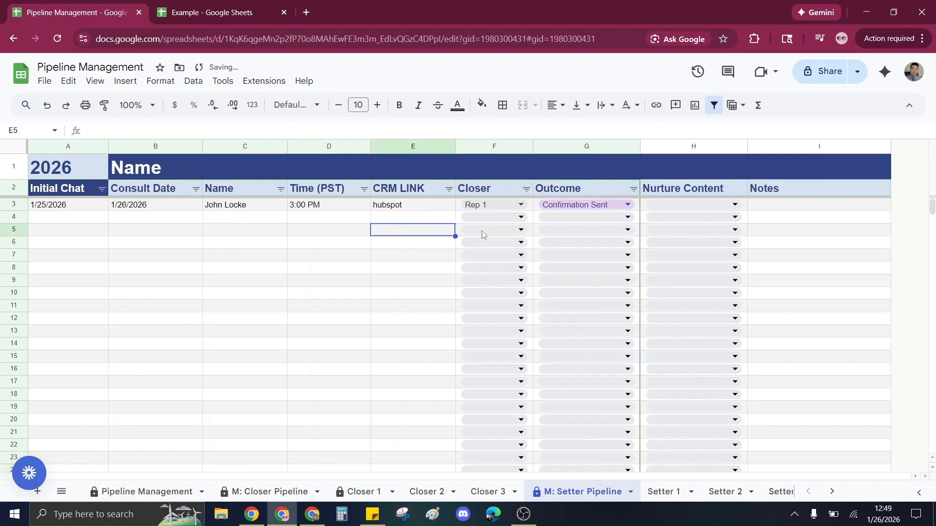
{"action": "left_click", "coordinate": [577, 206]}
{"action": "left_click", "coordinate": [566, 259]}
{"action": "left_click", "coordinate": [364, 295]}
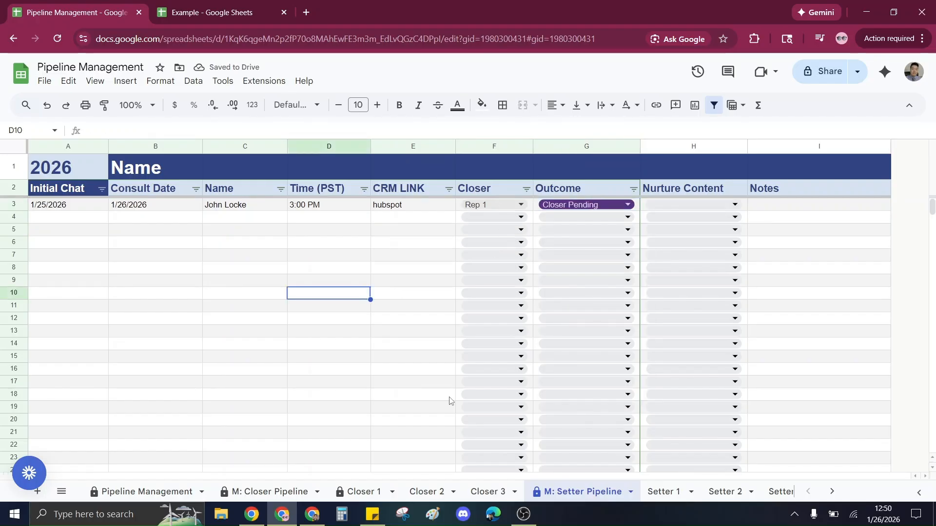
Check the Closer 1 sheet, then switch the Setter Pipeline lead's Outcome to No Showed and then Rescheduled.
{"action": "left_click", "coordinate": [378, 491]}
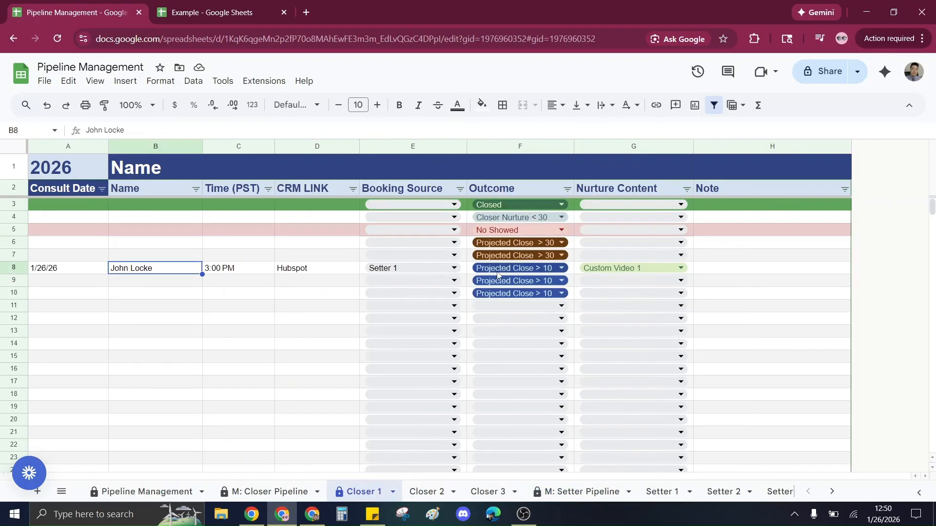
{"action": "left_click", "coordinate": [582, 491]}
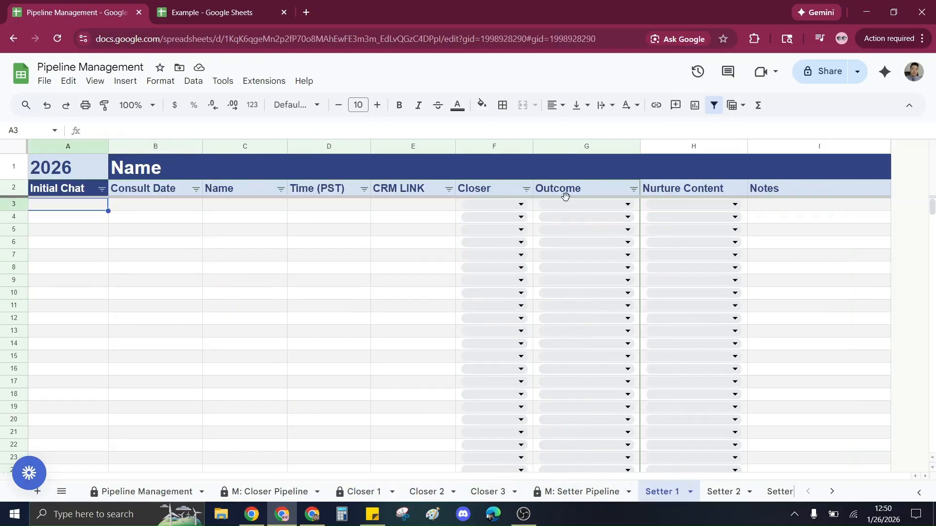
{"action": "double_click", "coordinate": [592, 204]}
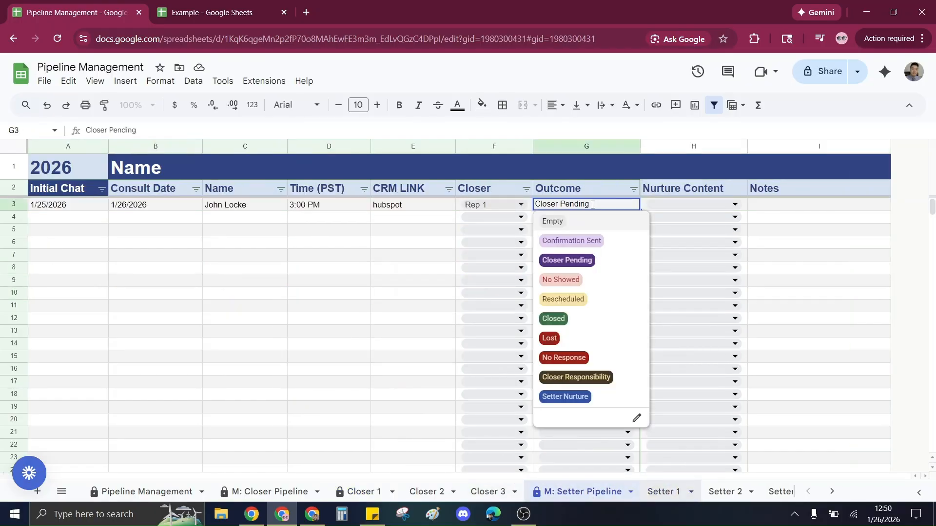
{"action": "left_click", "coordinate": [587, 280]}
{"action": "double_click", "coordinate": [594, 204]}
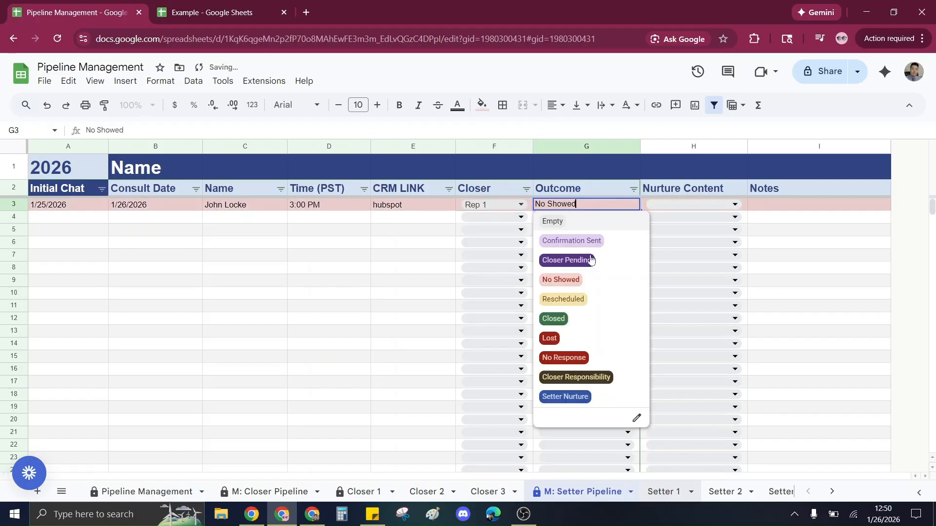
{"action": "left_click", "coordinate": [590, 300]}
Cycle the Setter Pipeline lead's Outcome through Lost, No Response, Closed and Closer Responsibility.
{"action": "double_click", "coordinate": [597, 207]}
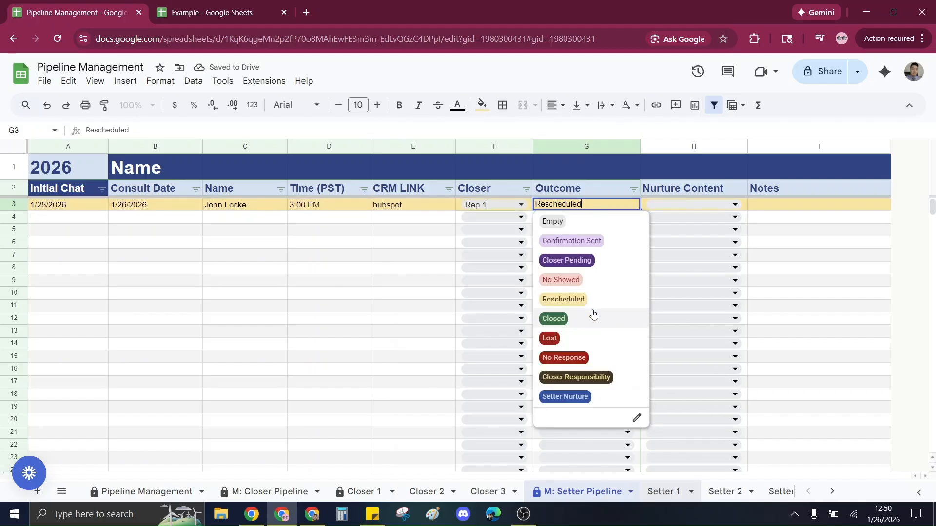
{"action": "left_click", "coordinate": [574, 338]}
{"action": "left_click", "coordinate": [580, 357]}
{"action": "double_click", "coordinate": [592, 205]}
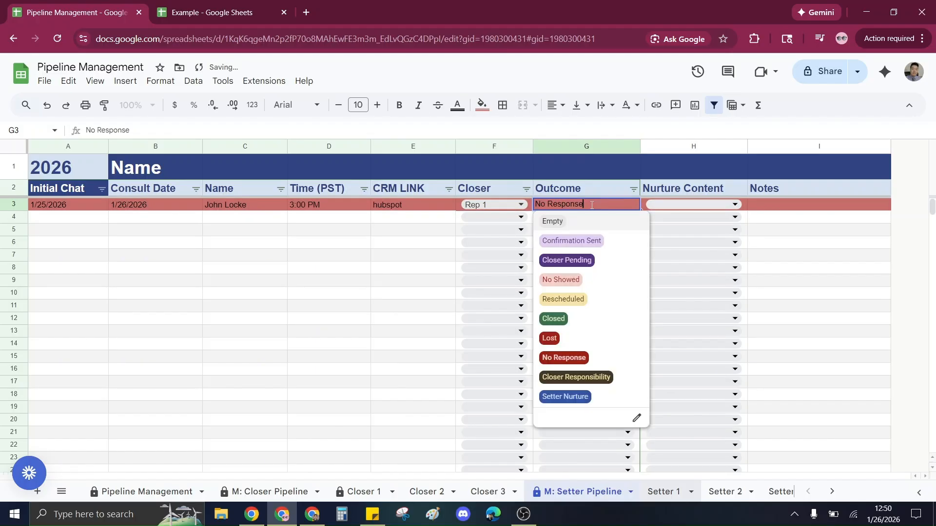
{"action": "left_click", "coordinate": [576, 318]}
{"action": "double_click", "coordinate": [593, 205]}
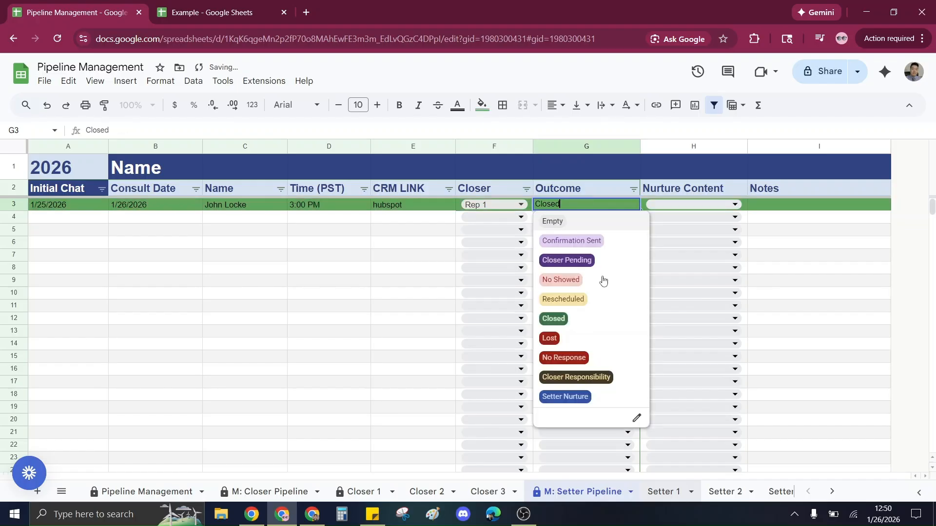
{"action": "left_click", "coordinate": [610, 378]}
Check the Closer 1 sheet, then set the Setter Pipeline lead's Outcome to Setter Nurture.
{"action": "left_click", "coordinate": [364, 491]}
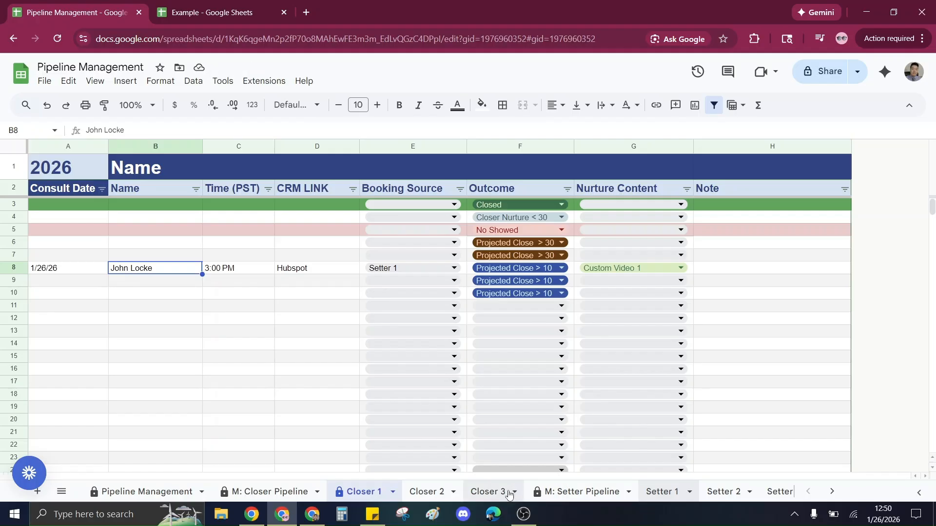
{"action": "left_click", "coordinate": [582, 492]}
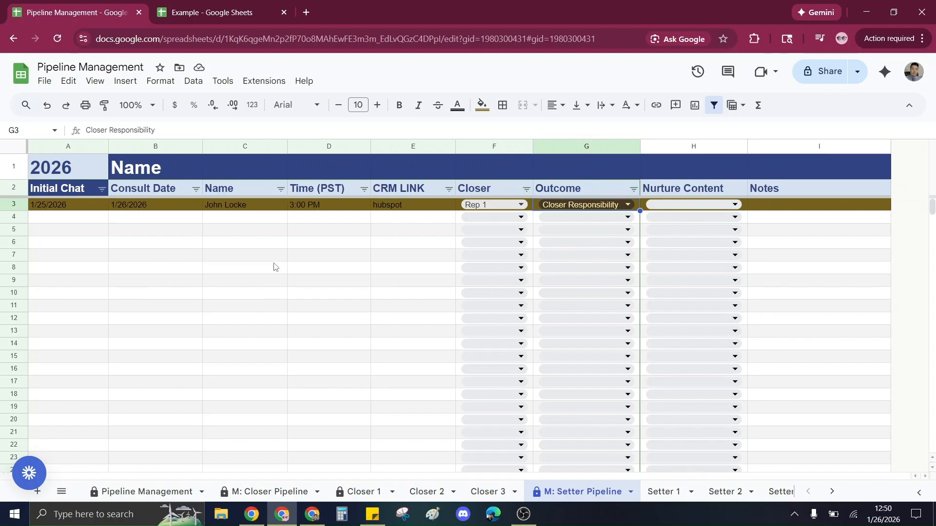
{"action": "left_click", "coordinate": [341, 335]}
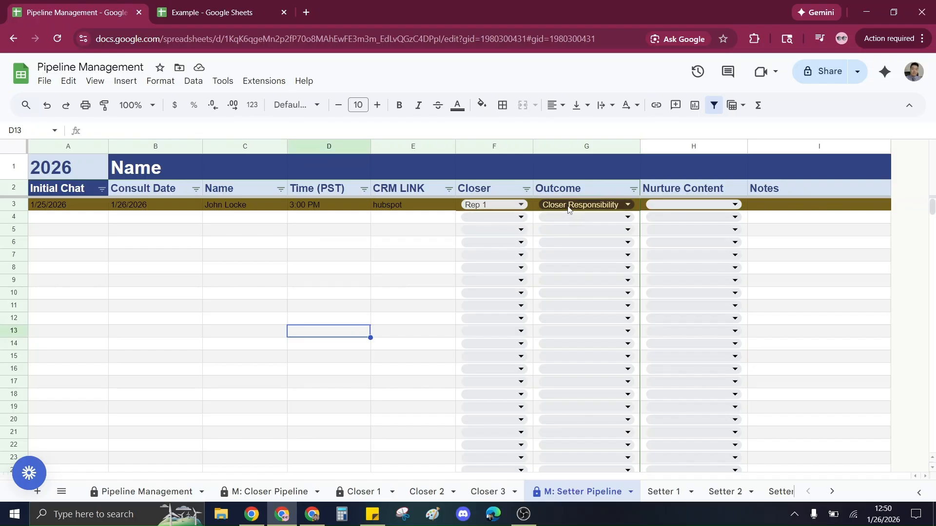
{"action": "left_click", "coordinate": [568, 205]}
{"action": "left_click", "coordinate": [565, 397]}
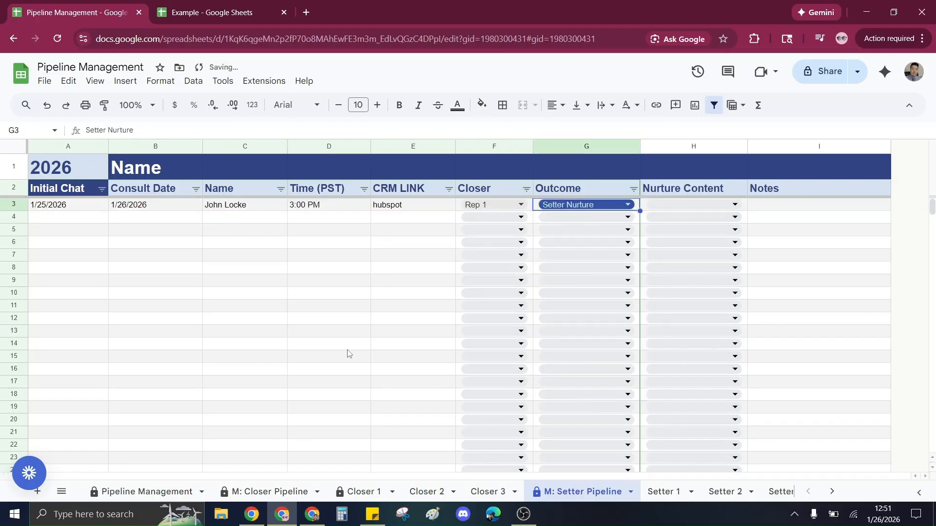
{"action": "left_click", "coordinate": [341, 344]}
Set the Closer 1 lead's Outcome to Back To Setter and return to the Setter Pipeline sheet.
{"action": "left_click", "coordinate": [351, 488]}
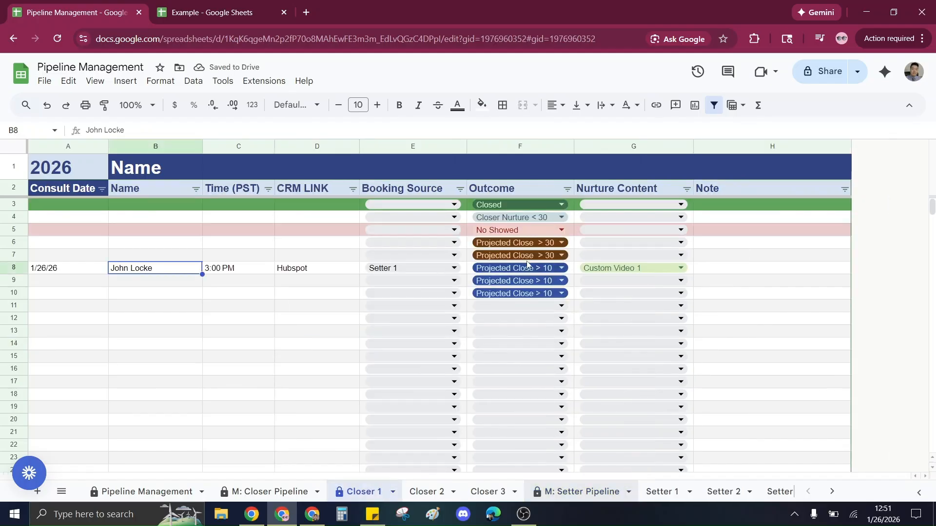
{"action": "left_click", "coordinate": [526, 267]}
{"action": "left_click", "coordinate": [526, 267]}
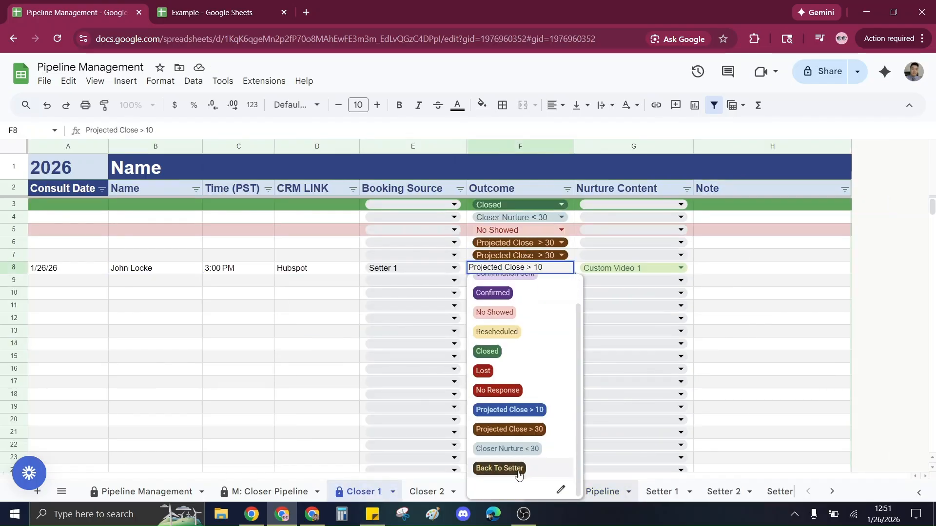
{"action": "left_click", "coordinate": [499, 468]}
{"action": "left_click", "coordinate": [231, 383]}
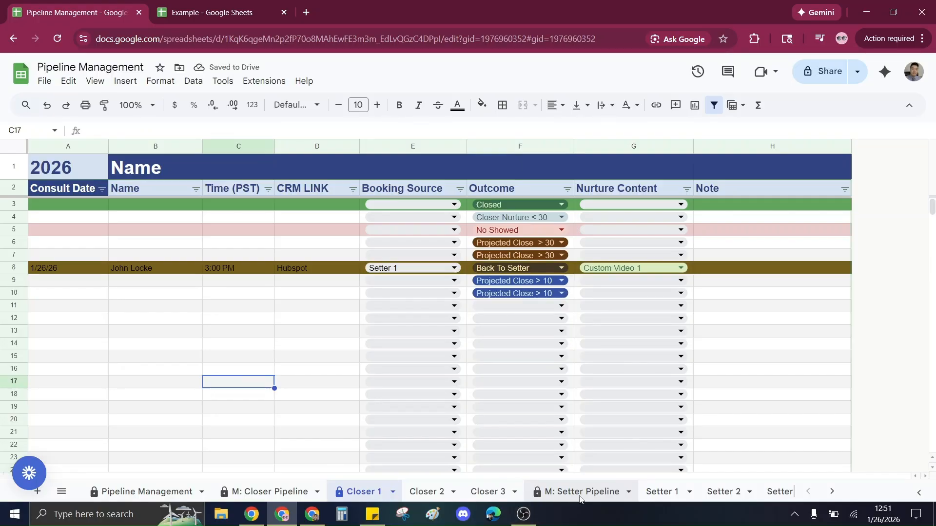
{"action": "left_click", "coordinate": [595, 491]}
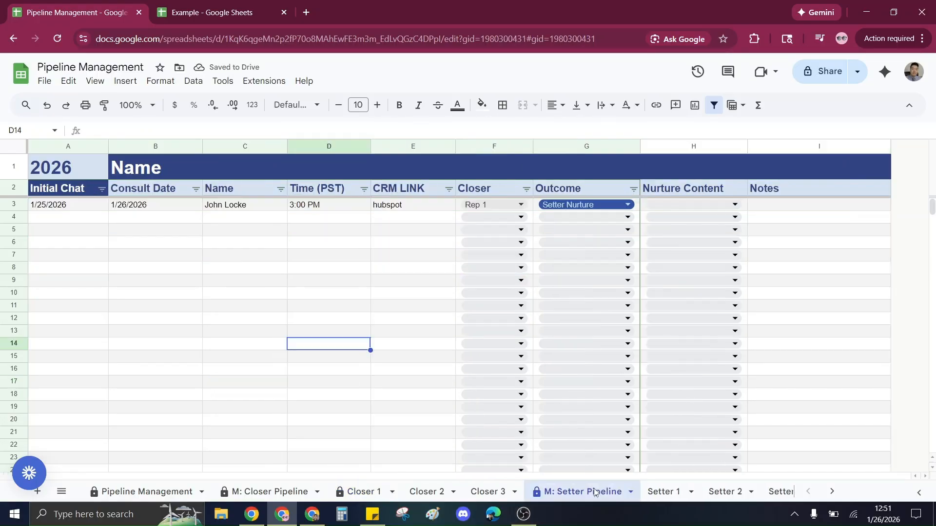
Inspect the Setter Pipeline lead's Outcome and Nurture Content options without changing them.
{"action": "left_click", "coordinate": [565, 206]}
{"action": "left_click", "coordinate": [599, 396]}
{"action": "left_click", "coordinate": [349, 319]}
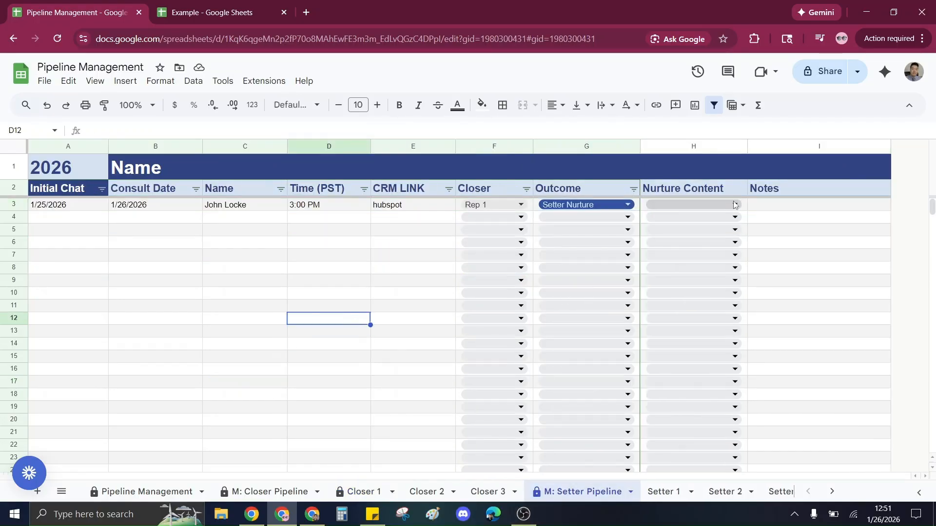
{"action": "left_click", "coordinate": [735, 204]}
{"action": "left_click", "coordinate": [318, 286]}
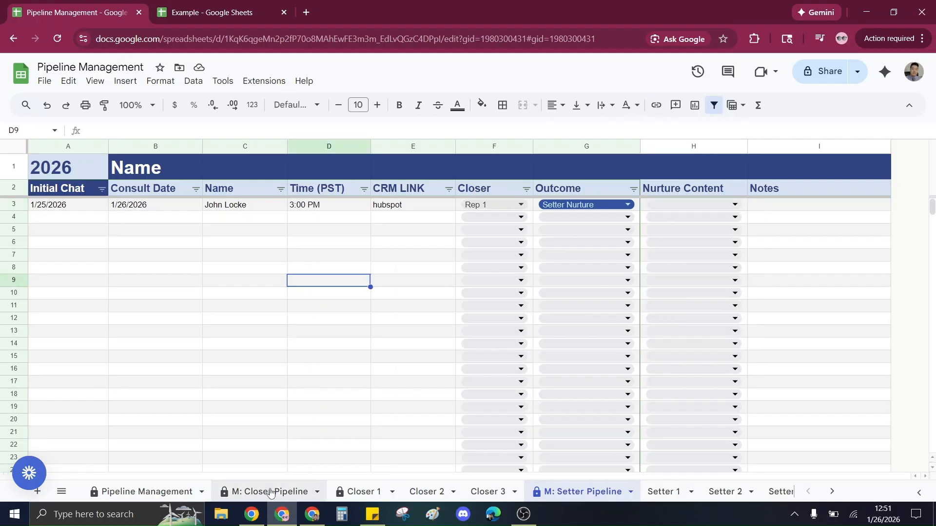
On the Closer 1 sheet, set the lead's Outcome to Closer Nurture < 30 and review its Nurture Content options.
{"action": "left_click", "coordinate": [341, 492]}
{"action": "left_click", "coordinate": [536, 268]}
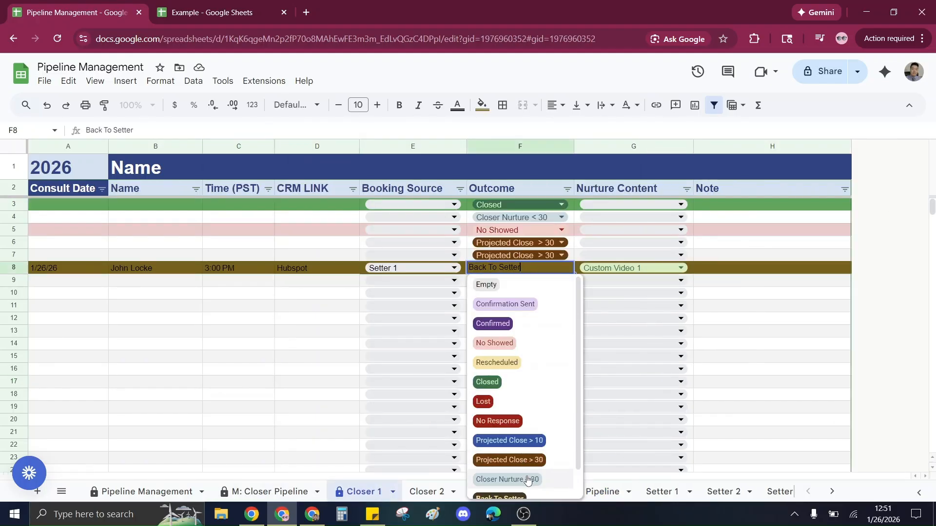
{"action": "left_click", "coordinate": [507, 479]}
{"action": "left_click", "coordinate": [317, 343]}
{"action": "left_click", "coordinate": [627, 269]}
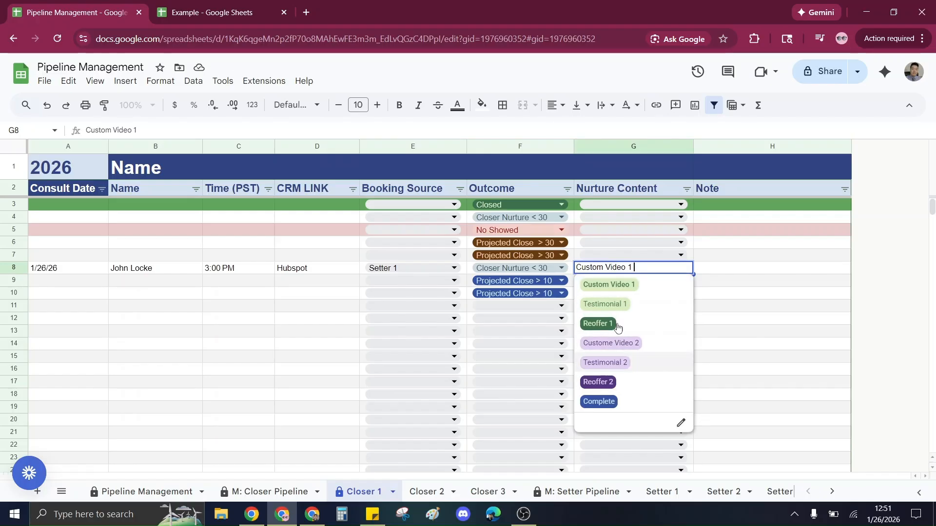
{"action": "left_click", "coordinate": [317, 346]}
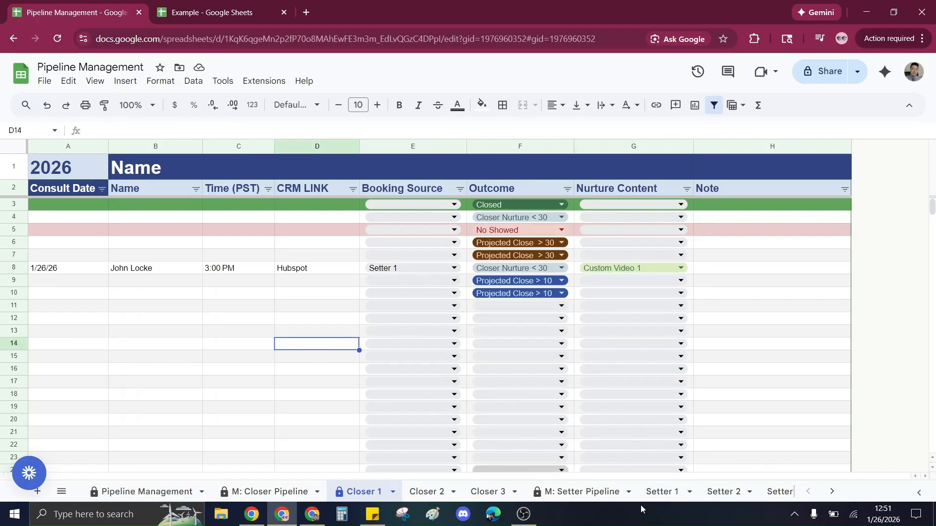
Review the Setter Pipeline lead's Nurture Content options and its Notes cell without entering anything.
{"action": "left_click", "coordinate": [585, 493]}
{"action": "left_click", "coordinate": [735, 205]}
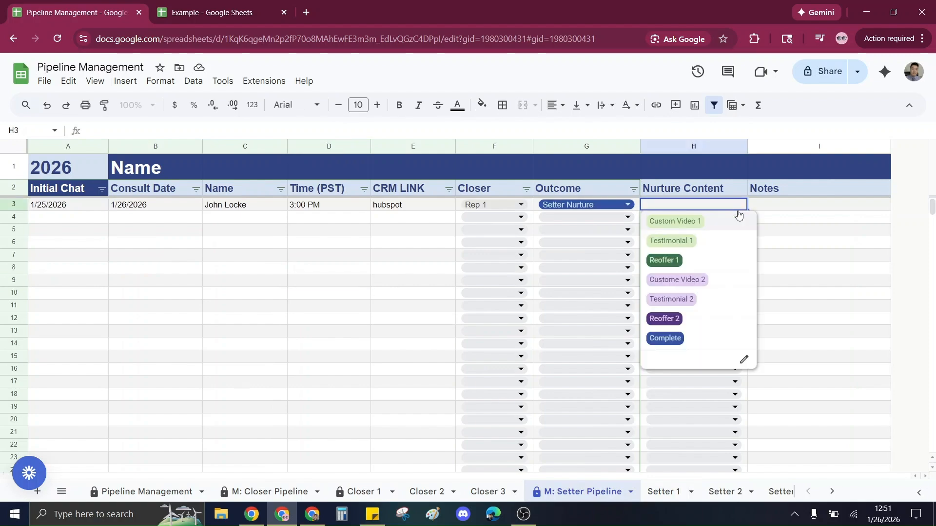
{"action": "left_click", "coordinate": [790, 210]}
{"action": "double_click", "coordinate": [807, 208]}
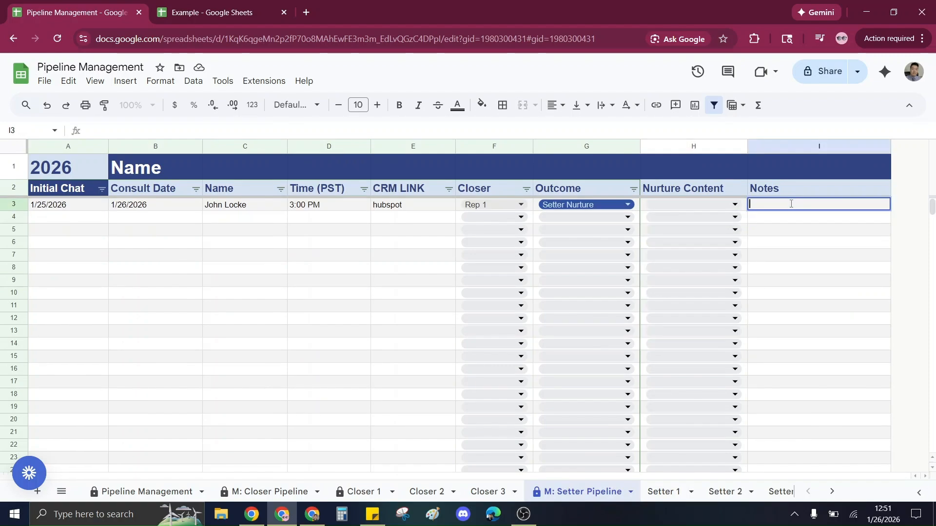
{"action": "left_click", "coordinate": [390, 316]}
Review the Company and Closer Targets actuals on the Pipeline Management sheet, switching between the Closer 1 and Setter Pipeline sheets.
{"action": "left_click", "coordinate": [361, 491]}
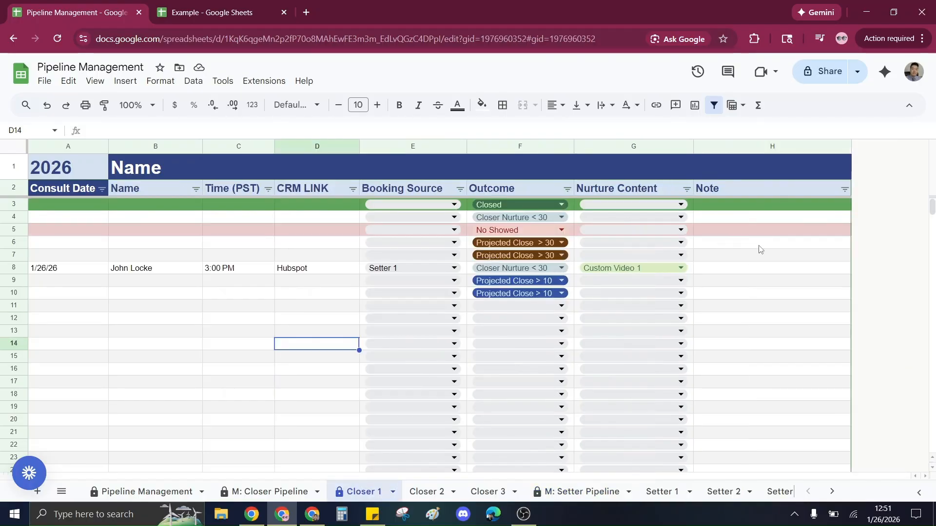
{"action": "left_click", "coordinate": [144, 491]}
{"action": "scroll", "coordinate": [234, 322], "scroll_direction": "up", "scroll_amount": 3}
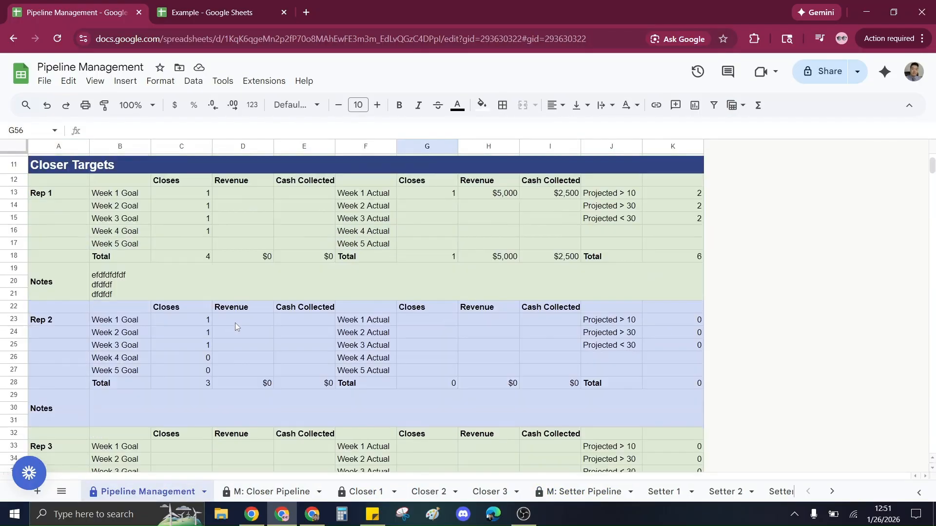
{"action": "scroll", "coordinate": [235, 322], "scroll_direction": "up", "scroll_amount": 4}
{"action": "scroll", "coordinate": [120, 242], "scroll_direction": "down", "scroll_amount": 3}
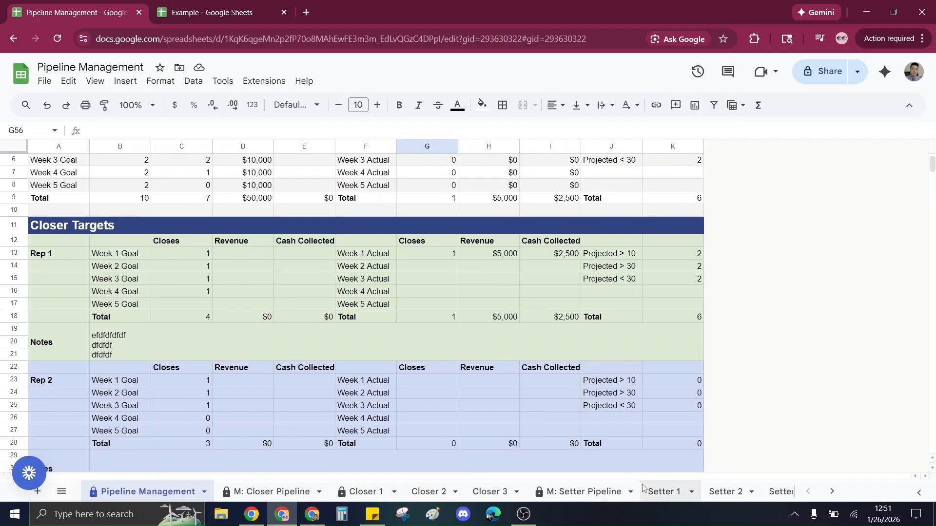
{"action": "left_click", "coordinate": [662, 491]}
{"action": "left_click", "coordinate": [542, 492]}
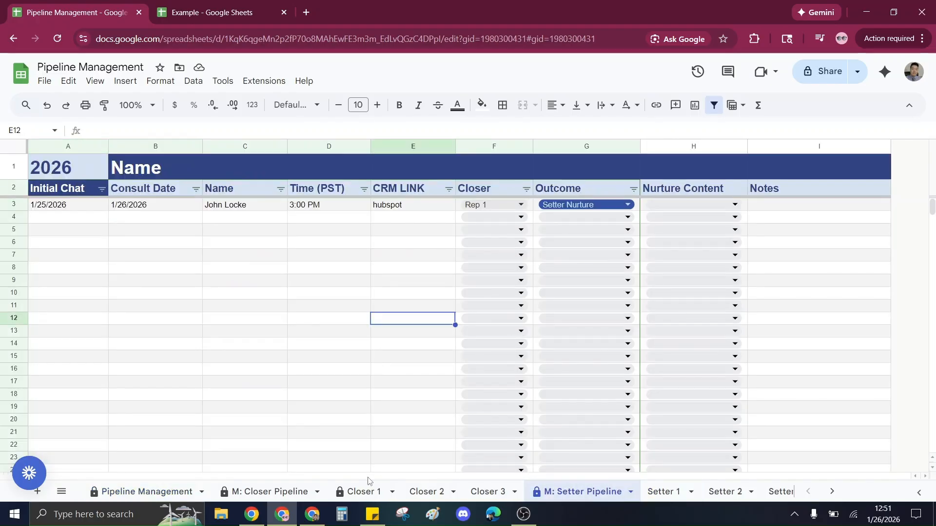
{"action": "left_click", "coordinate": [143, 491]}
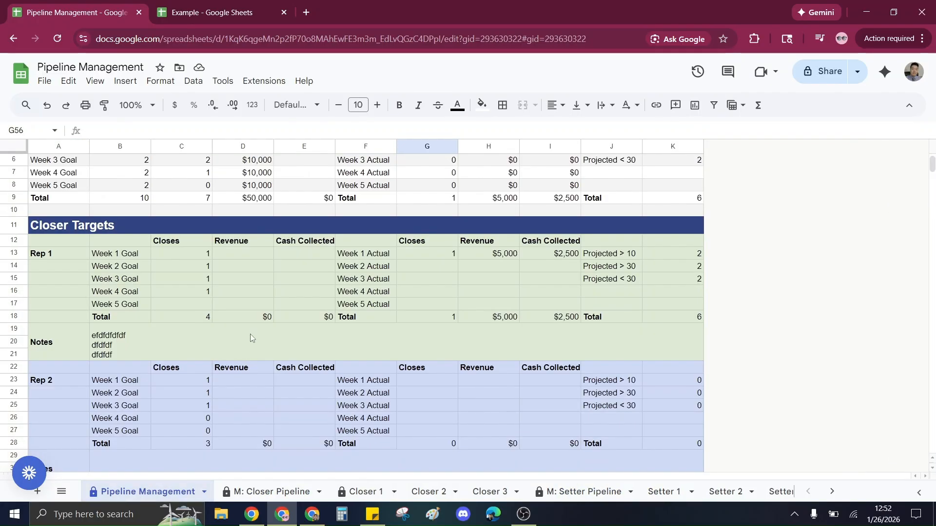
Select the Rep 1 projection column and the Company Targets goal range to inspect their sums.
{"action": "scroll", "coordinate": [250, 334], "scroll_direction": "up", "scroll_amount": 2}
{"action": "left_click_drag", "start_coordinate": [679, 219], "coordinate": [667, 397]}
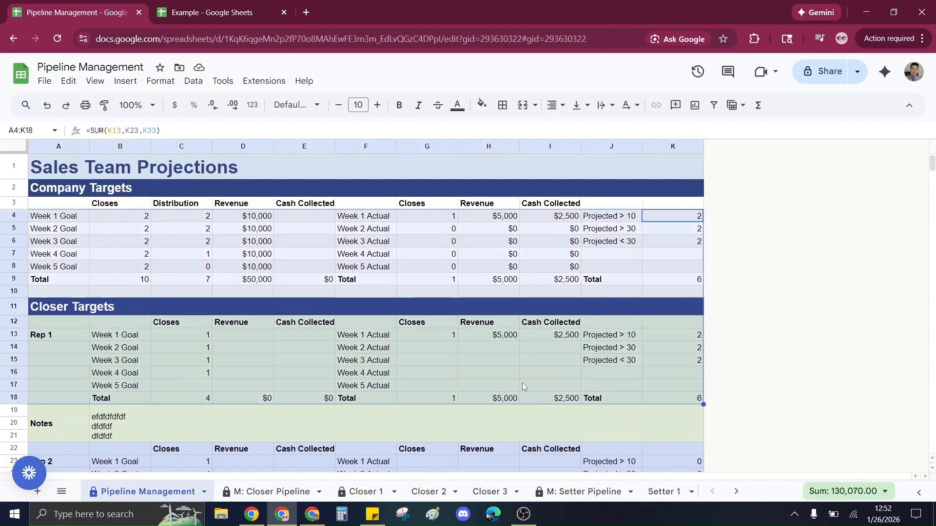
{"action": "left_click", "coordinate": [523, 386]}
{"action": "left_click_drag", "start_coordinate": [120, 216], "coordinate": [290, 279]}
{"action": "scroll", "coordinate": [263, 261], "scroll_direction": "down", "scroll_amount": 3}
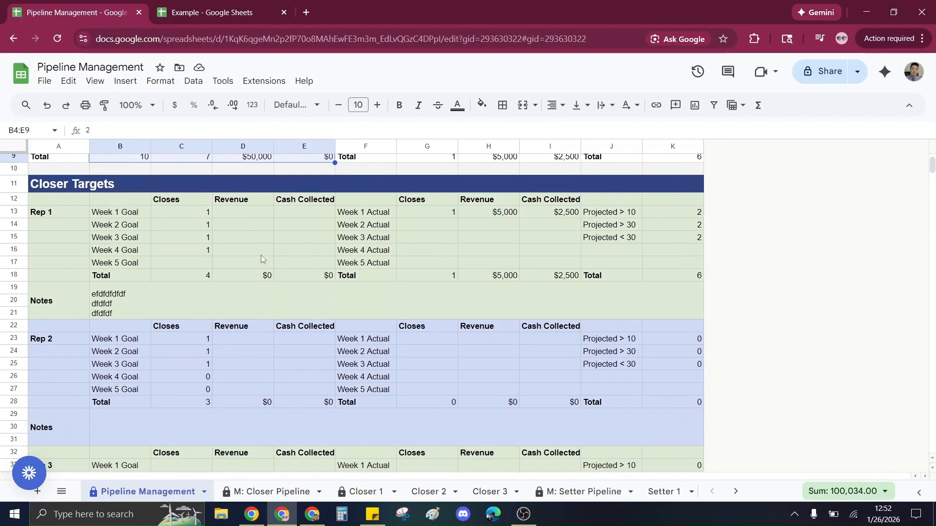
{"action": "scroll", "coordinate": [190, 253], "scroll_direction": "down", "scroll_amount": 2}
{"action": "scroll", "coordinate": [195, 271], "scroll_direction": "up", "scroll_amount": 5}
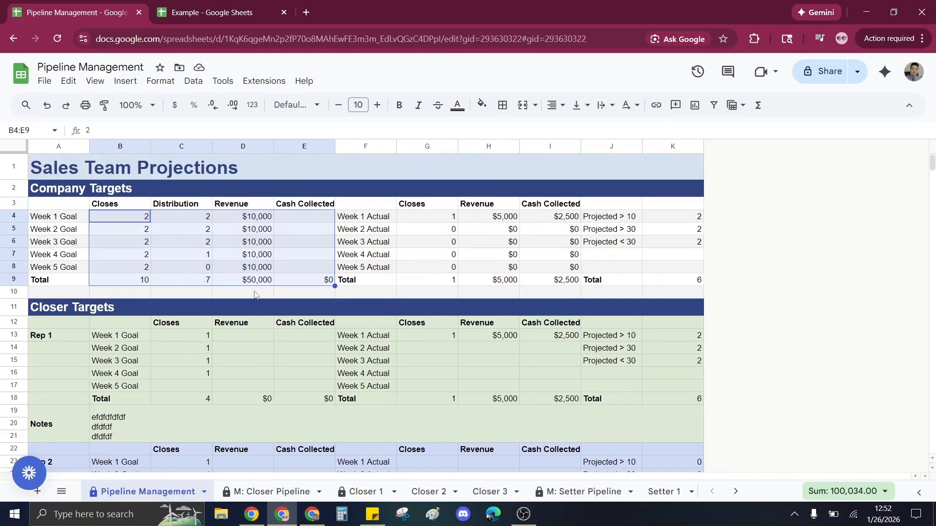
{"action": "left_click", "coordinate": [288, 254]}
Compare with the Example spreadsheet's Rep #1 - 2020 and Team Summary sheets, then return to Pipeline Management.
{"action": "left_click", "coordinate": [202, 12]}
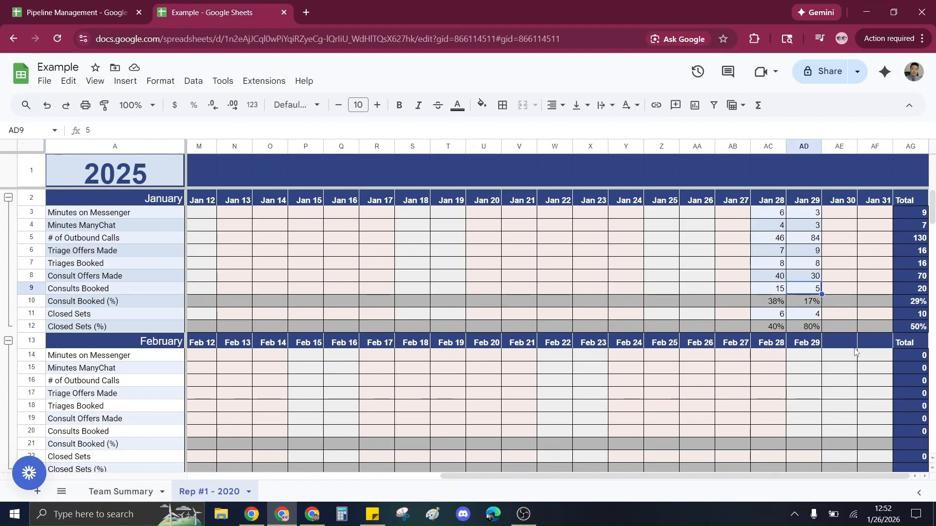
{"action": "left_click", "coordinate": [121, 491]}
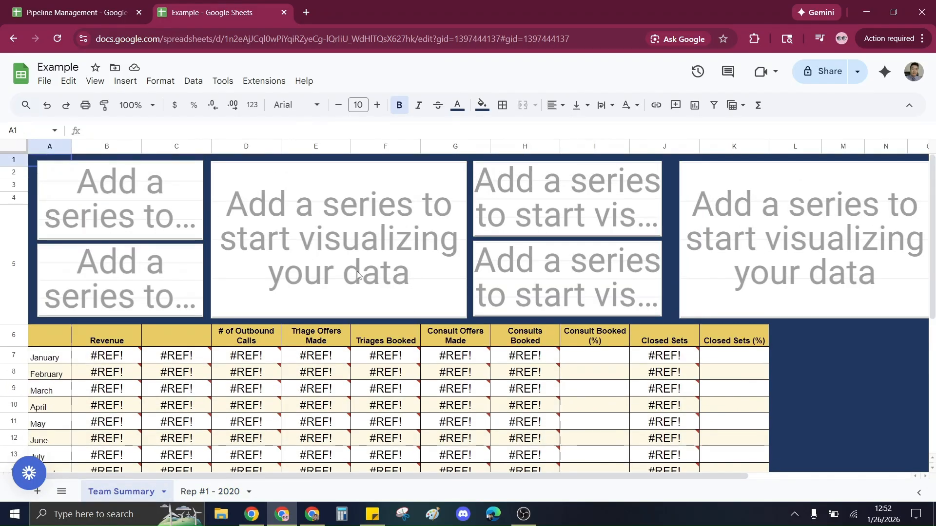
{"action": "left_click", "coordinate": [79, 9]}
{"action": "scroll", "coordinate": [334, 319], "scroll_direction": "down", "scroll_amount": 3}
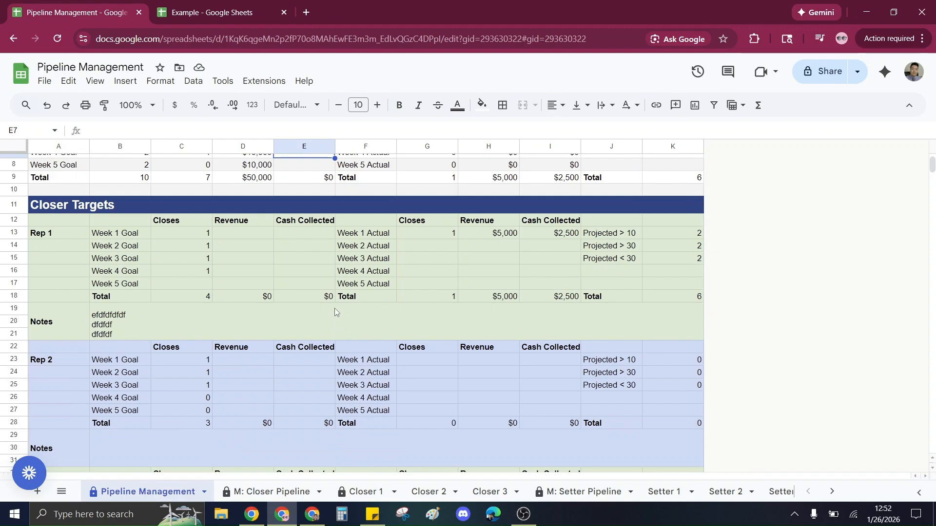